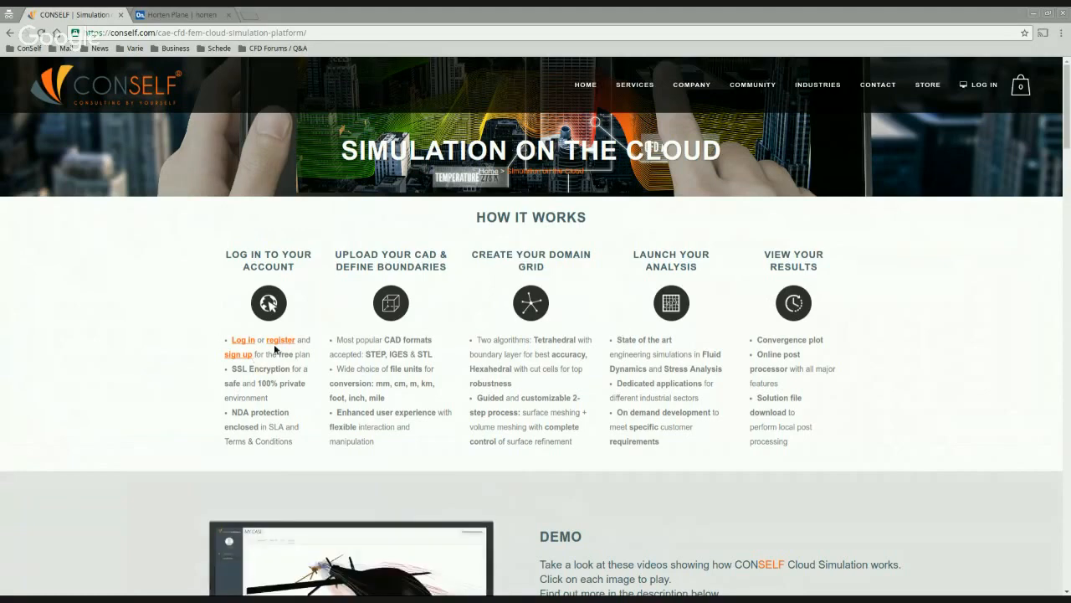
Open the store's Cloud Simulation Plans product to review the available subscriptions
mouse_move(927, 92)
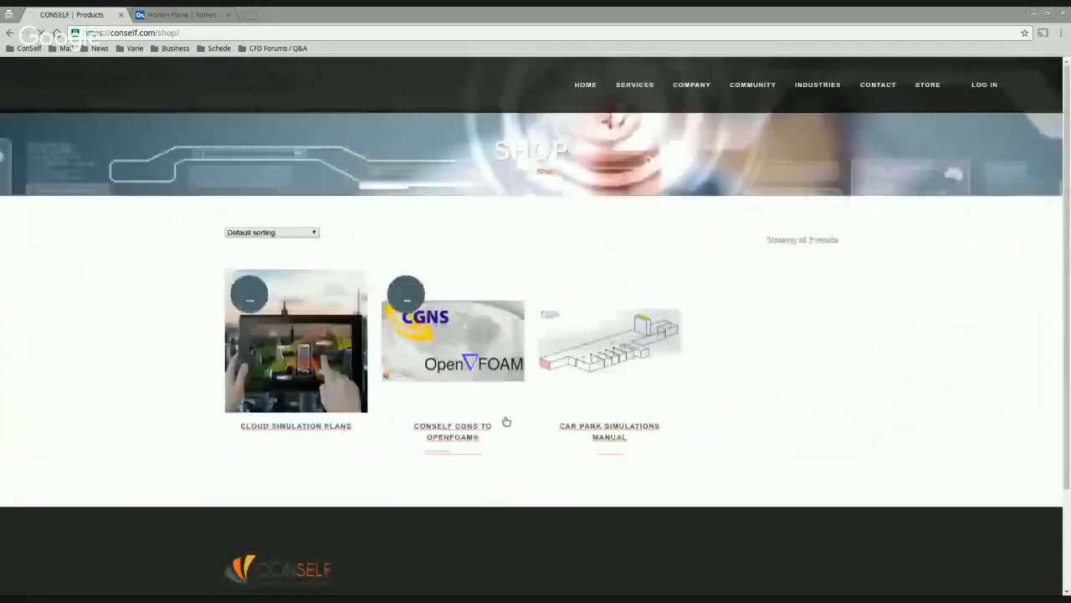
click(284, 428)
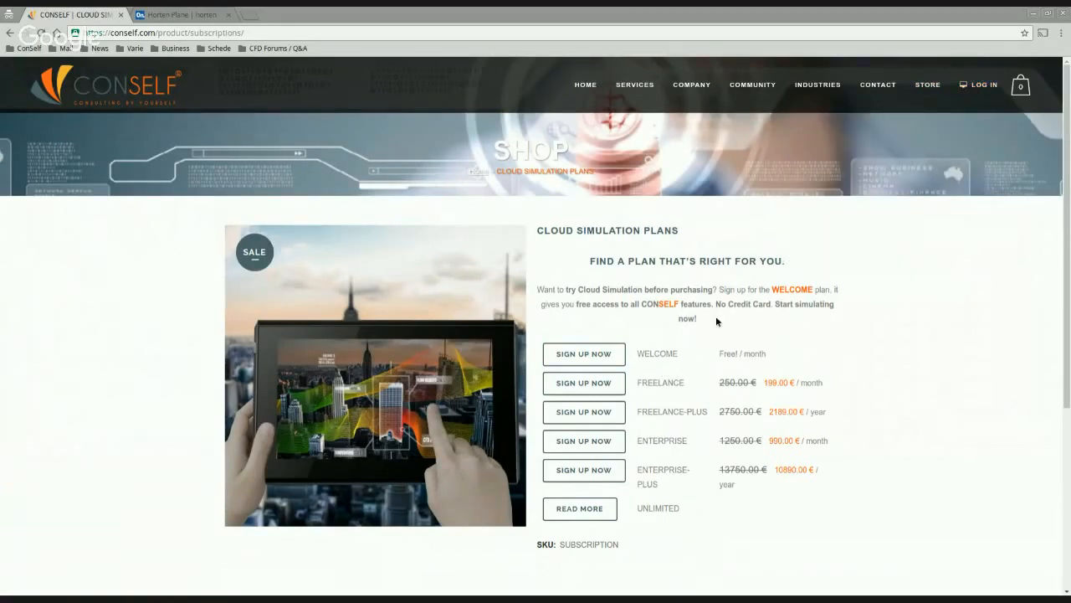
Log in to the CONSELF platform with the account's username and password
click(974, 87)
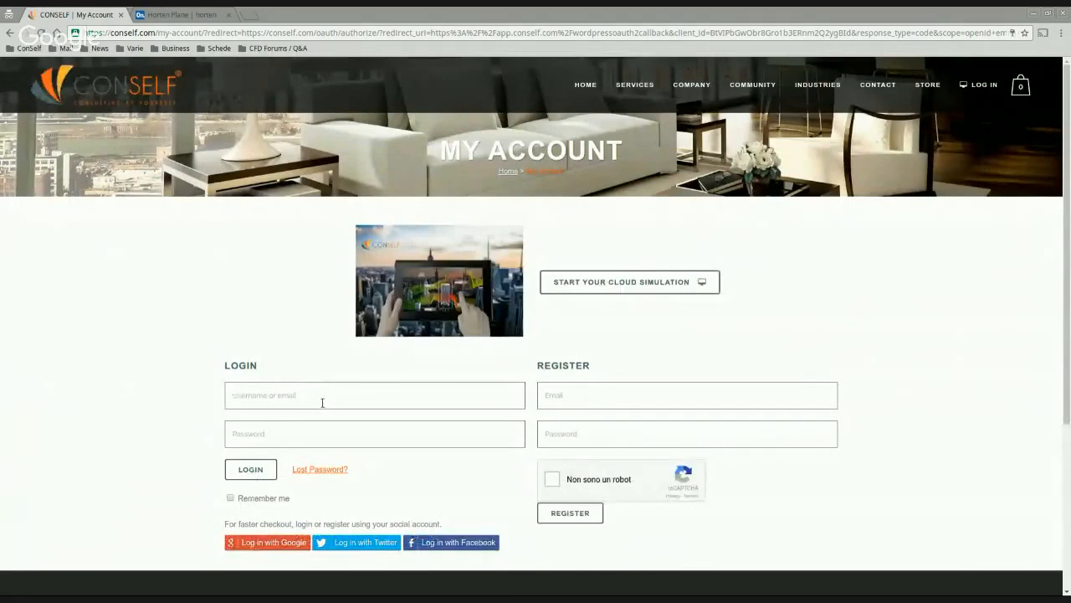
text(cf)
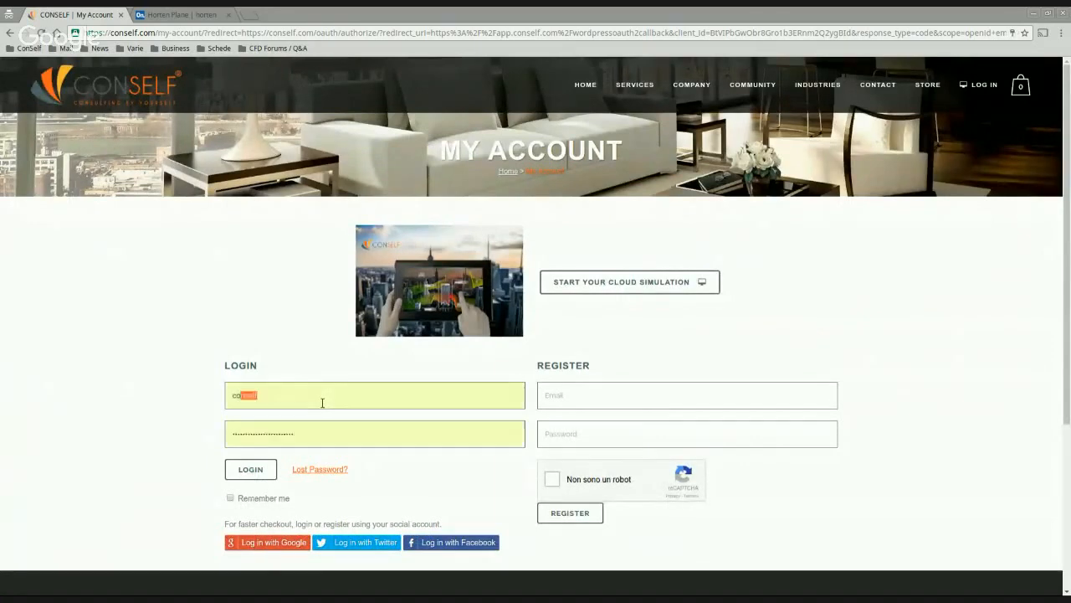
key(Tab)
click(250, 466)
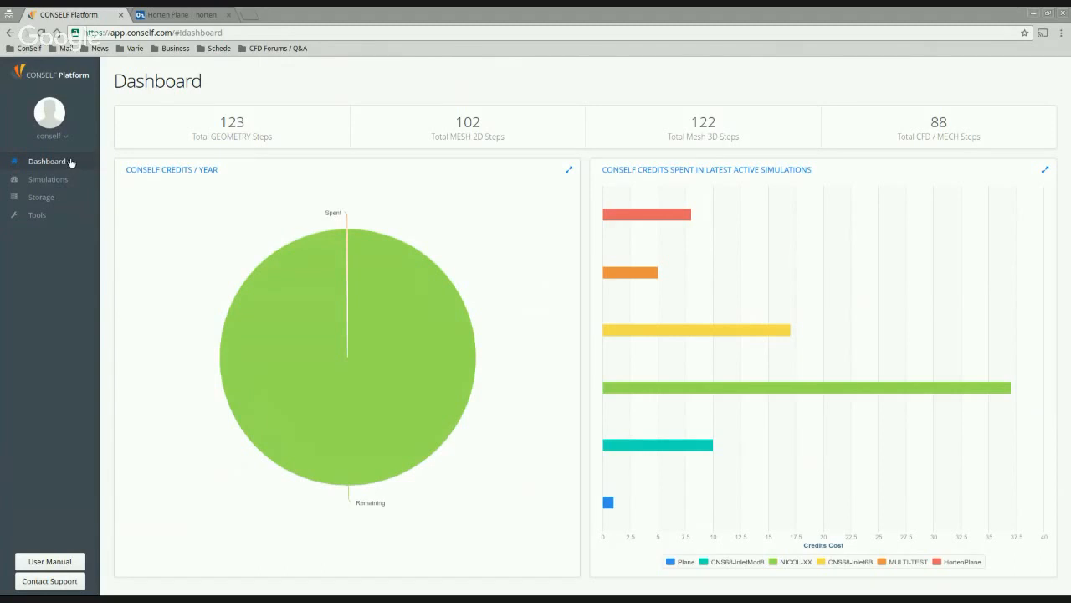
Review the storage space usage charts and the list of stored cases
mouse_move(402, 395)
click(46, 201)
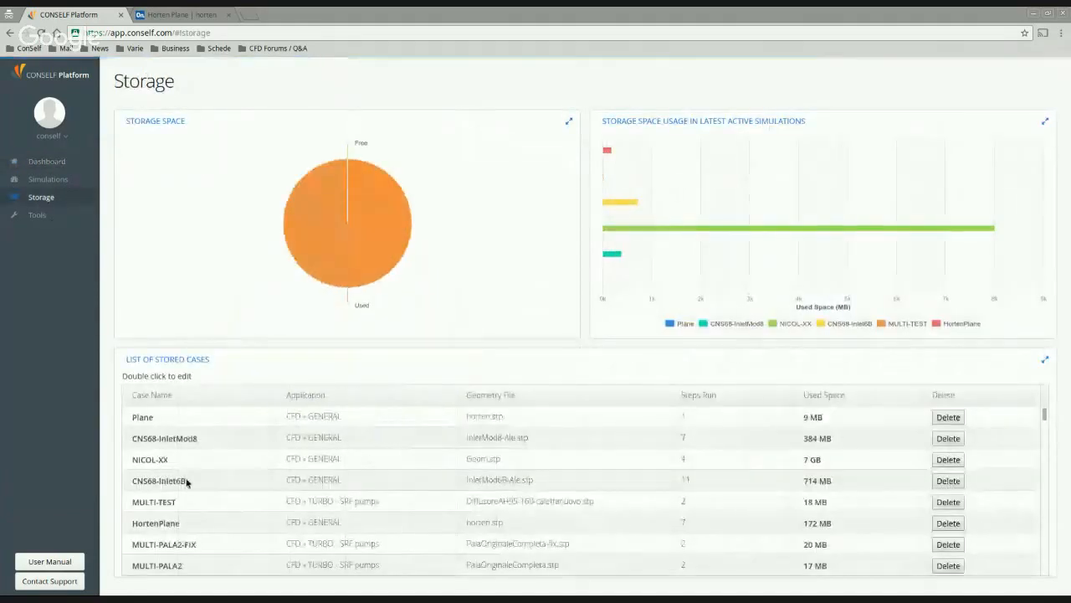
scroll(644, 452, down, 2)
scroll(1011, 521, up, 2)
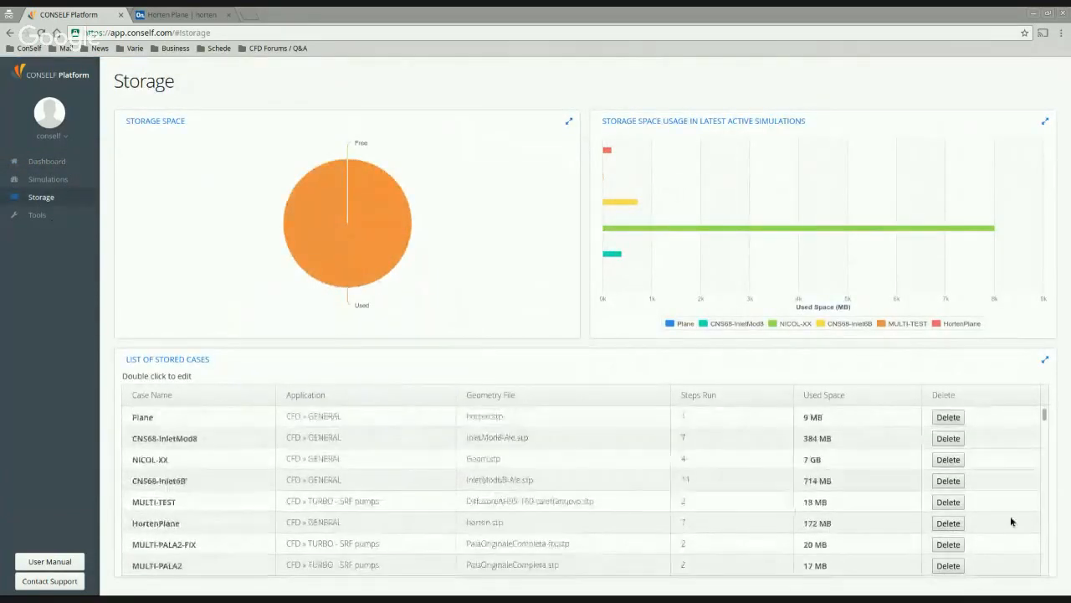
mouse_move(303, 275)
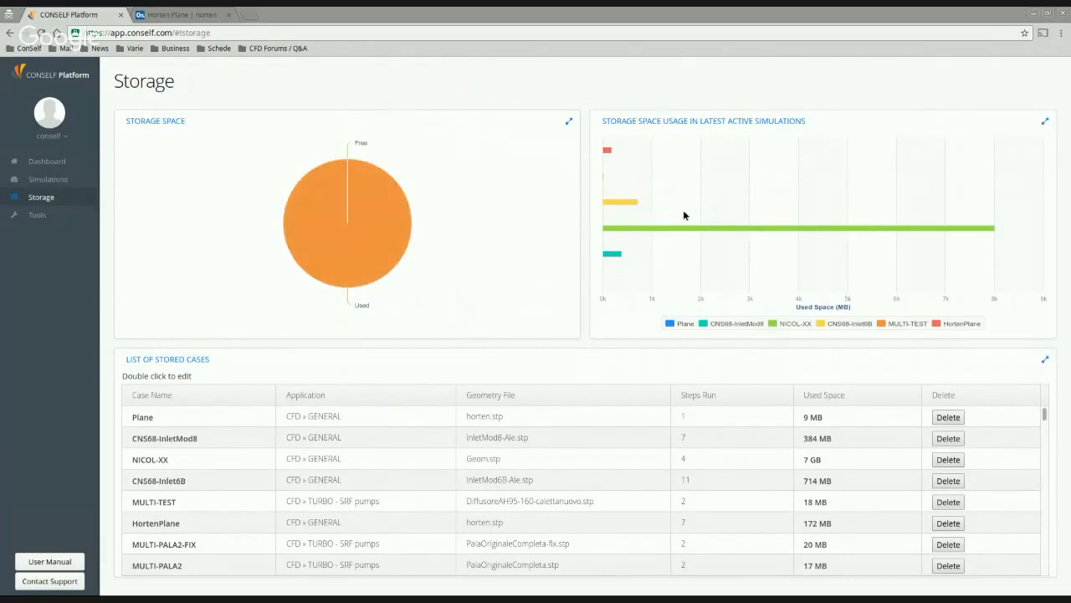
mouse_move(687, 227)
Create a new simulation case named Plane with the CFD » GENERAL application
click(54, 183)
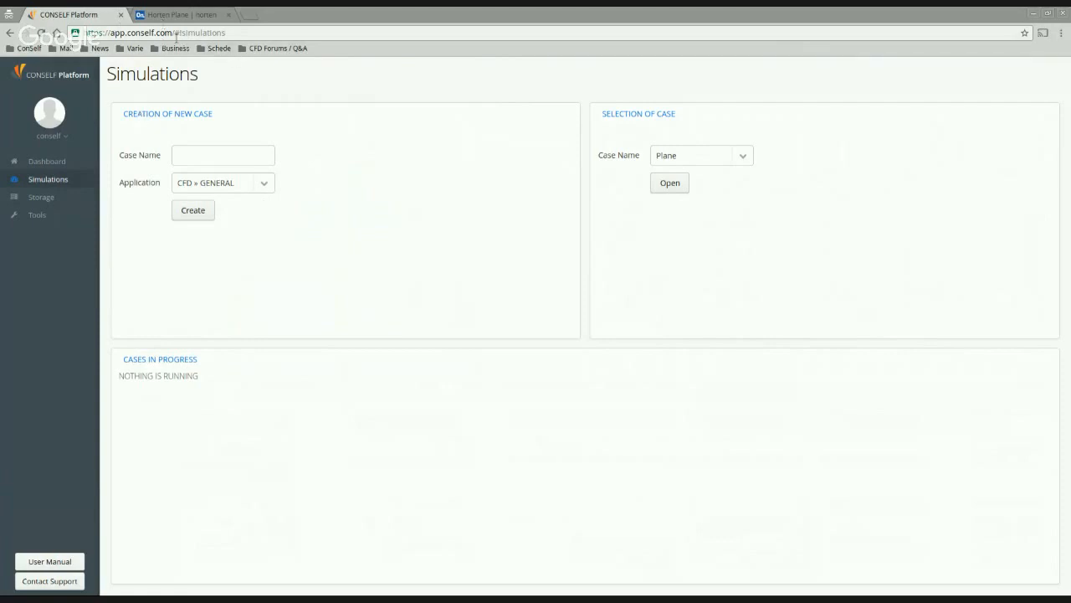
click(193, 164)
text(Plane)
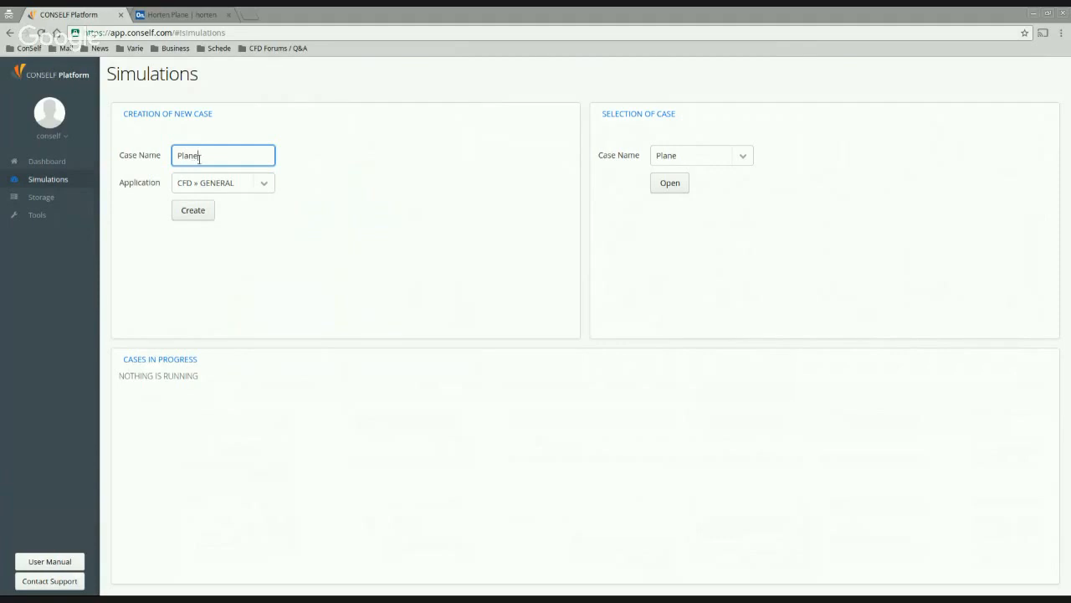
click(210, 216)
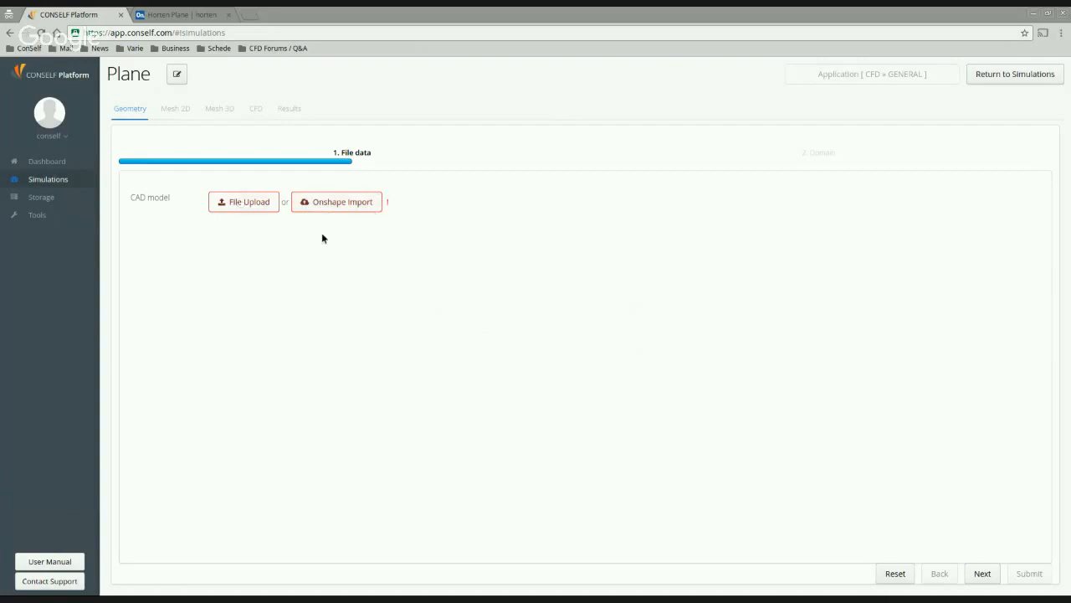
Switch to the Horten Plane document in Onshape and inspect the flying wing model from several angles
click(172, 15)
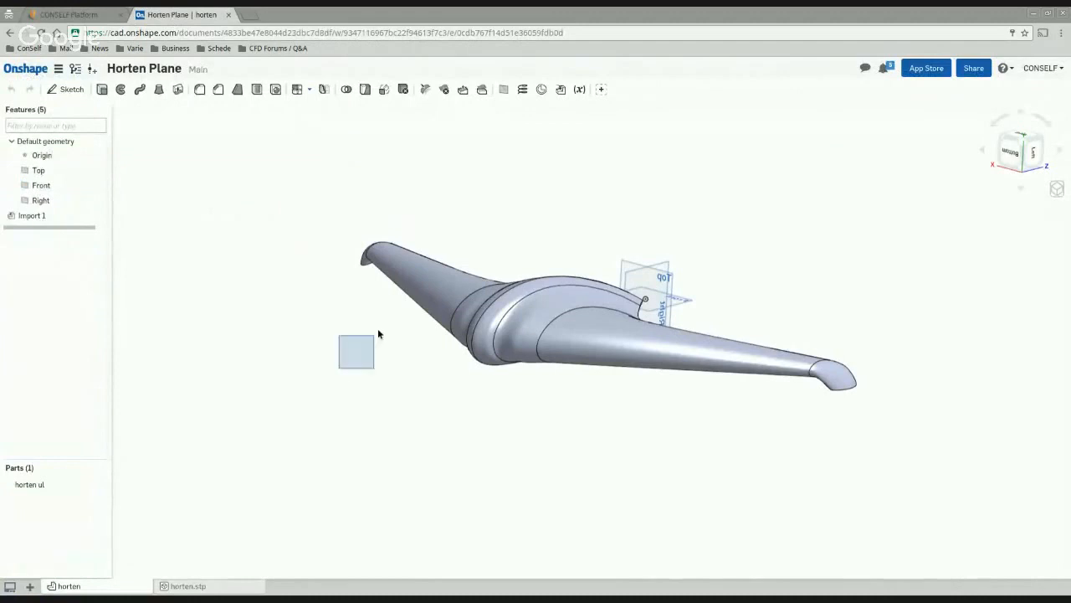
mouse_move(447, 368)
right_down()
mouse_move(444, 345)
mouse_move(437, 404)
mouse_move(438, 377)
mouse_move(481, 396)
right_up()
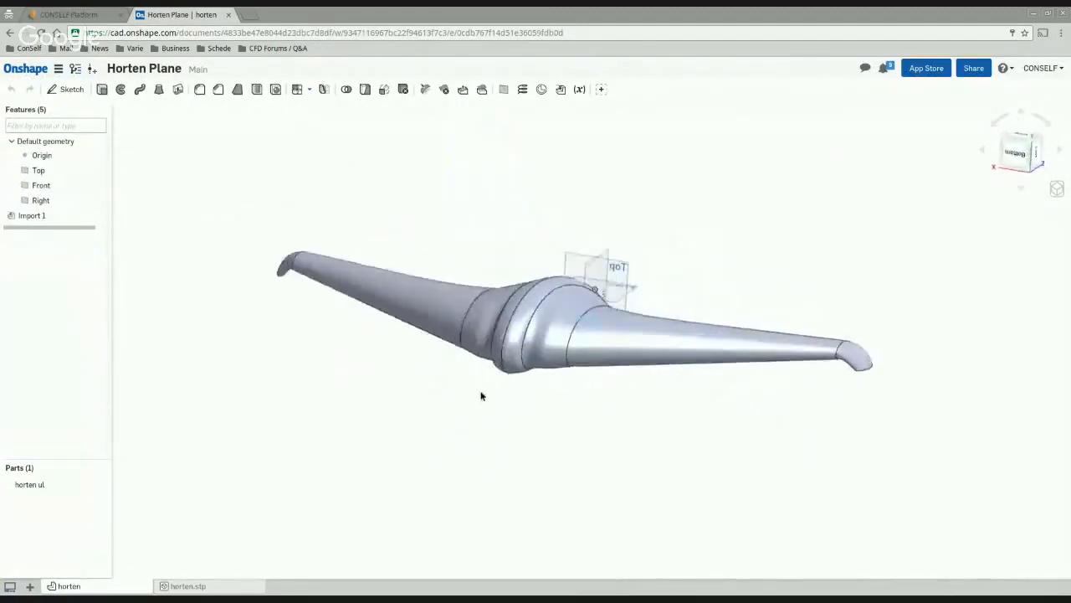
mouse_move(643, 245)
right_down()
mouse_move(691, 206)
mouse_move(686, 237)
mouse_move(725, 237)
mouse_move(435, 241)
right_up()
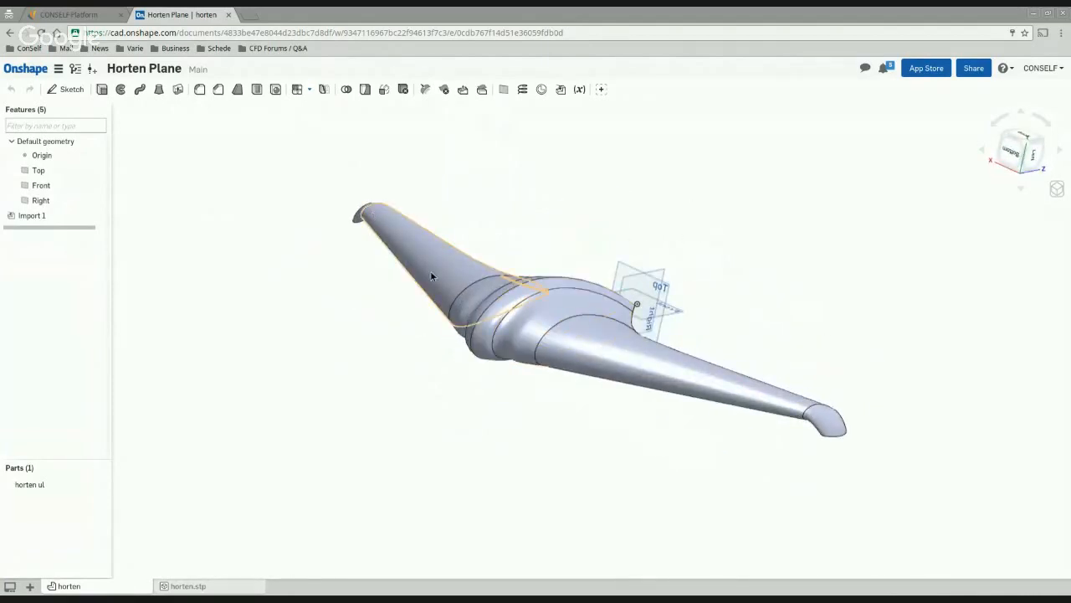
right_drag(432, 276, 651, 241)
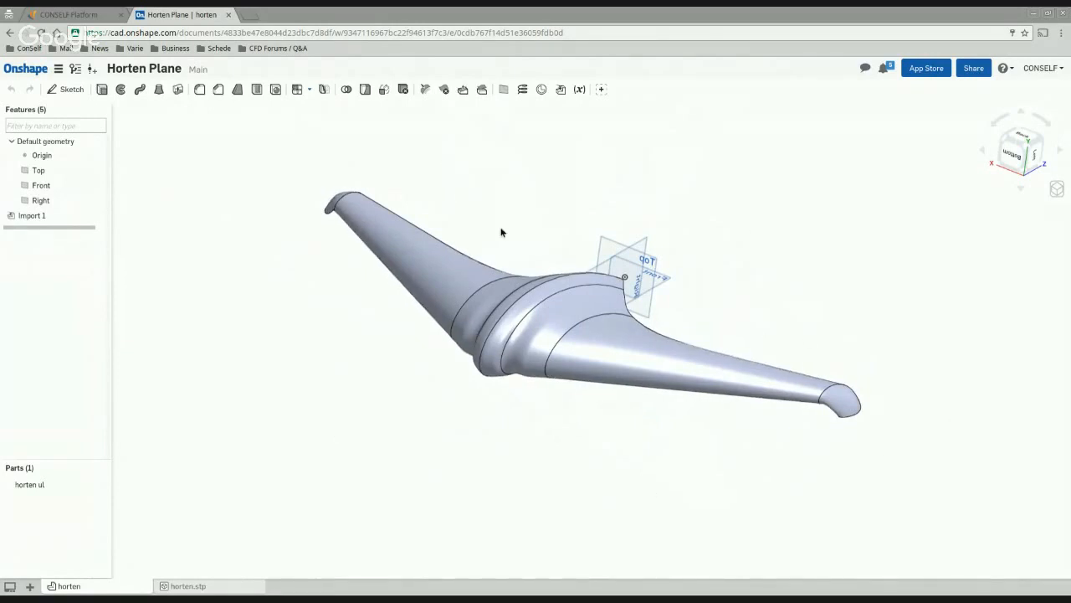
Switch back to the CONSELF Platform and import the horten geometry from the Horten Plane Onshape document
click(84, 17)
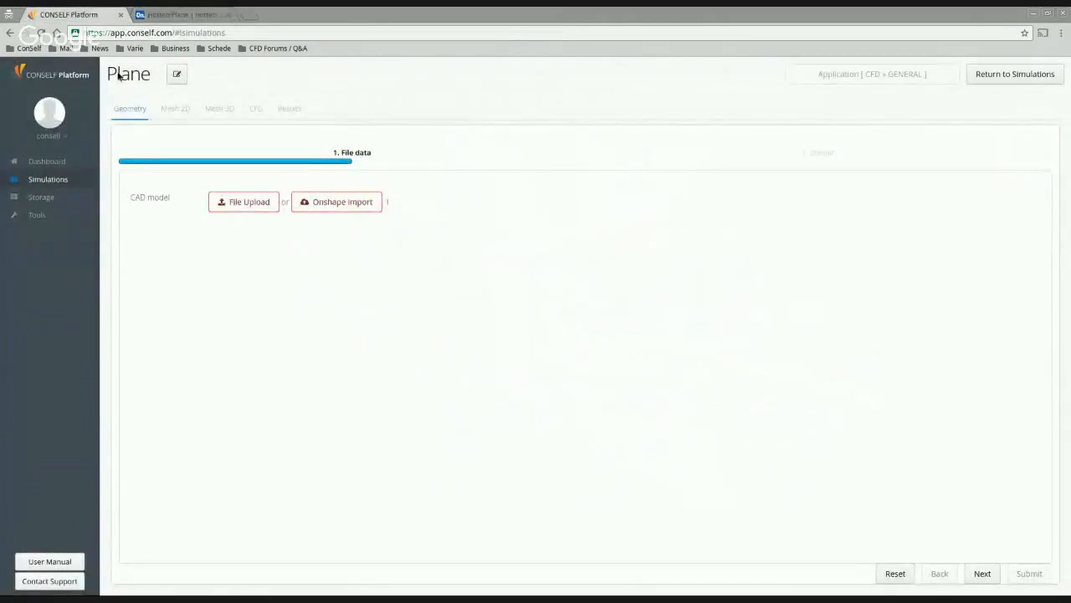
click(325, 205)
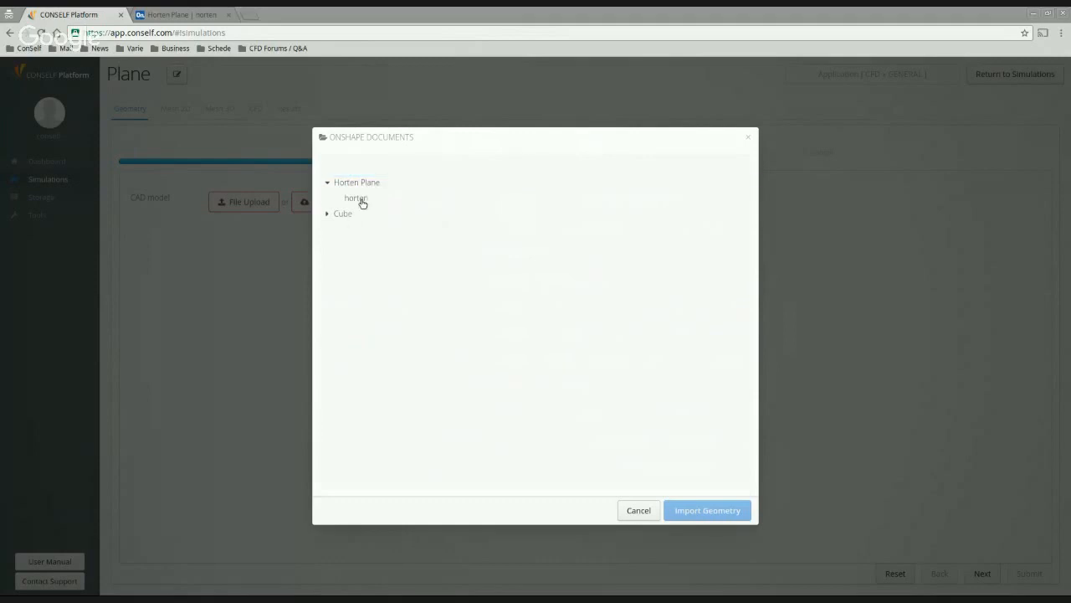
click(361, 202)
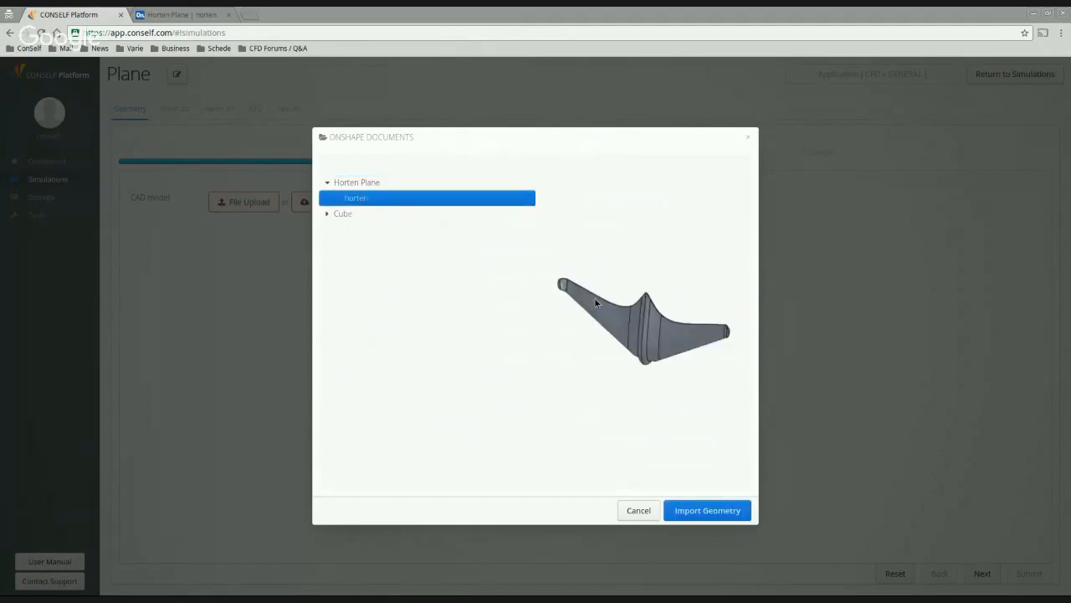
click(716, 507)
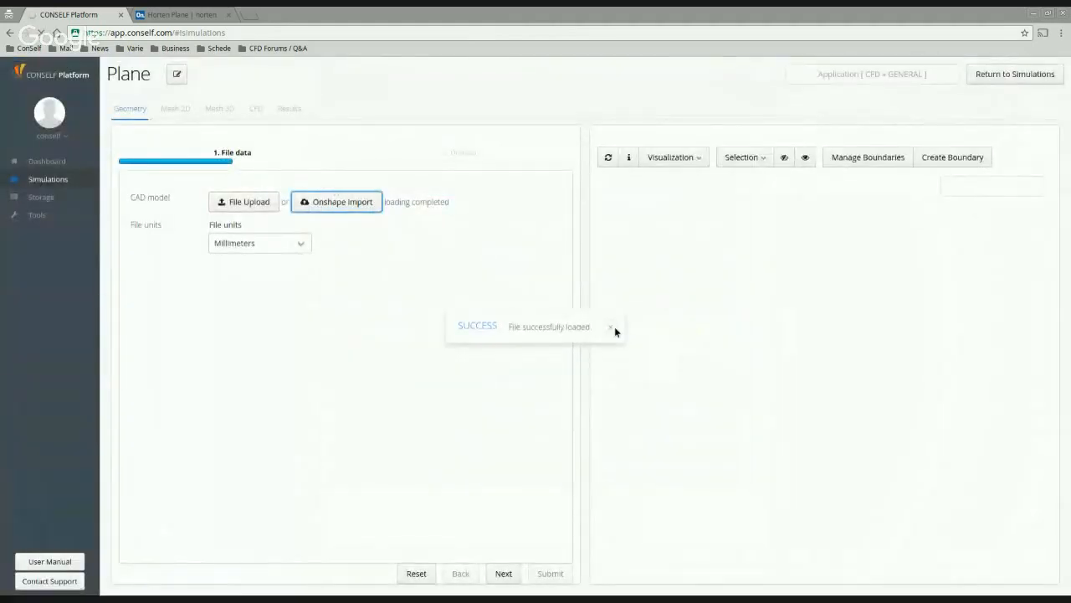
click(611, 328)
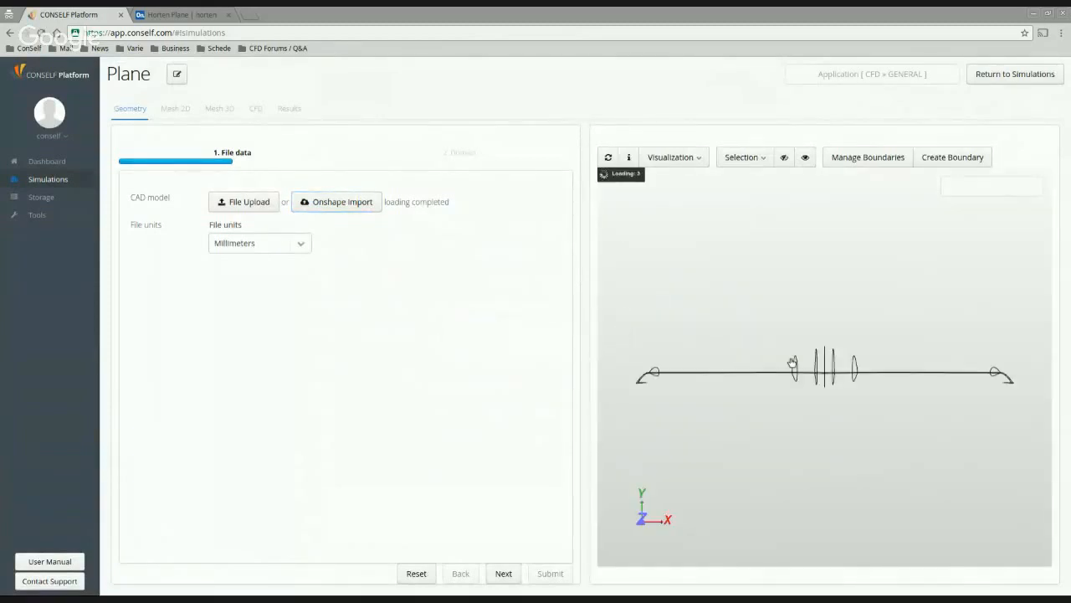
Inspect the imported plane in 3D and set the CAD model's file units to Inches
drag(952, 313, 1024, 318)
drag(694, 332, 759, 332)
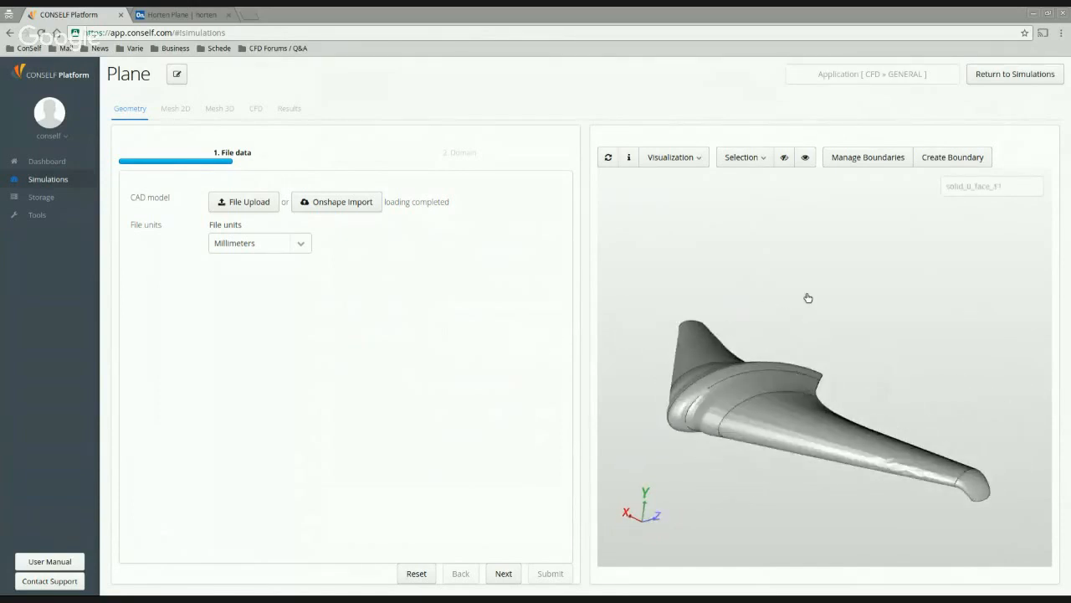
drag(808, 298, 657, 326)
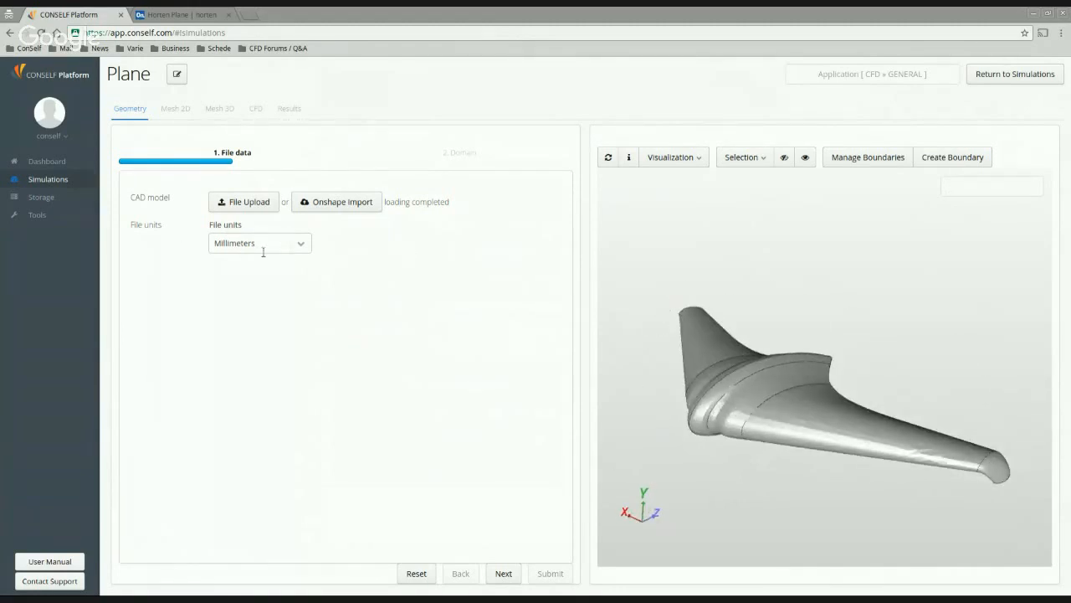
click(303, 243)
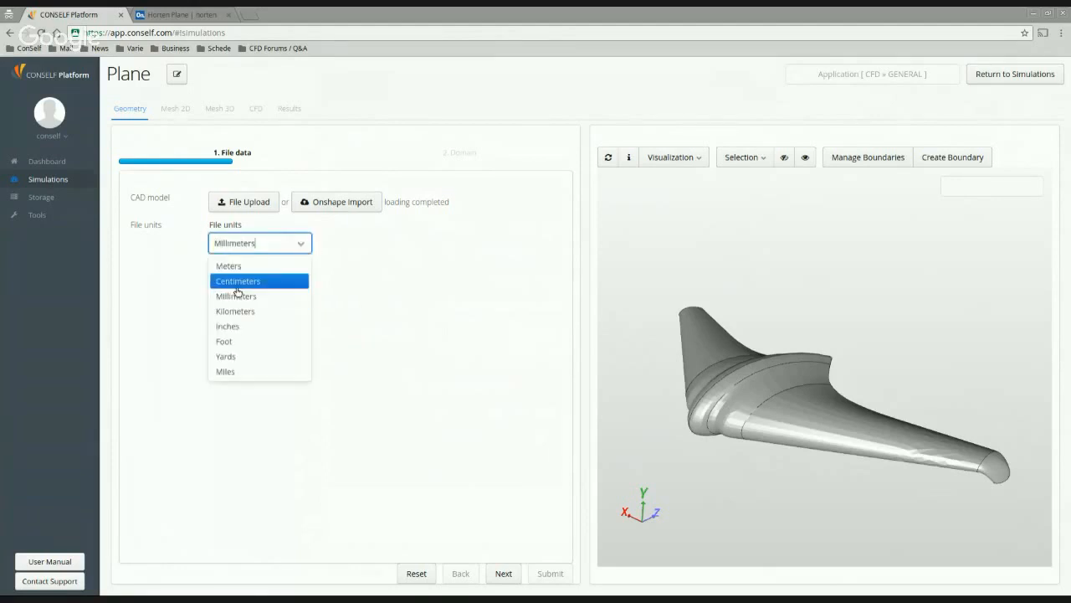
click(277, 326)
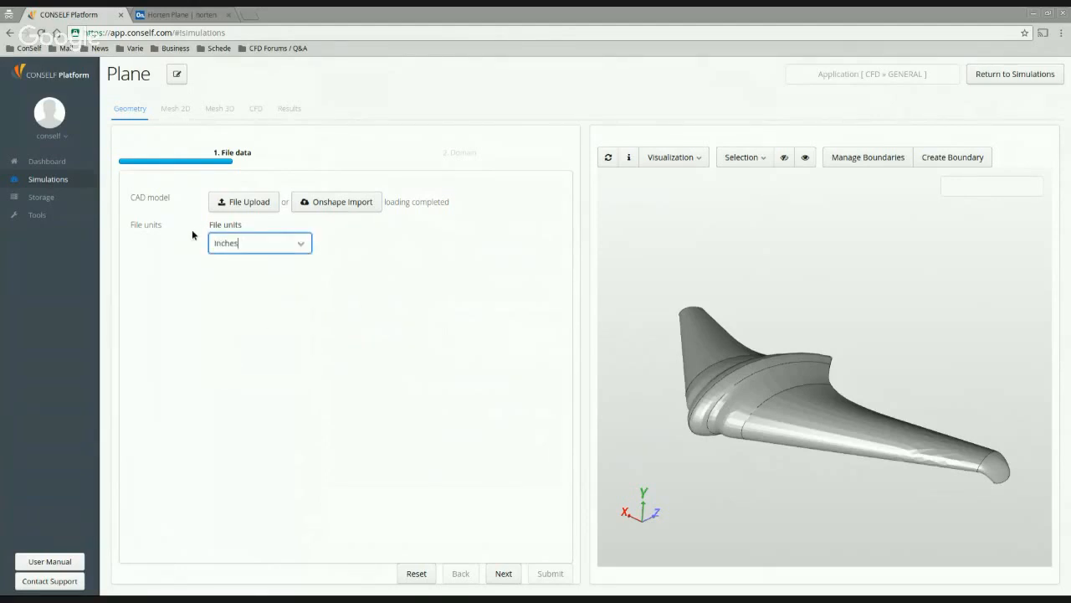
Proceed to the Domain definition and set the flow type to External
click(505, 576)
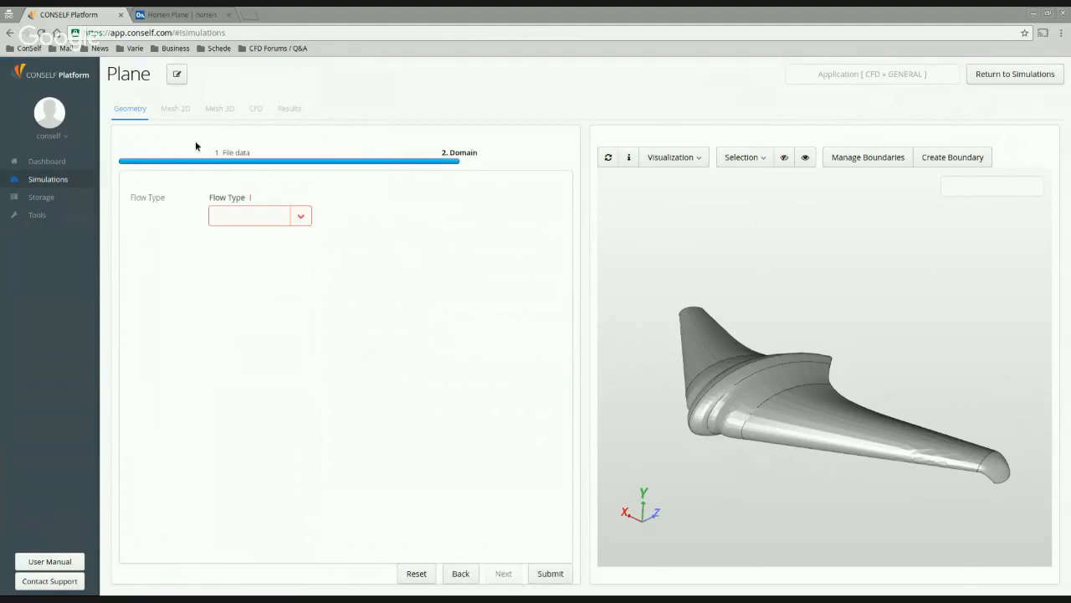
click(300, 216)
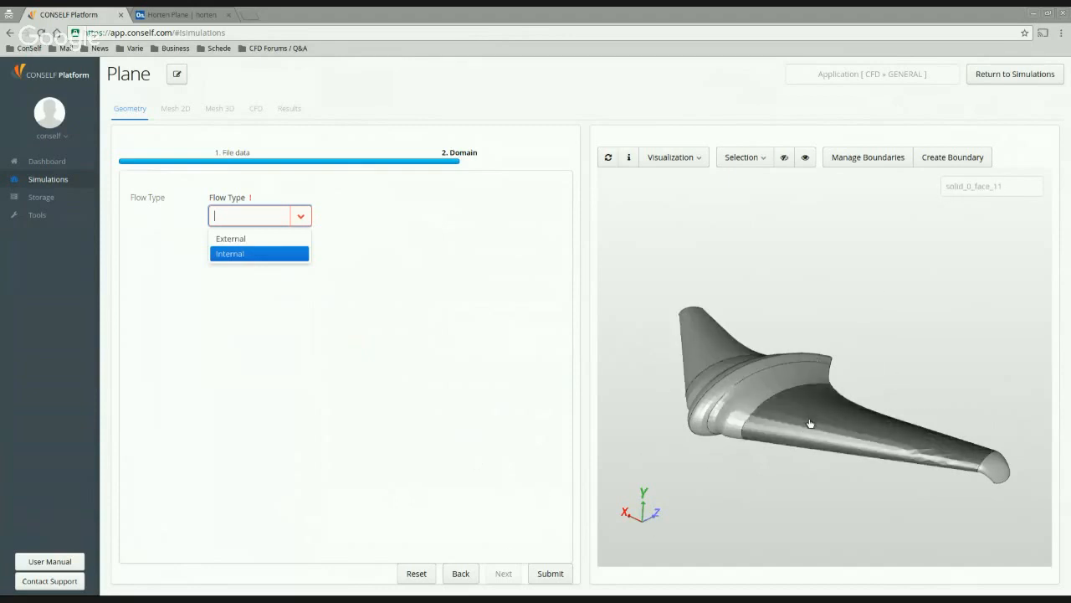
click(228, 239)
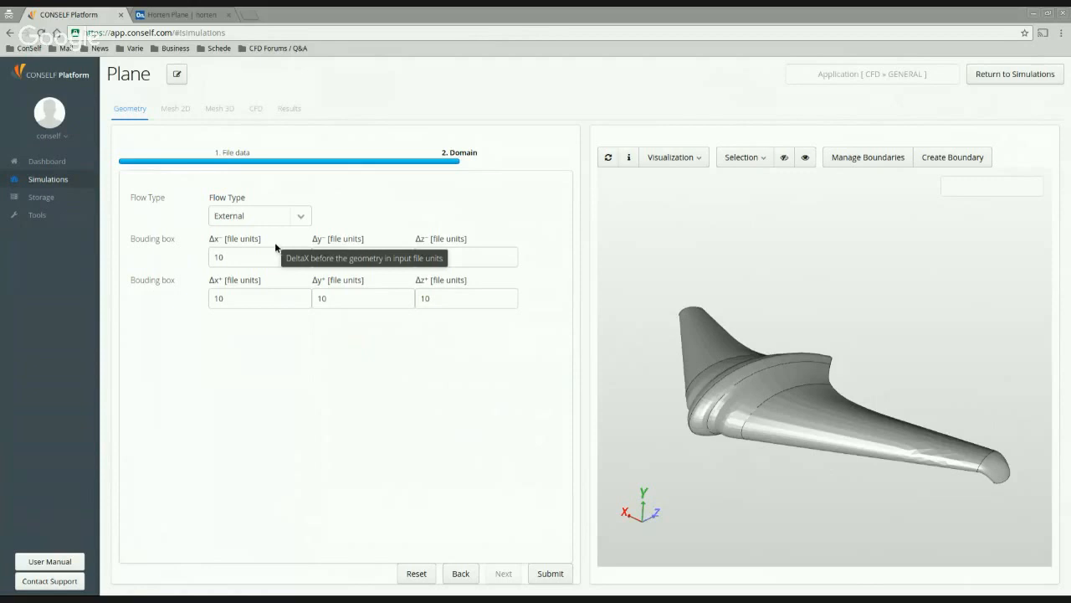
Check the plane's overall X, Y and Z sizes in the geometry info
click(251, 261)
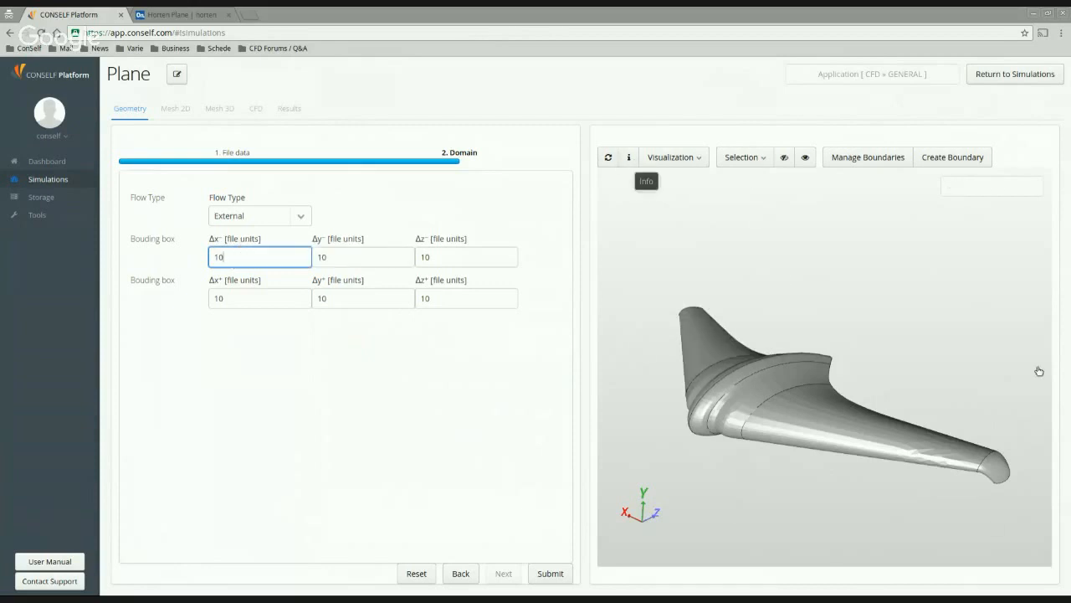
click(630, 158)
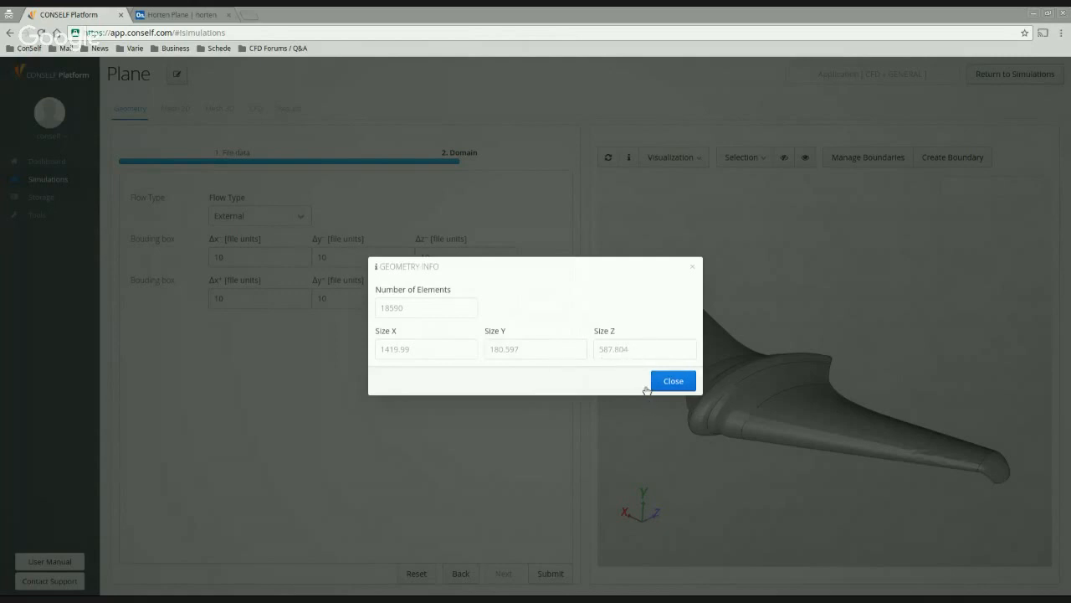
click(670, 378)
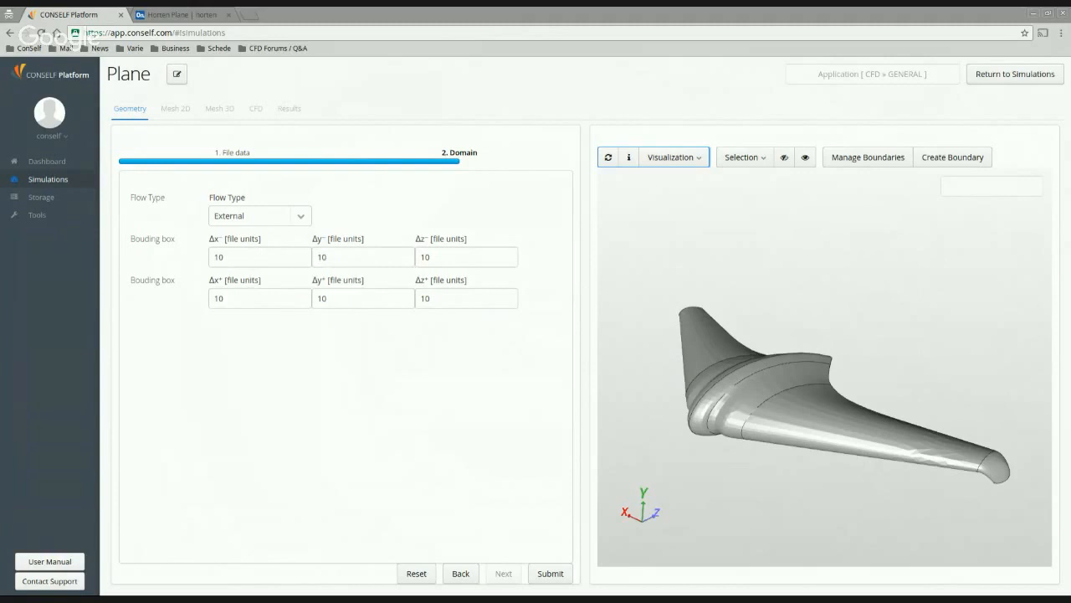
Set the bounding box distances before the geometry to 1400 for Δx⁻, 300 for Δy⁻ and 1800 for Δz⁻
drag(220, 256, 206, 258)
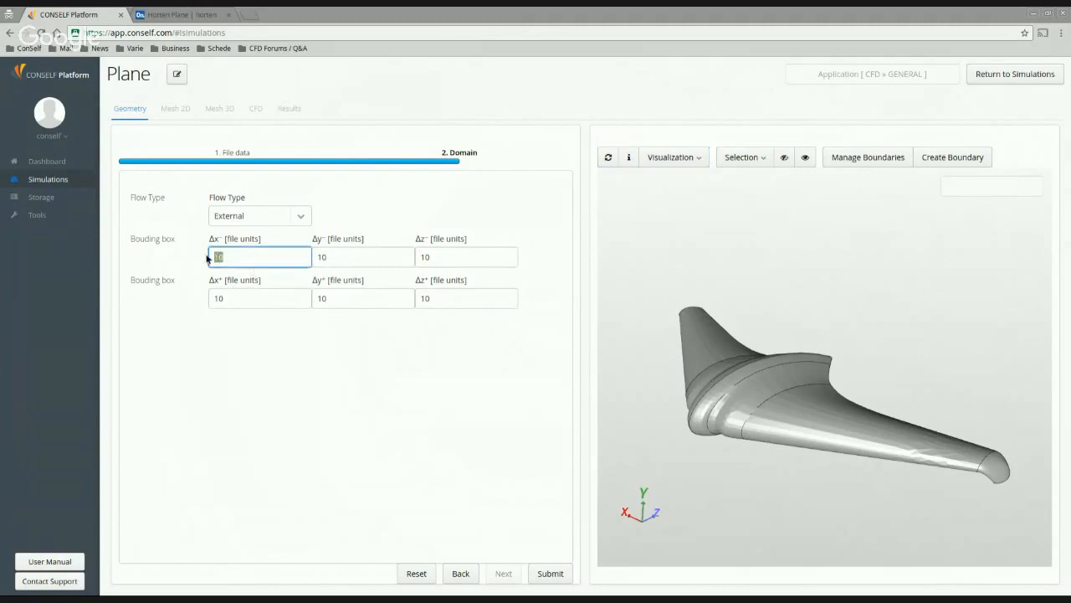
text(1400)
click(343, 263)
drag(343, 263, 315, 259)
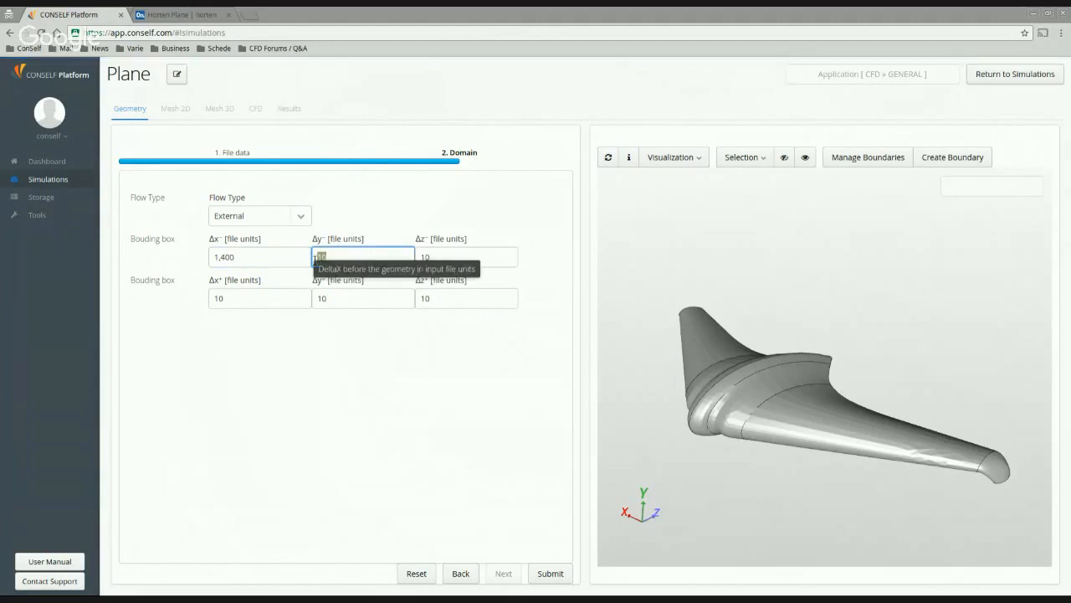
text(300)
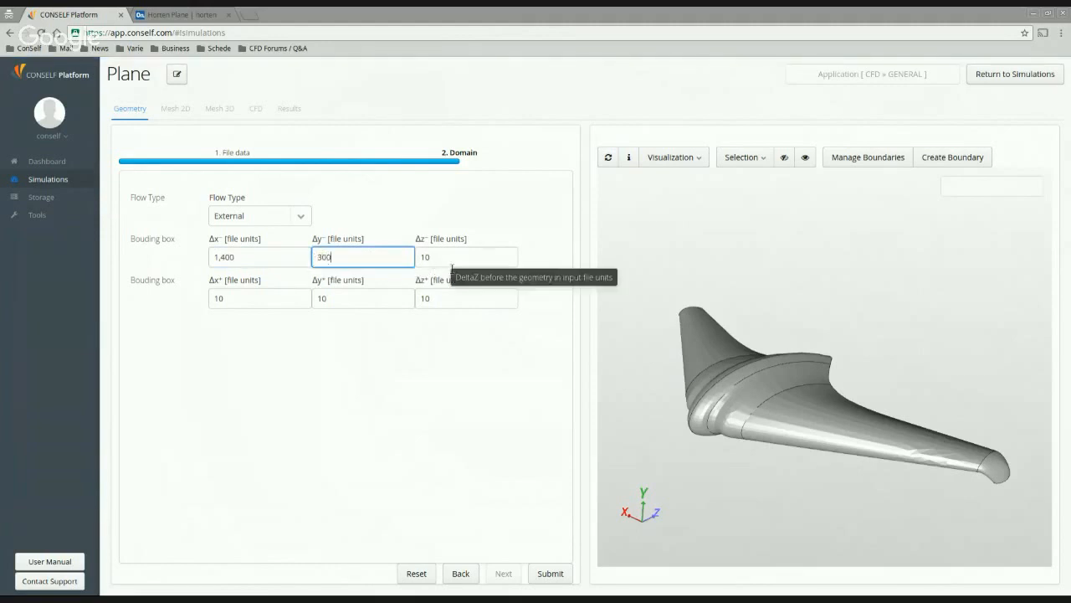
click(449, 261)
drag(449, 261, 413, 256)
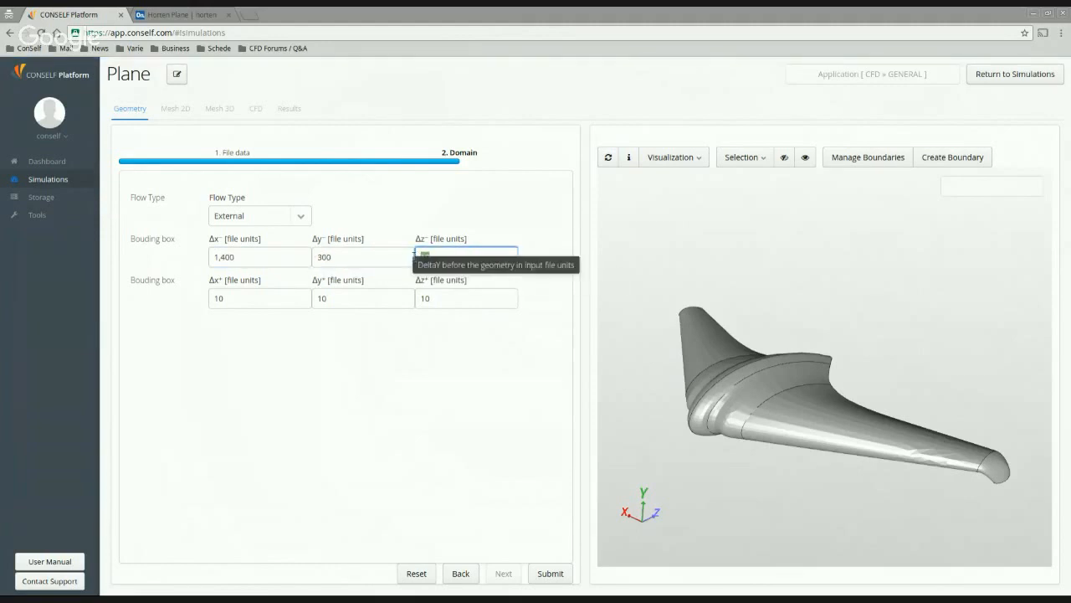
text(1800)
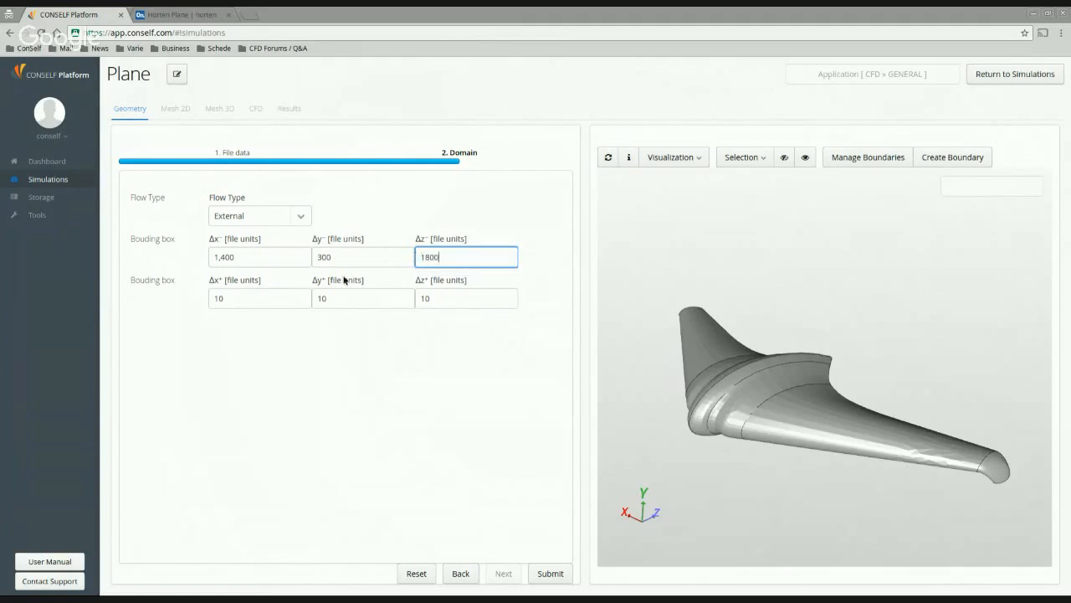
Set the bounding box distances beyond the geometry to 1400 for Δx⁺, 300 for Δy⁺ and 1800 for Δz⁺
key(Tab)
text(1400)
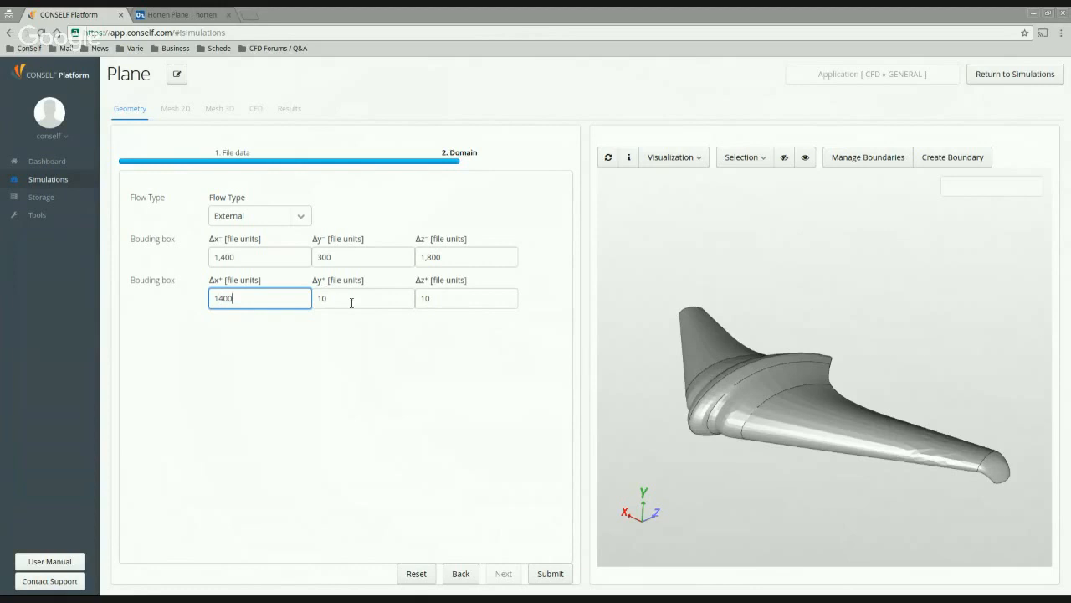
key(Tab)
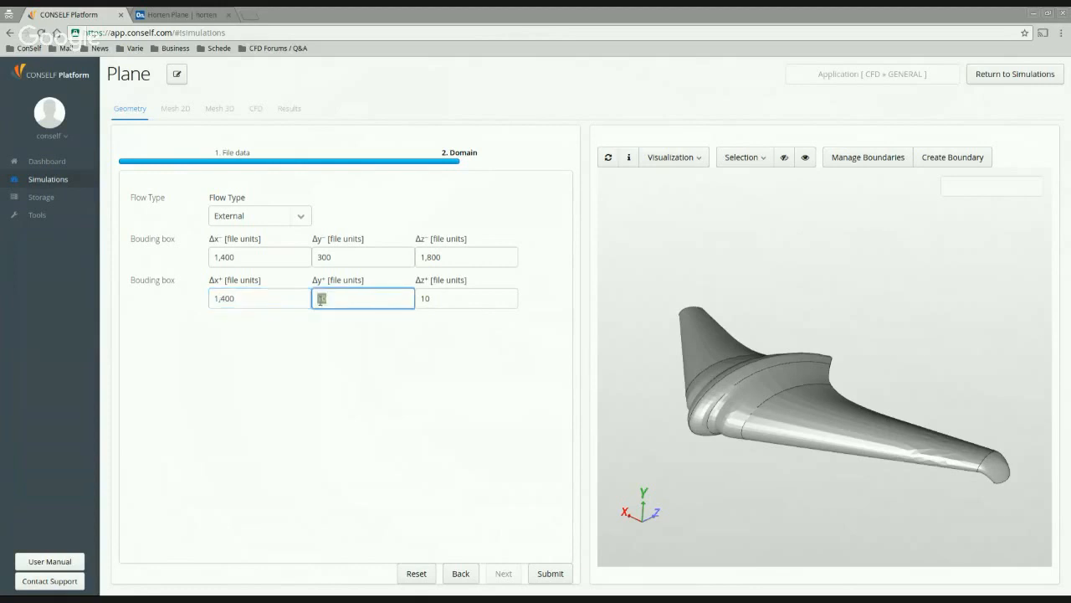
text(300)
click(484, 307)
drag(426, 298, 390, 301)
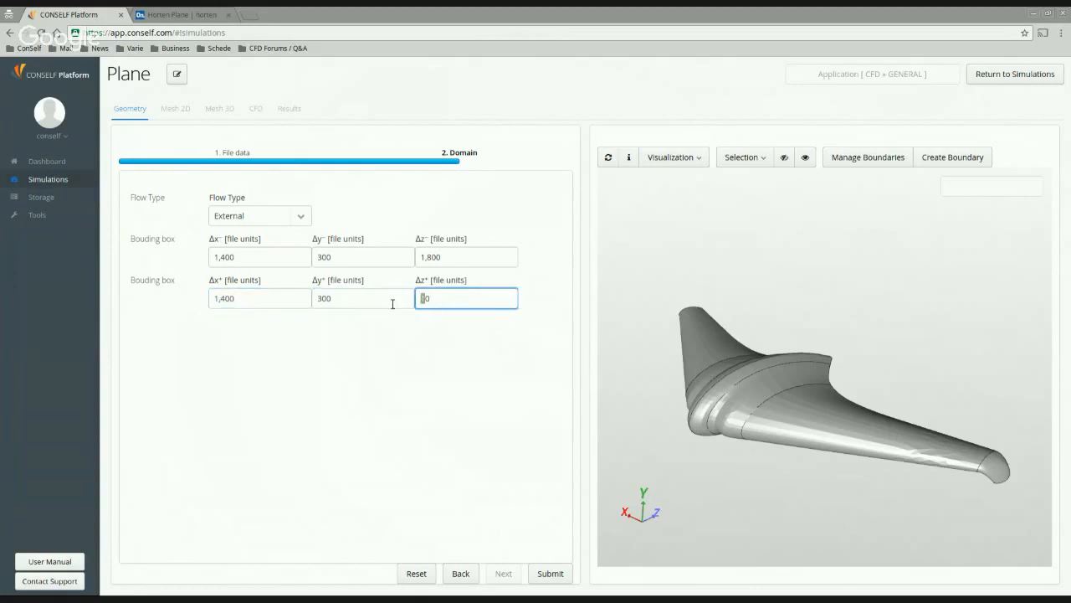
text(1800)
click(669, 519)
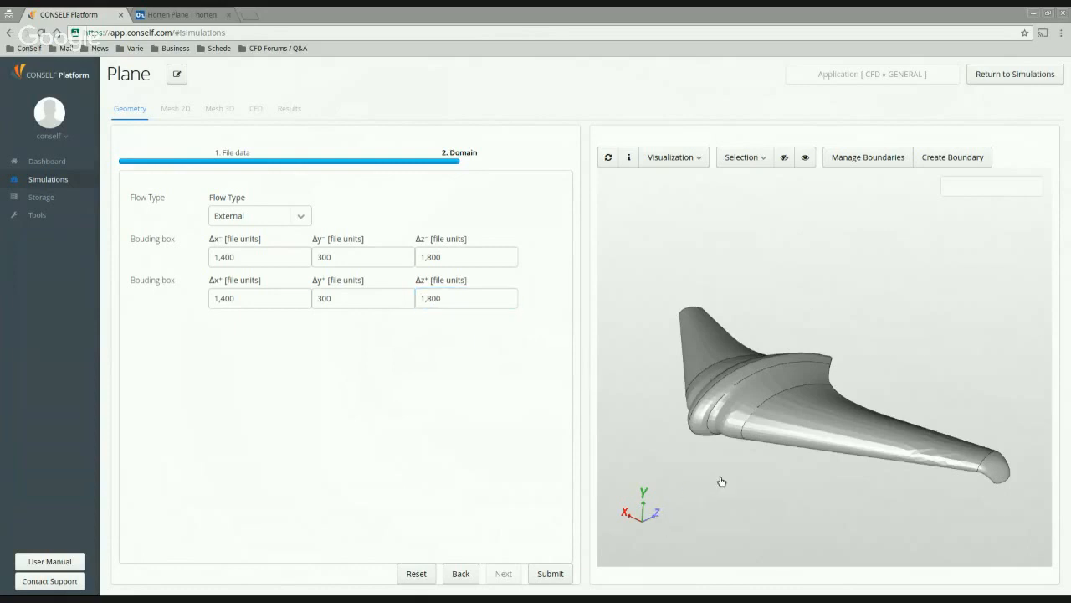
View the plane from the front and check its overall sizes in the geometry info against the bounding box distances
drag(730, 482, 775, 469)
scroll(820, 414, down, 3)
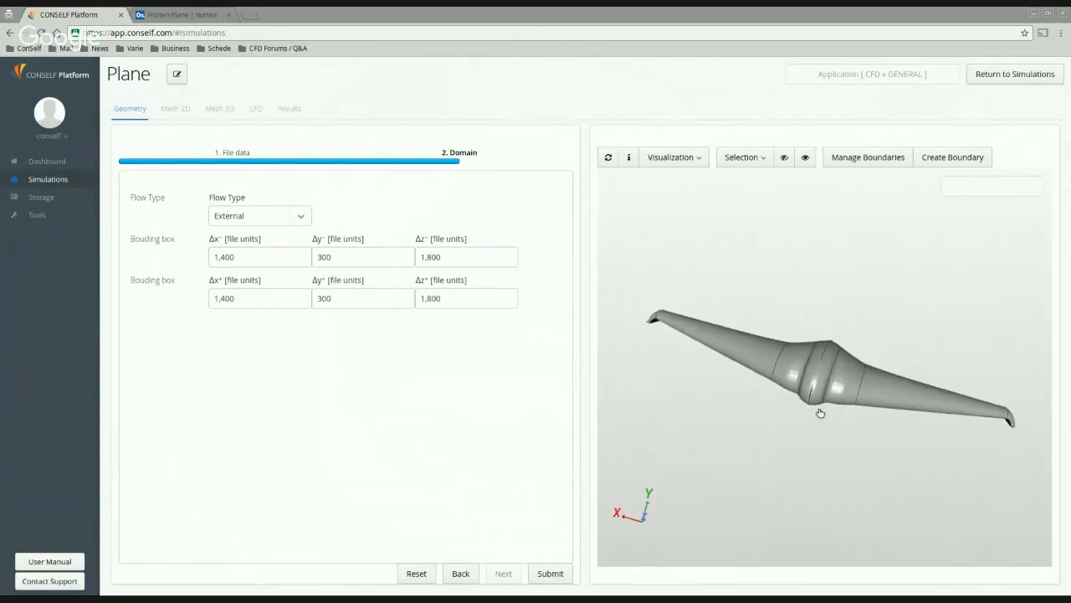
scroll(812, 355, down, 2)
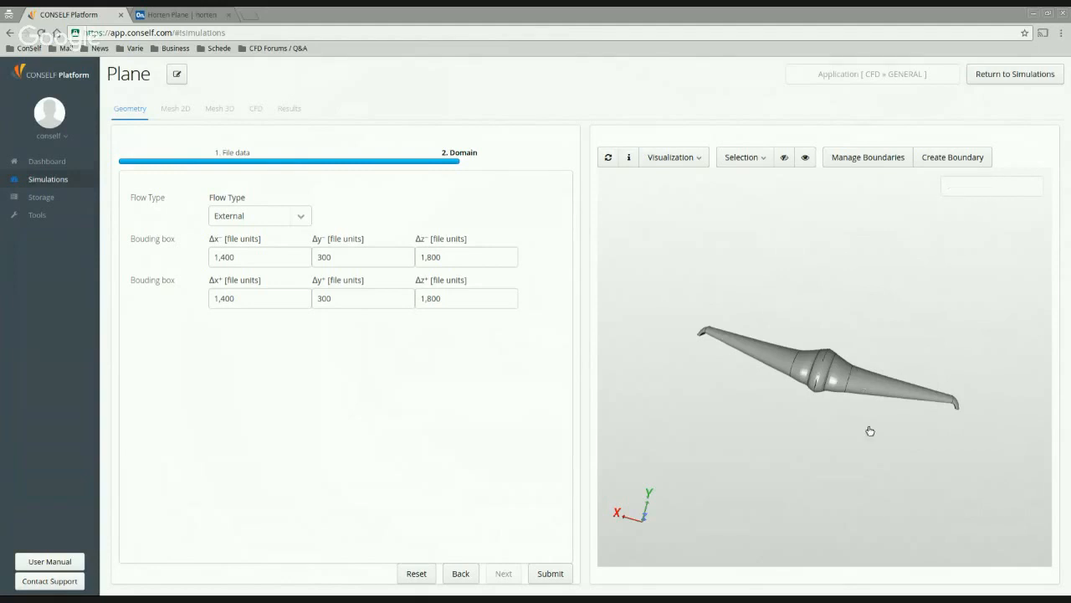
click(629, 158)
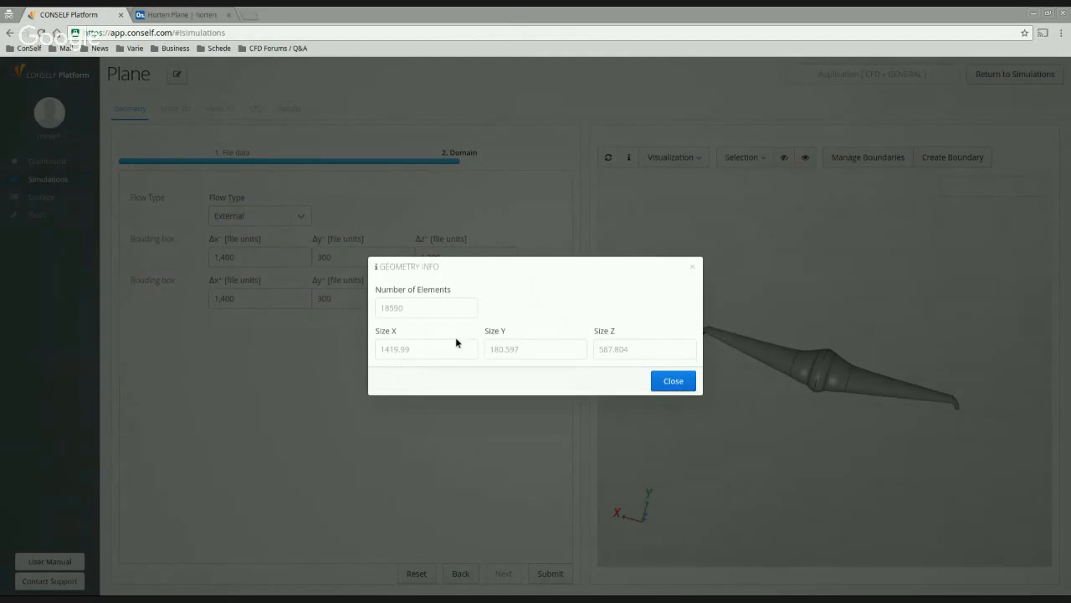
click(693, 268)
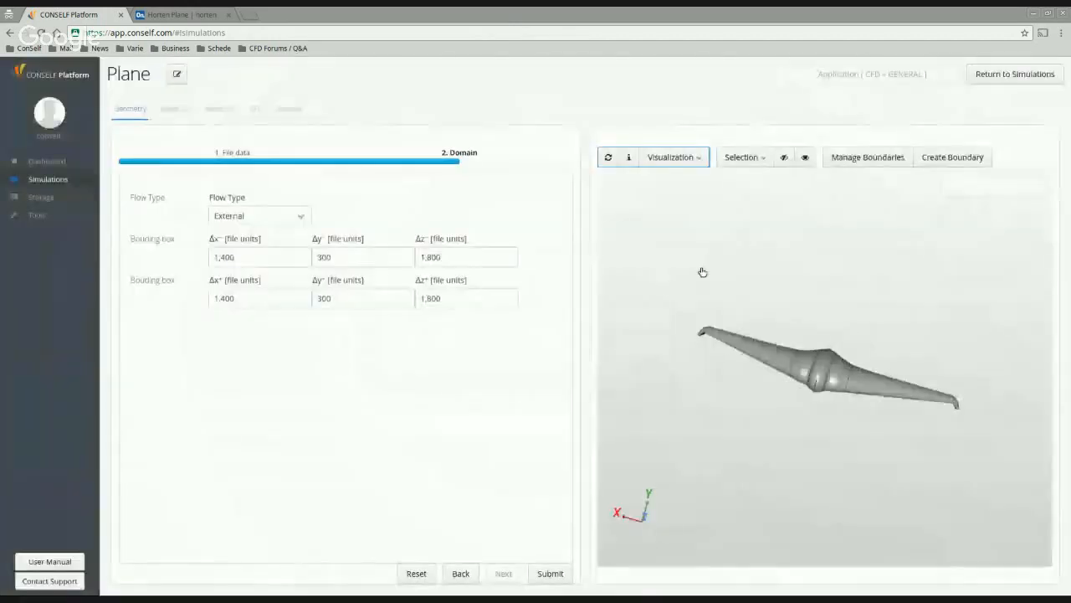
click(631, 159)
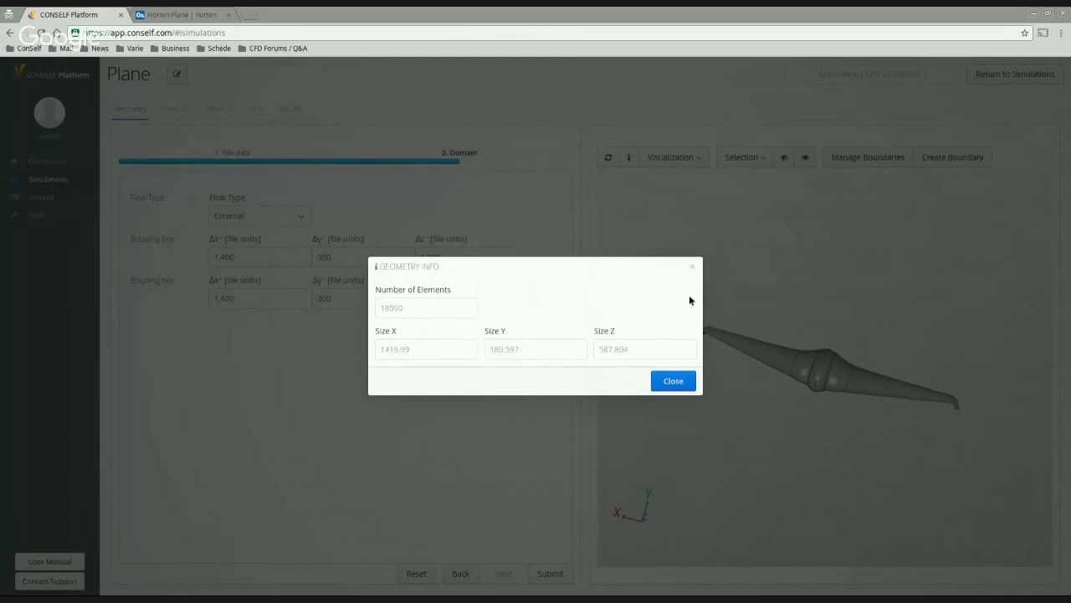
click(694, 270)
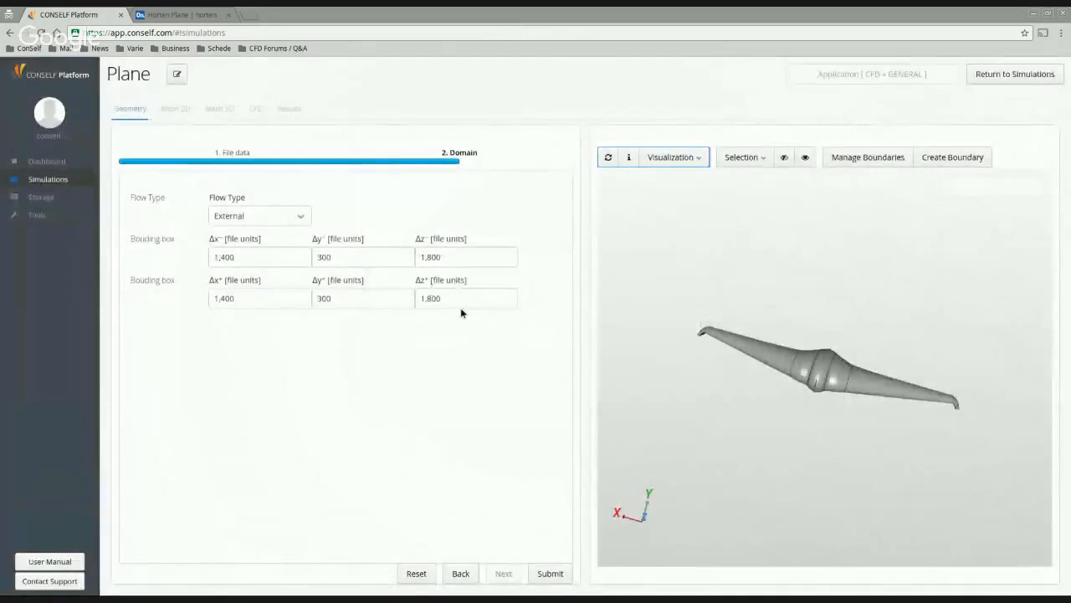
Select the wing and body faces of the plane one by one in the 3D view
drag(856, 451, 804, 449)
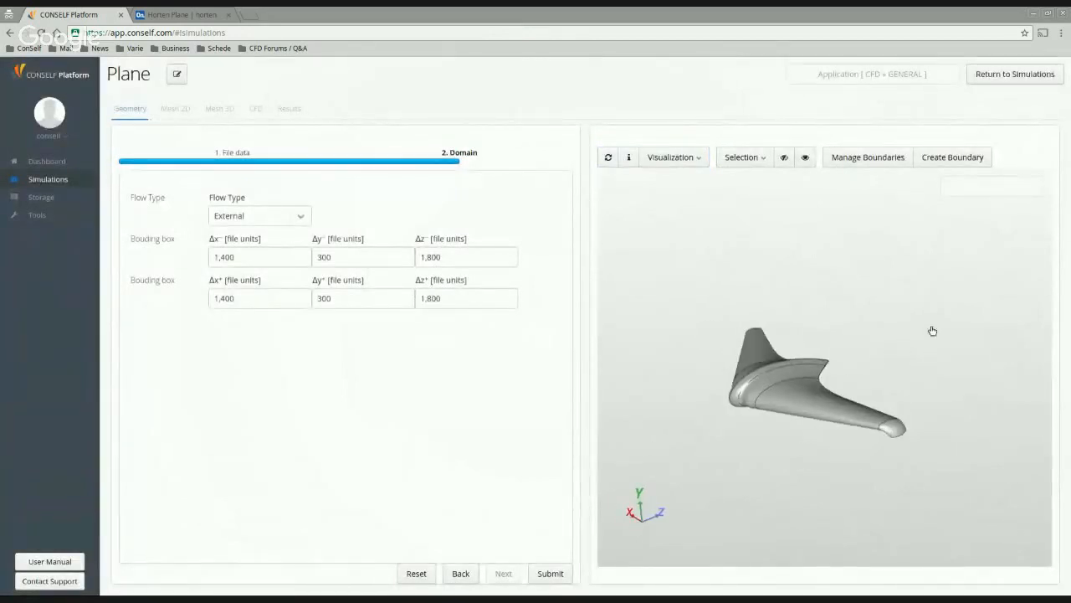
drag(932, 332, 650, 443)
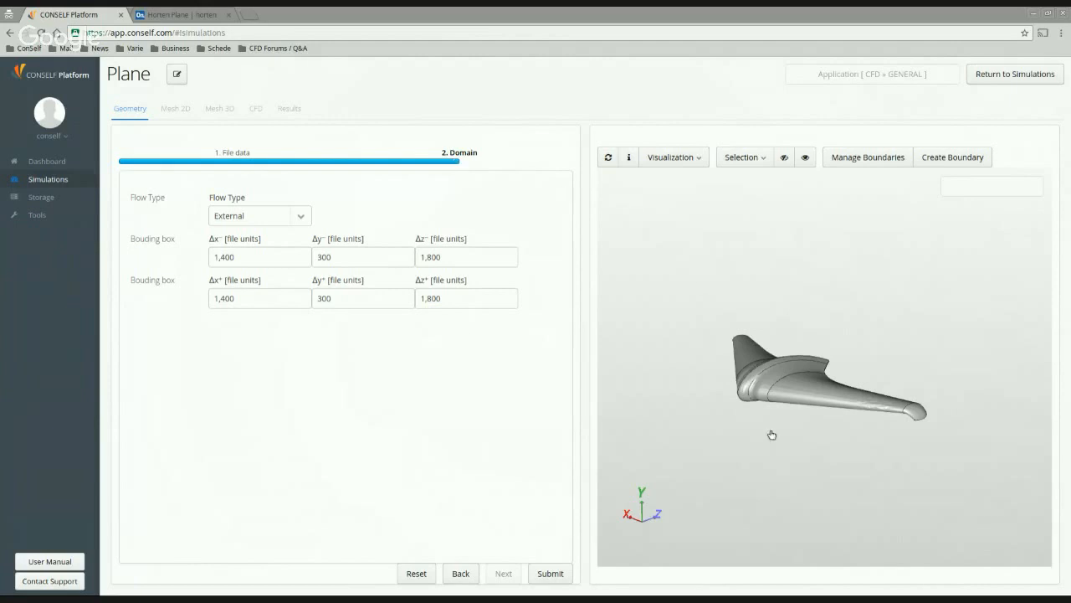
drag(772, 434, 756, 388)
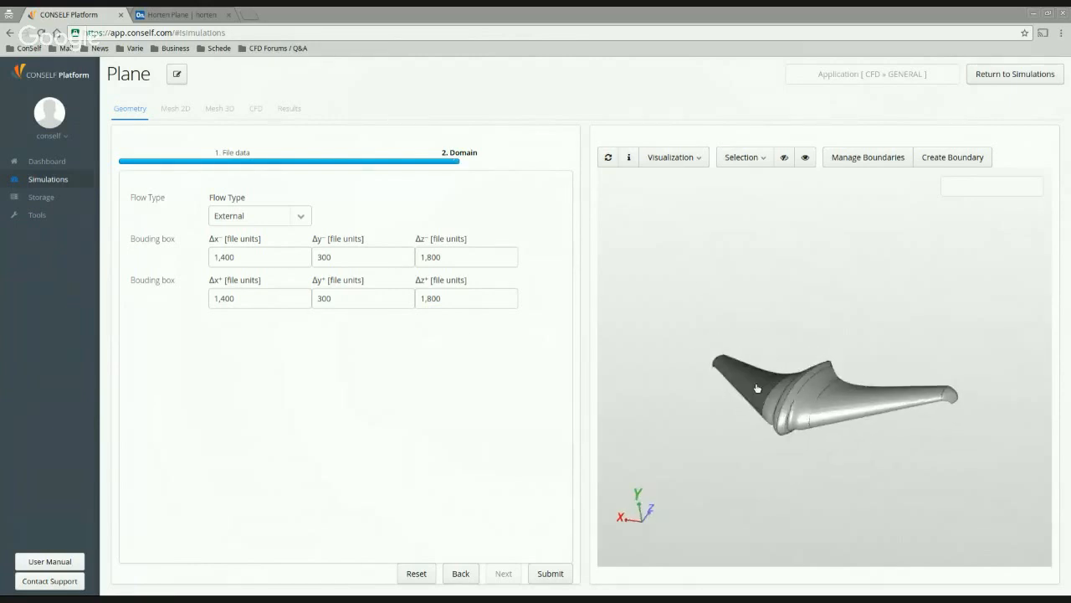
drag(687, 390, 737, 424)
click(784, 382)
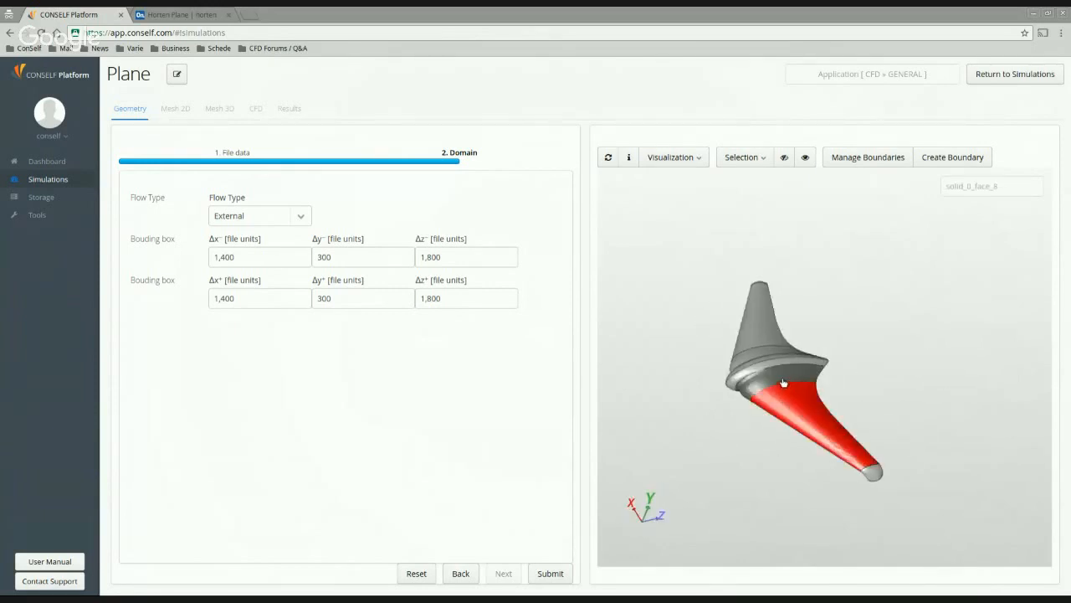
click(783, 381)
click(768, 370)
click(764, 340)
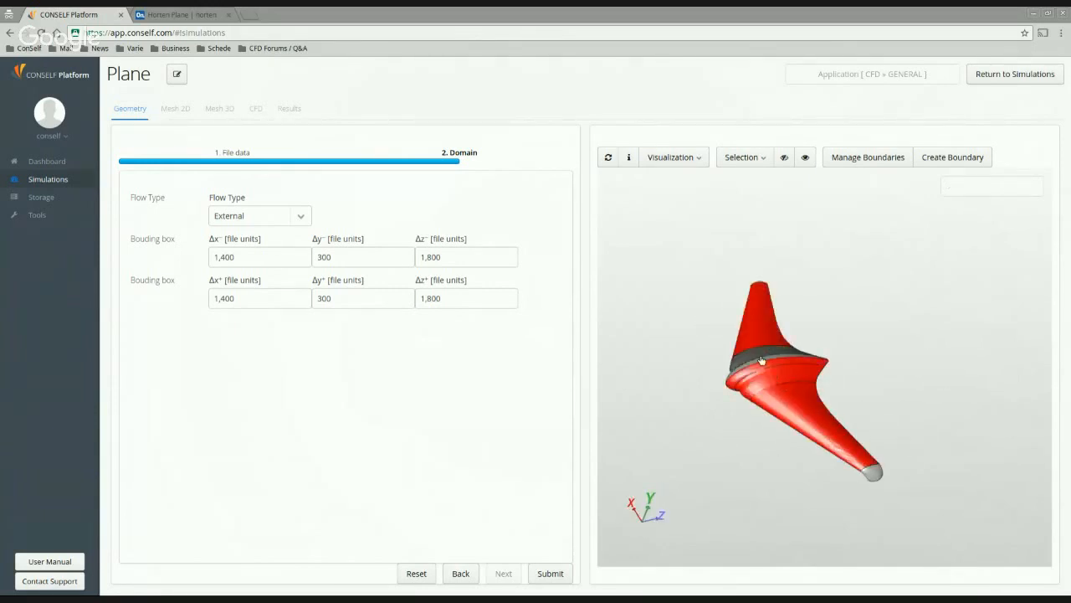
click(760, 360)
mouse_move(729, 360)
mouse_down()
mouse_move(720, 342)
mouse_move(765, 318)
mouse_move(819, 378)
mouse_move(797, 392)
mouse_move(742, 373)
mouse_up()
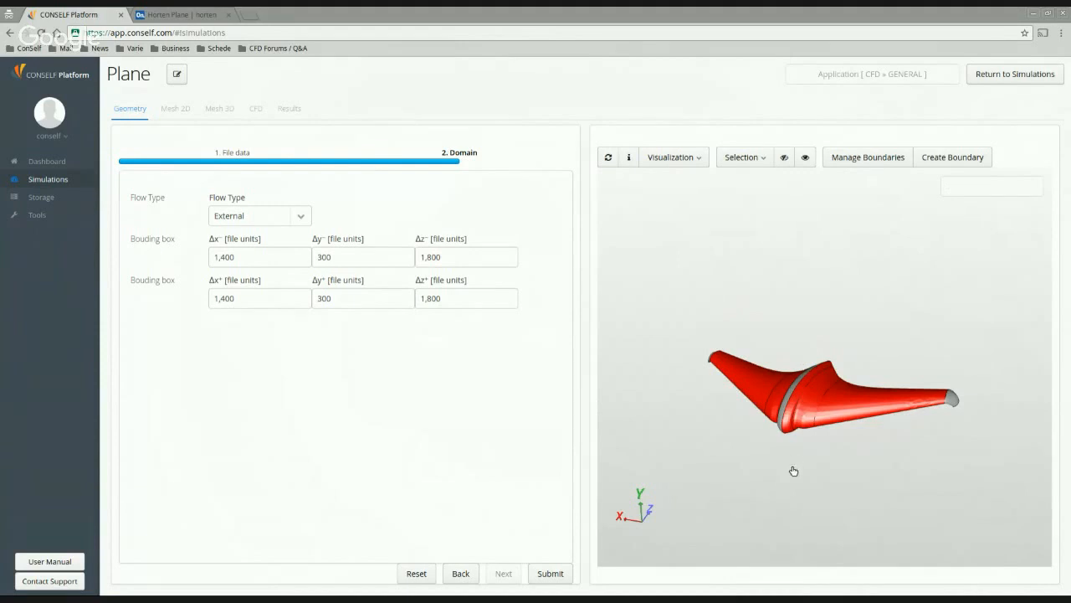
drag(794, 472, 768, 304)
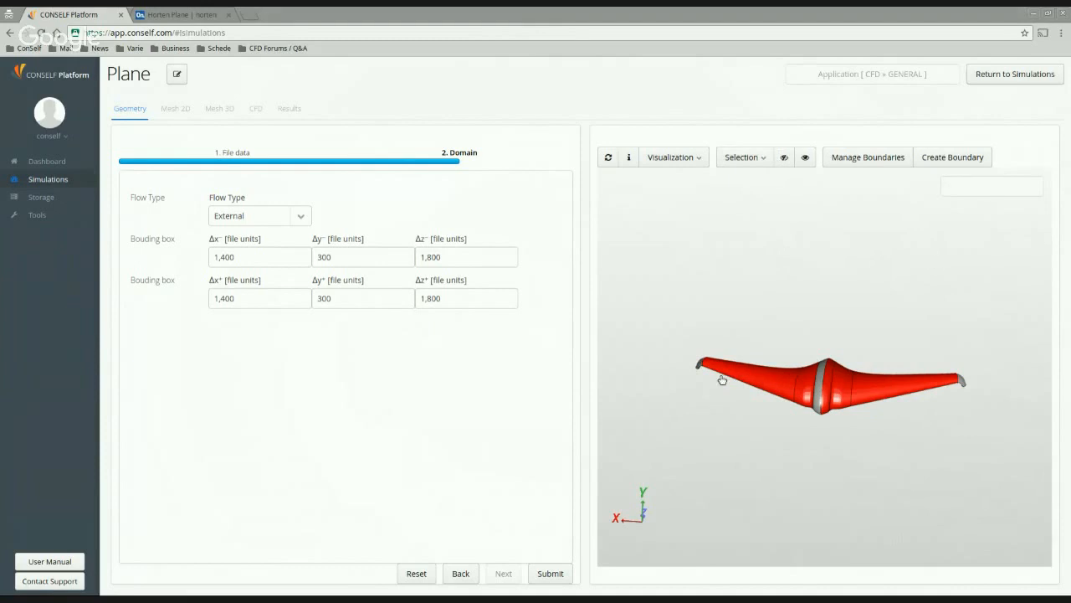
drag(792, 287, 749, 263)
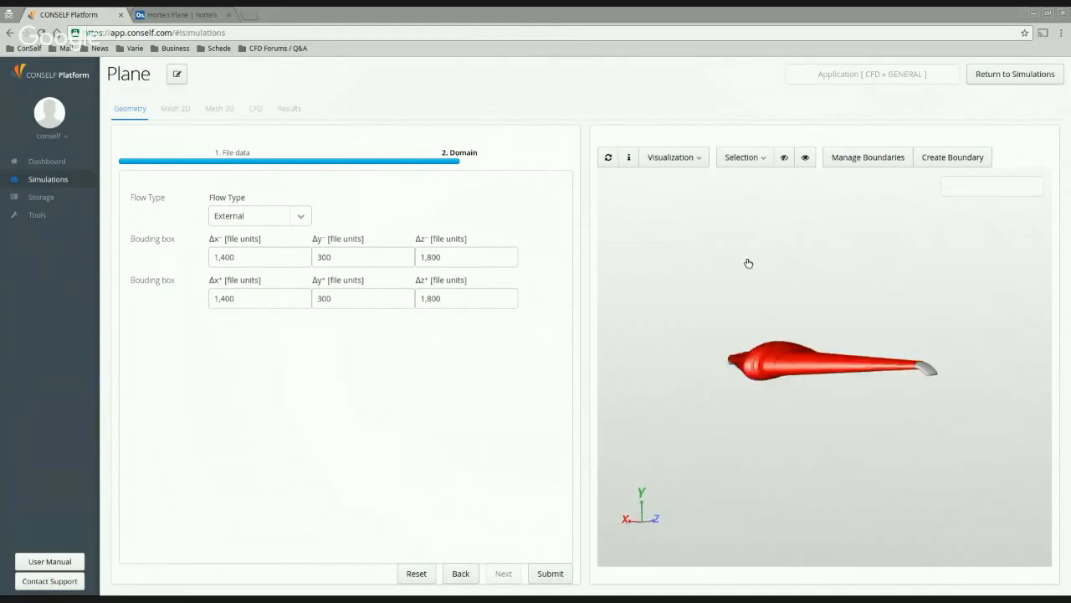
Select all faces of the plane and create a boundary named Wall from them
click(752, 161)
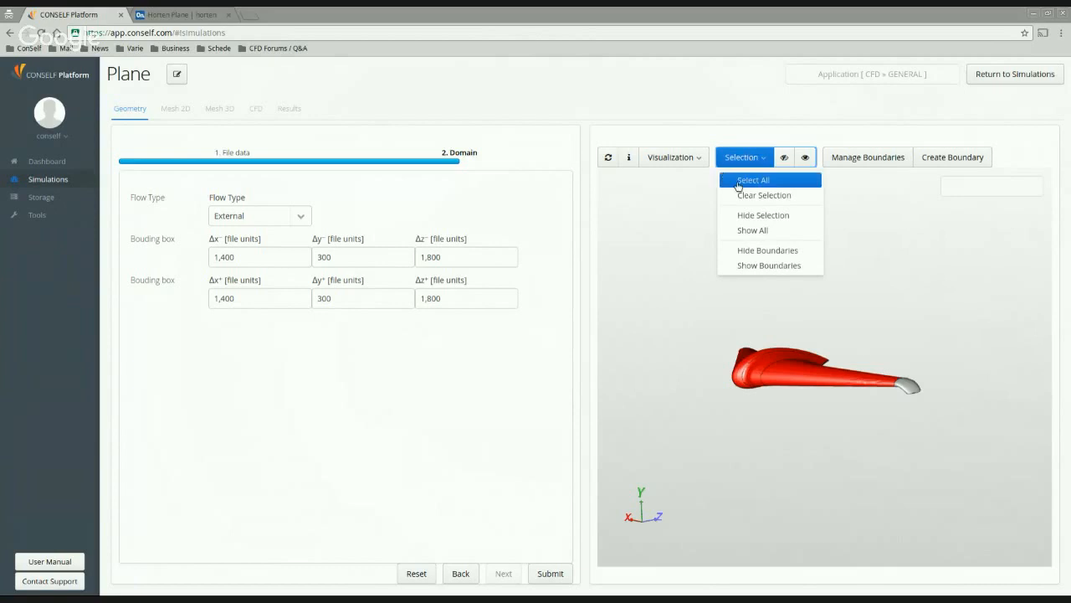
click(738, 181)
drag(742, 289, 768, 290)
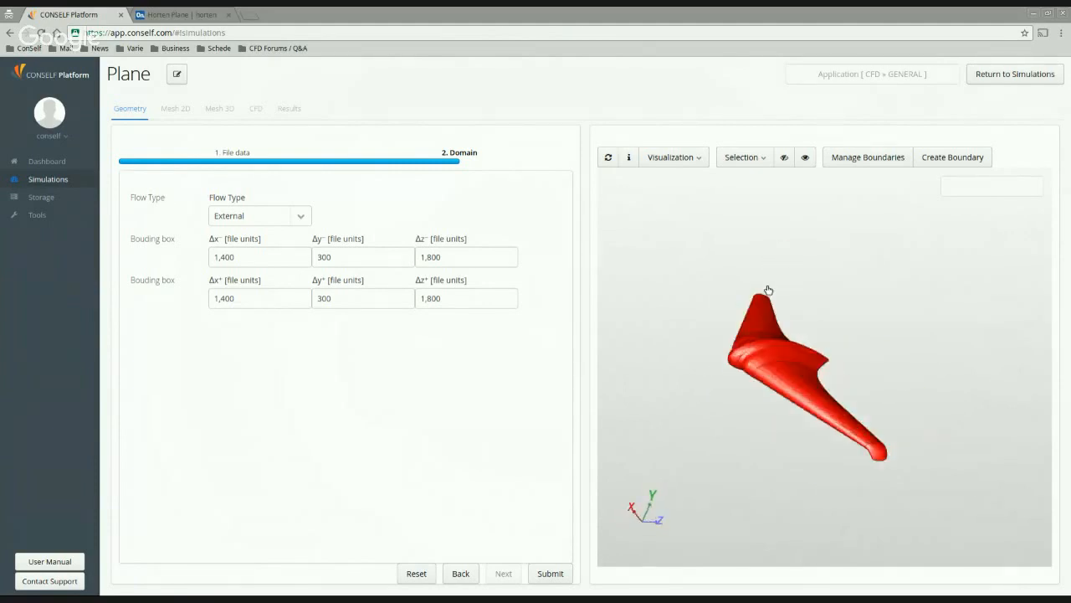
click(954, 157)
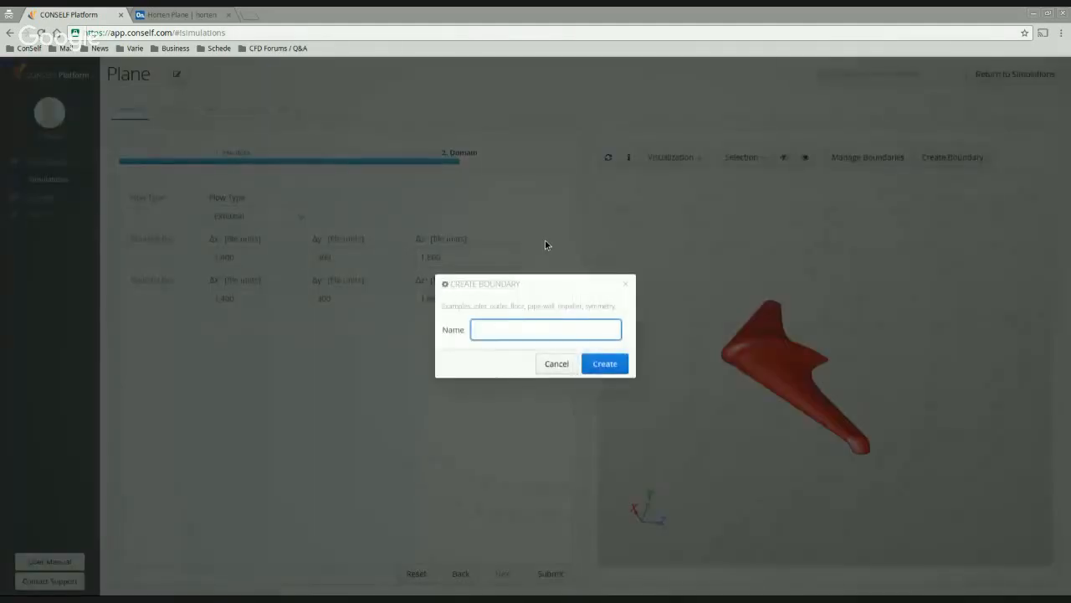
text(Wall)
click(614, 368)
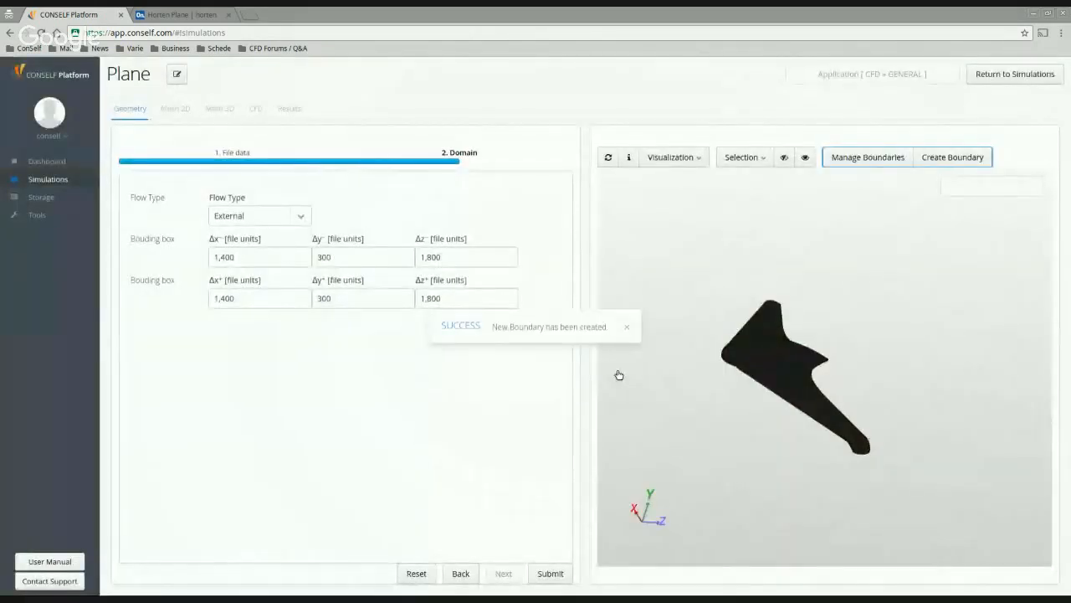
Delete the Wall boundary from the list of boundaries and close the list
click(866, 157)
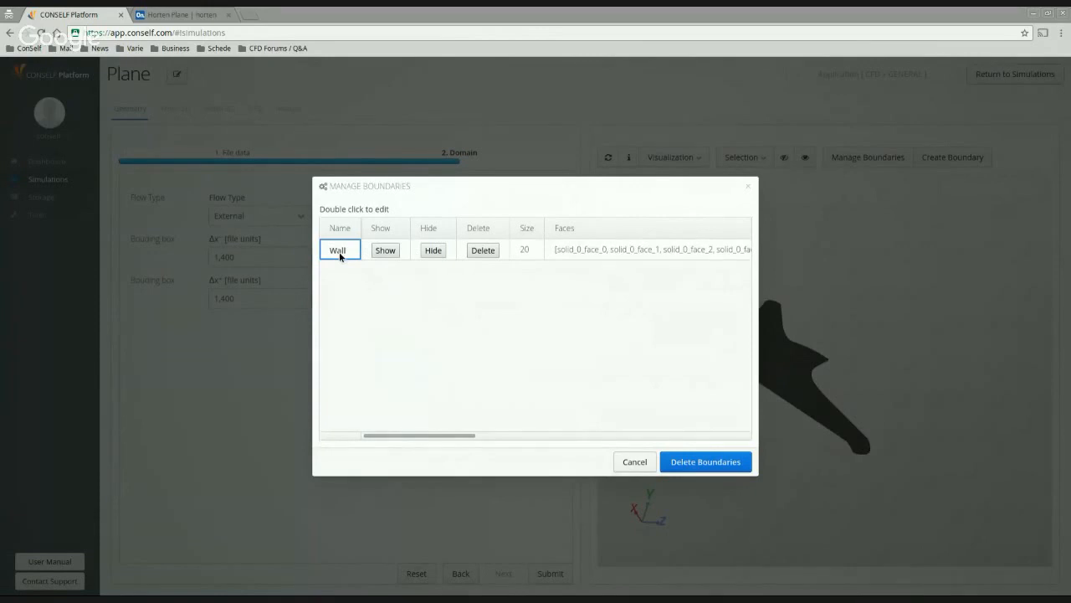
click(484, 249)
click(633, 461)
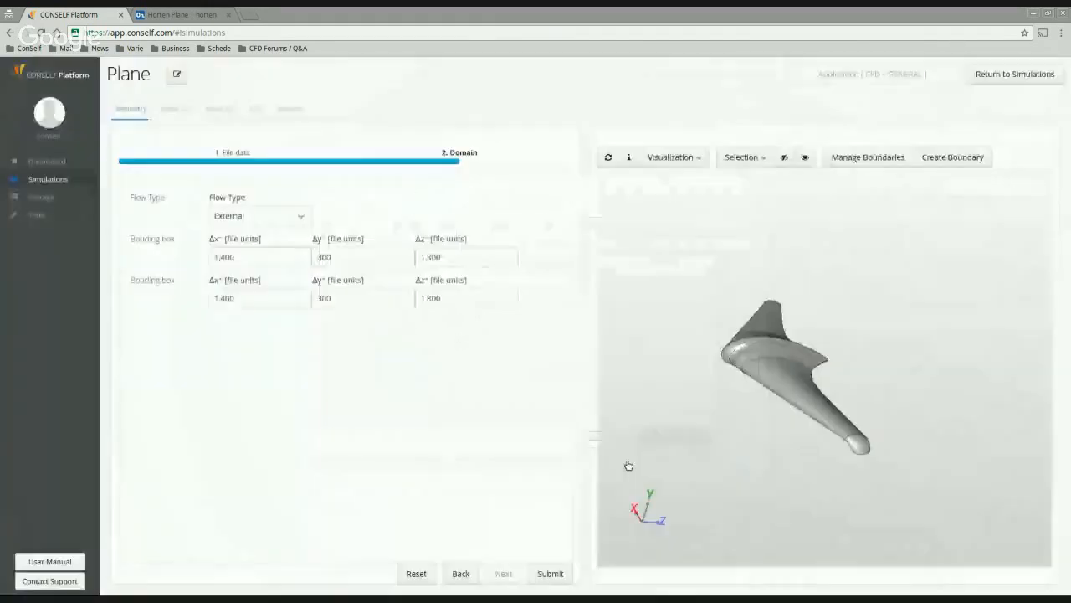
Select every face of the aircraft and group them into a boundary named Plane
click(744, 162)
click(739, 181)
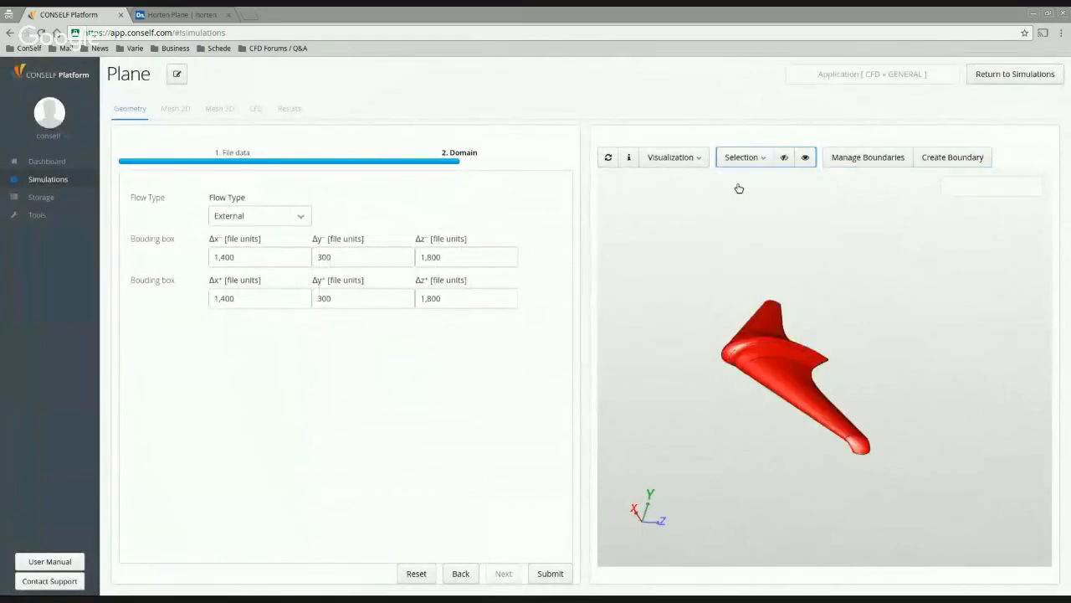
drag(796, 313, 803, 339)
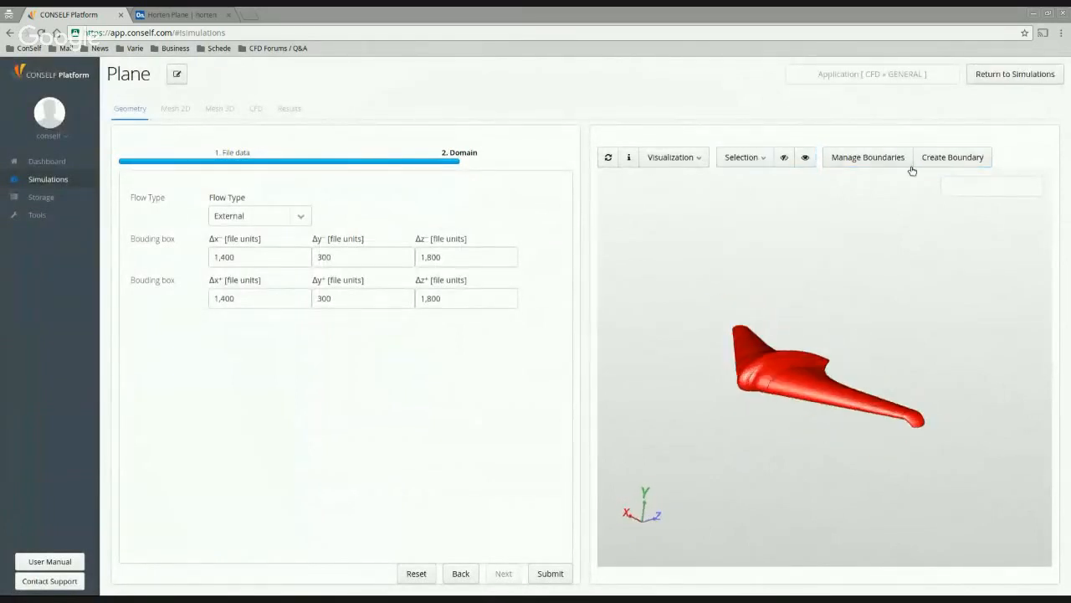
click(942, 158)
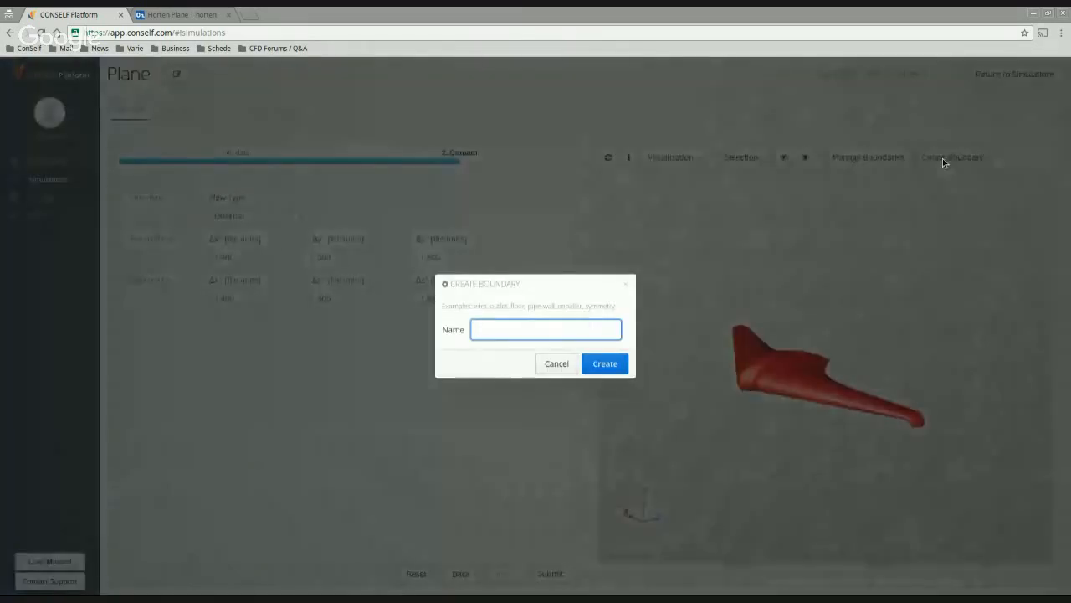
text(Plane)
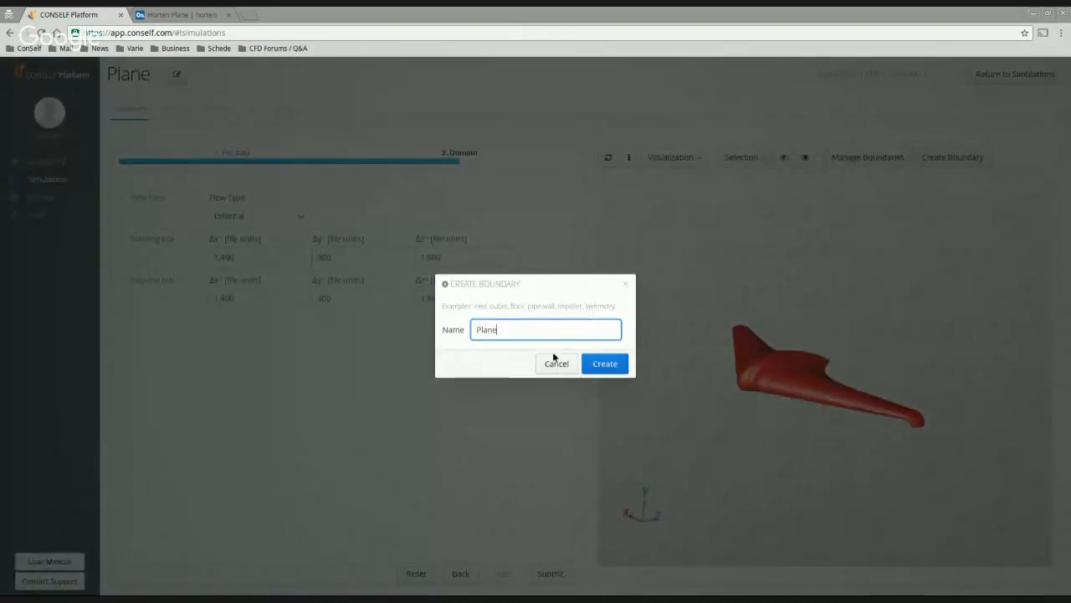
click(605, 365)
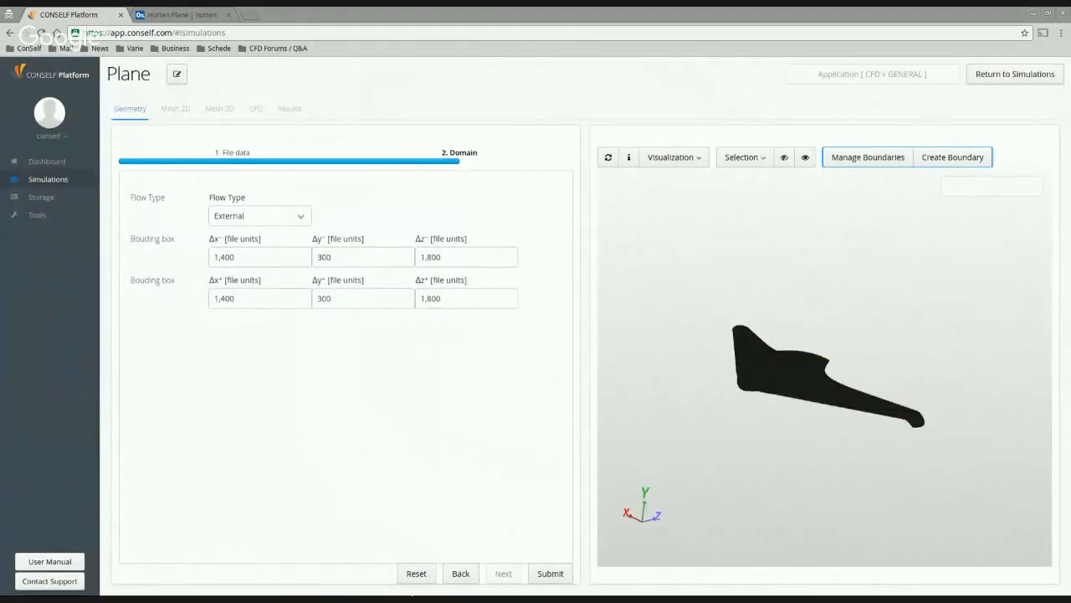
Submit the geometry step with its external domain settings and confirm the submission
click(568, 575)
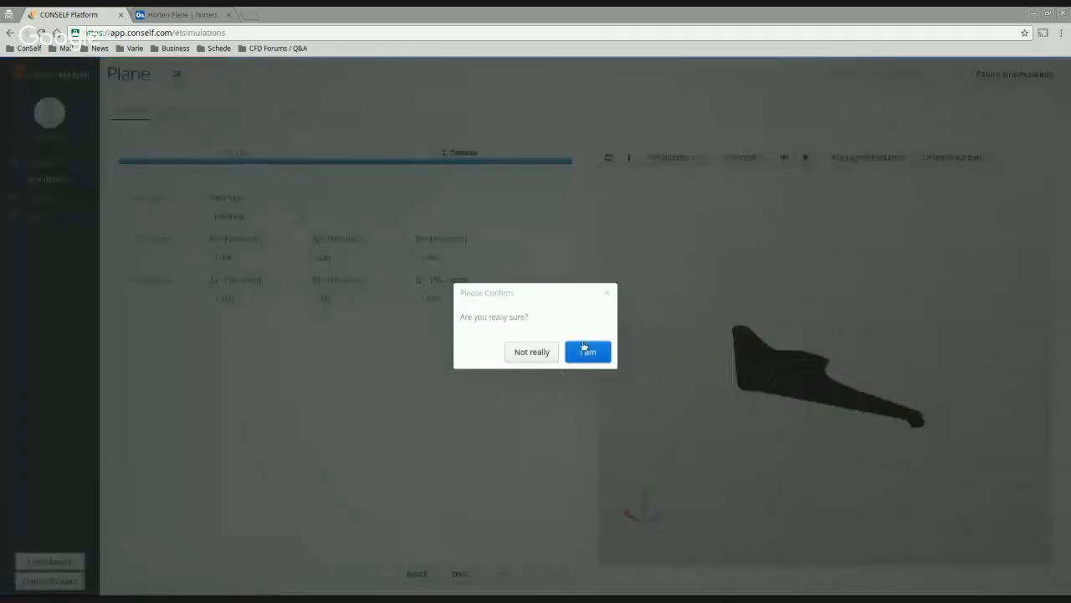
click(584, 348)
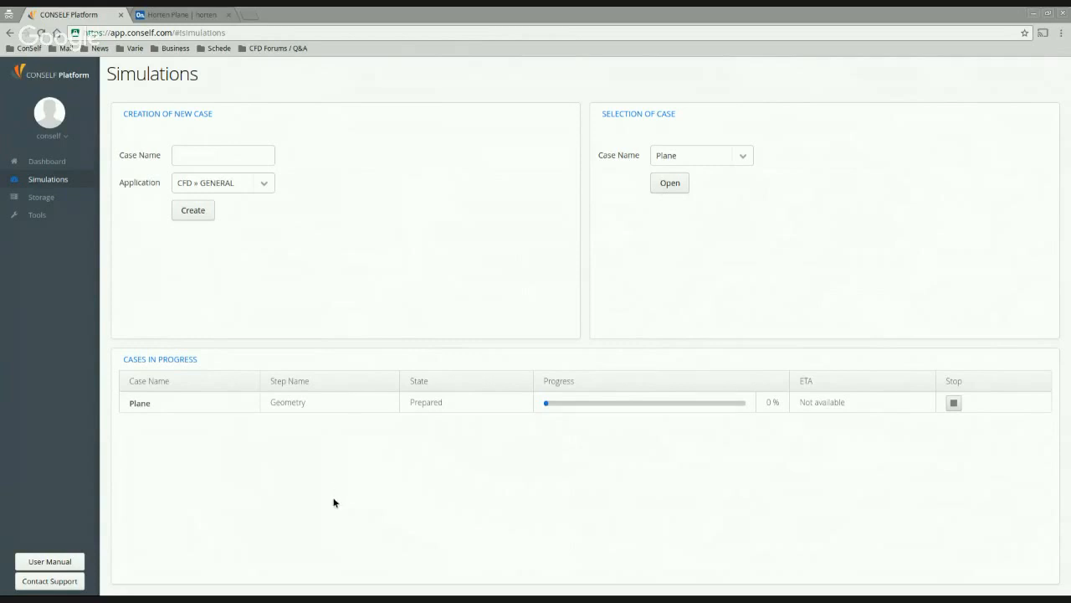
Open the Plane case and load the completed geometry as the starting step for the 2D mesh
click(669, 190)
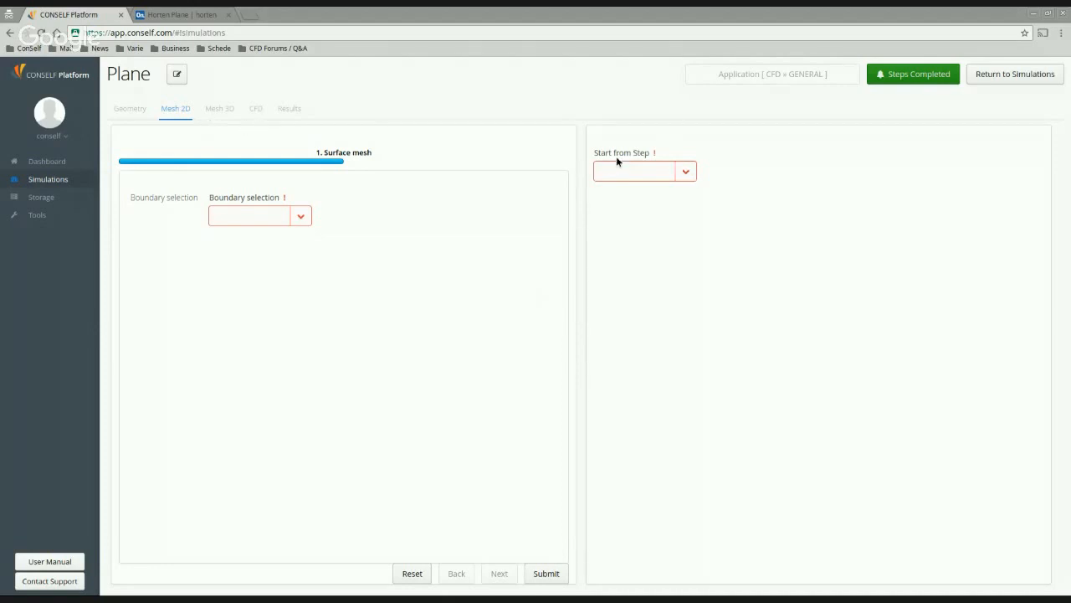
click(676, 171)
click(679, 197)
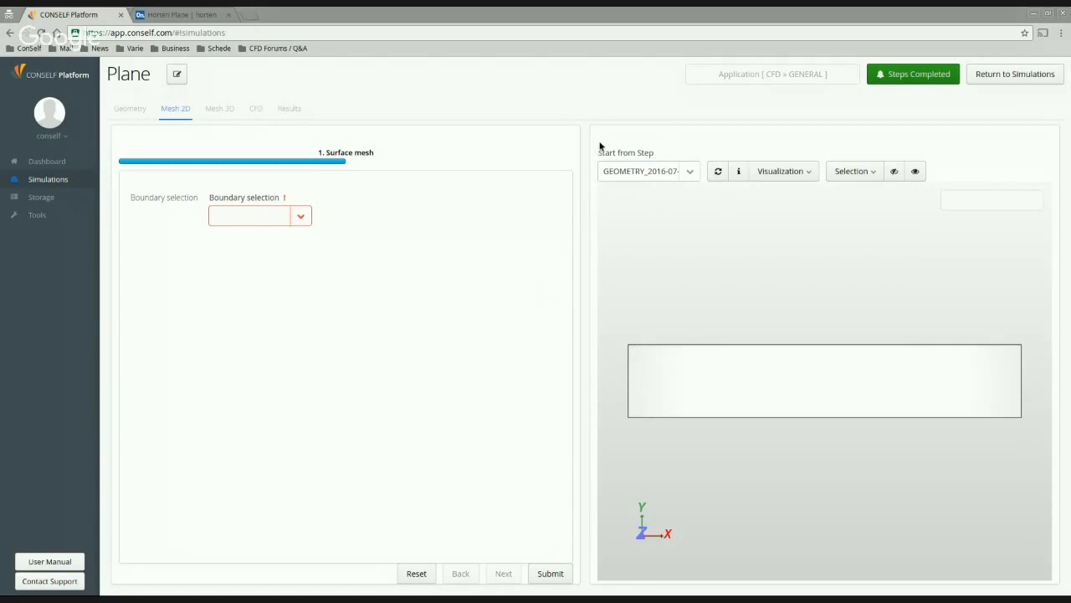
Select the visible outer faces of the bounding box and hide them to expose the plane inside
drag(679, 330, 748, 369)
click(748, 471)
click(830, 510)
click(902, 507)
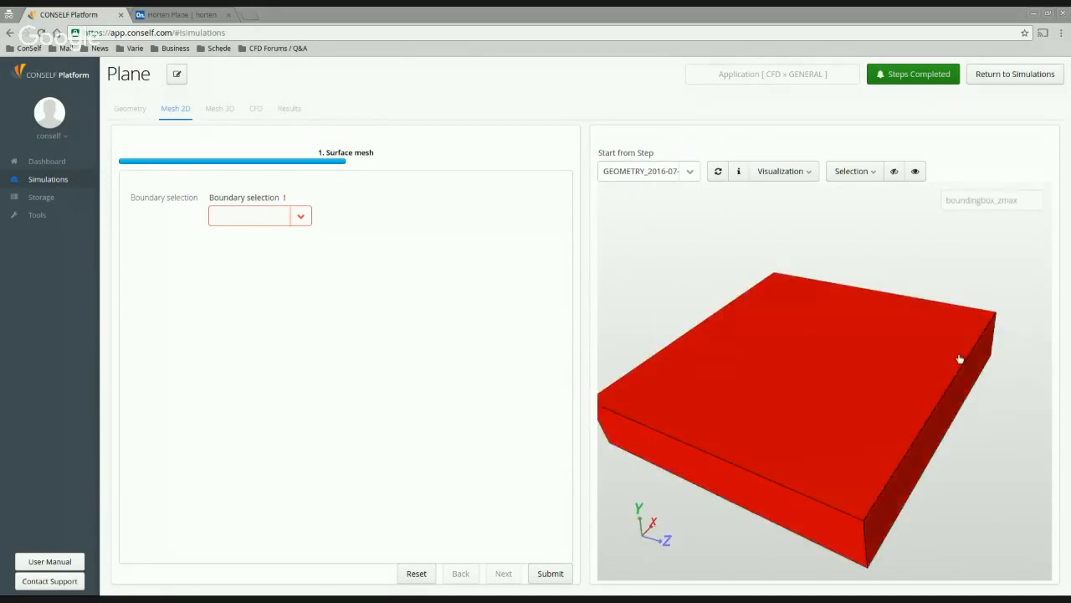
click(895, 173)
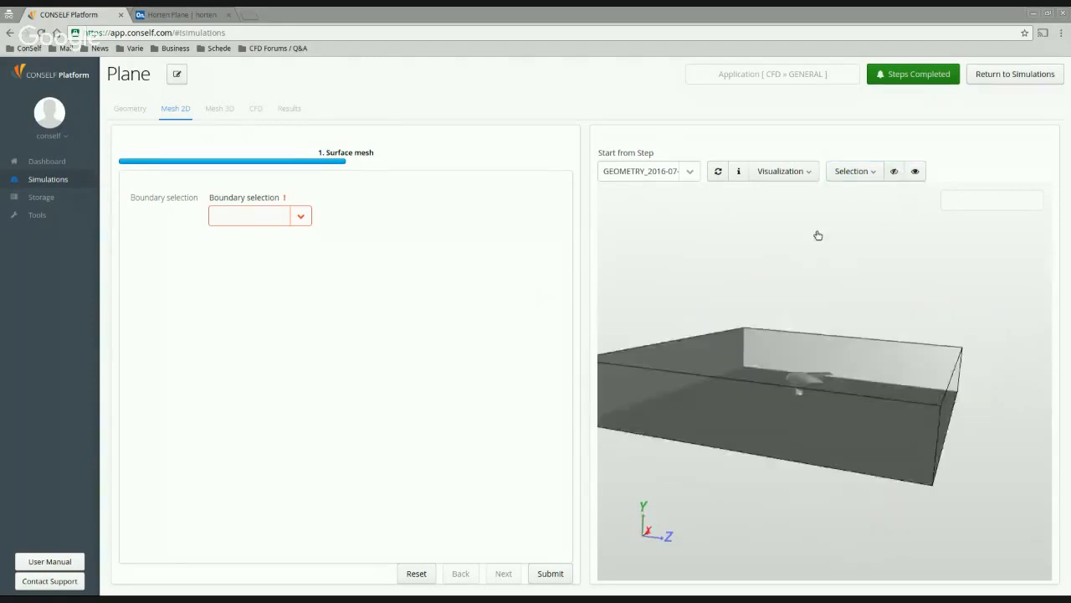
Choose Plane as the boundary to configure for the surface mesh
drag(819, 235, 706, 286)
drag(758, 283, 708, 287)
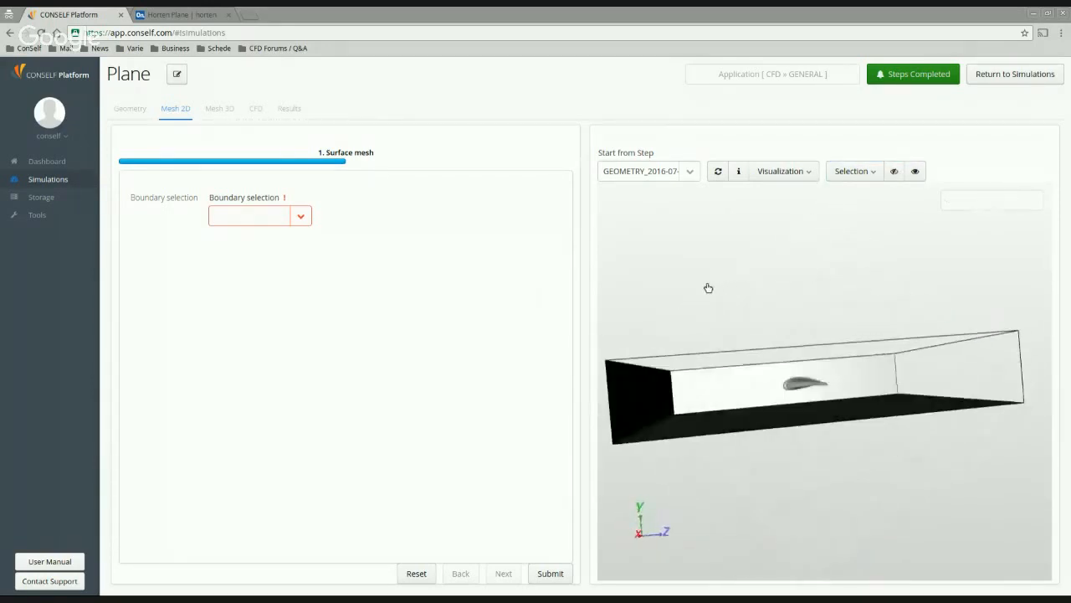
drag(752, 408, 602, 385)
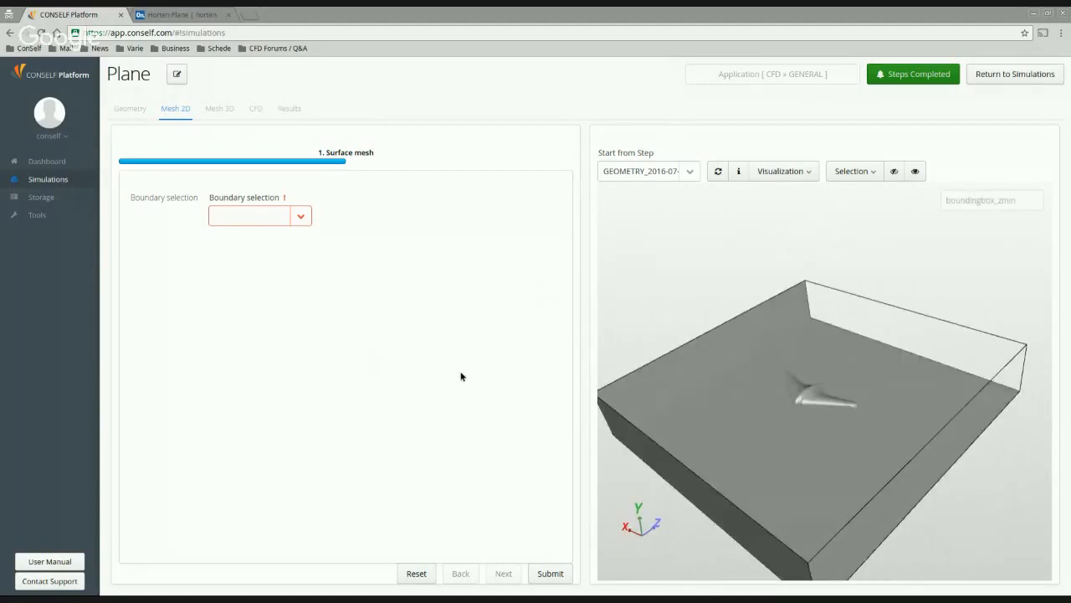
drag(779, 372, 754, 357)
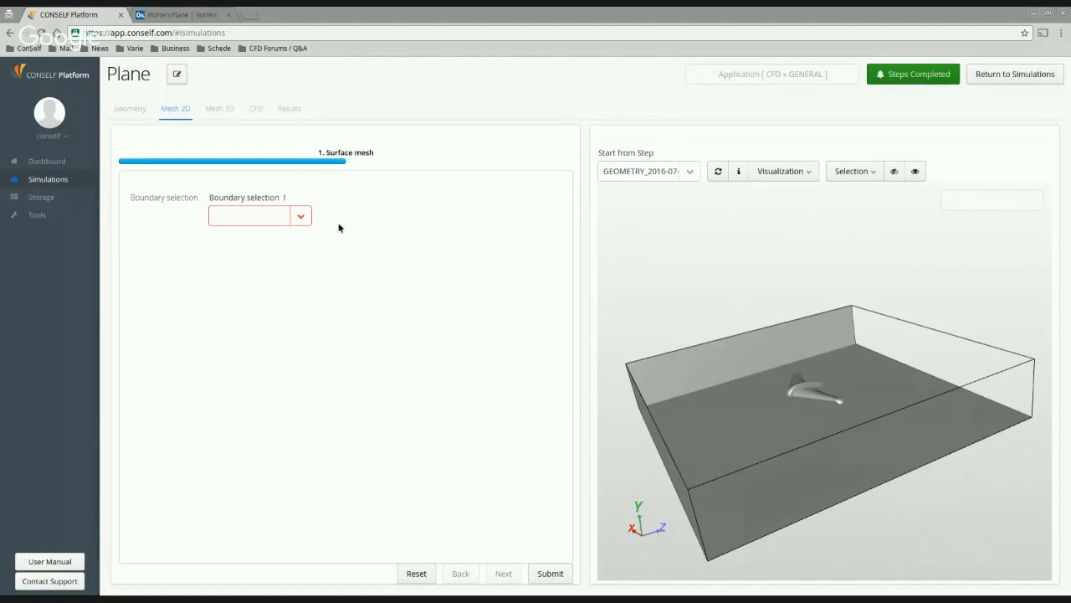
click(302, 217)
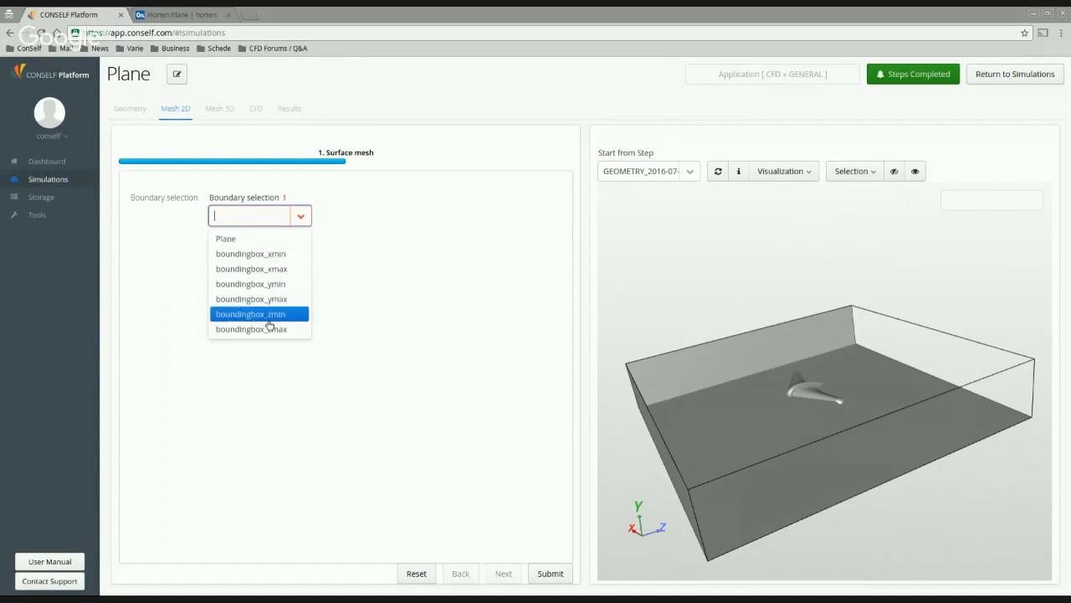
click(238, 241)
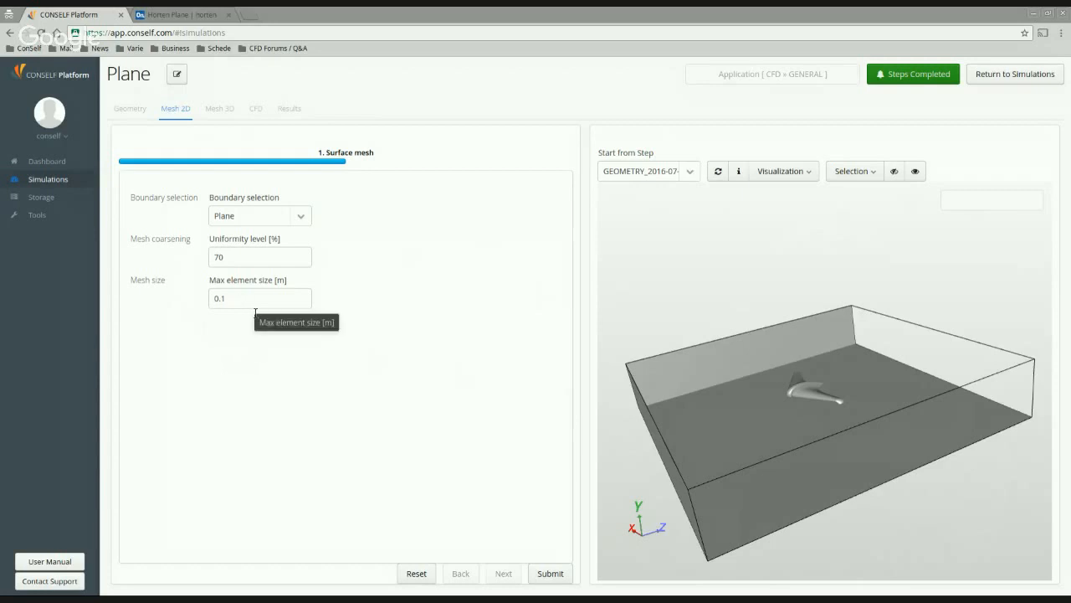
Set the maximum element size of the Plane boundary to 0.25 m
drag(732, 387, 746, 342)
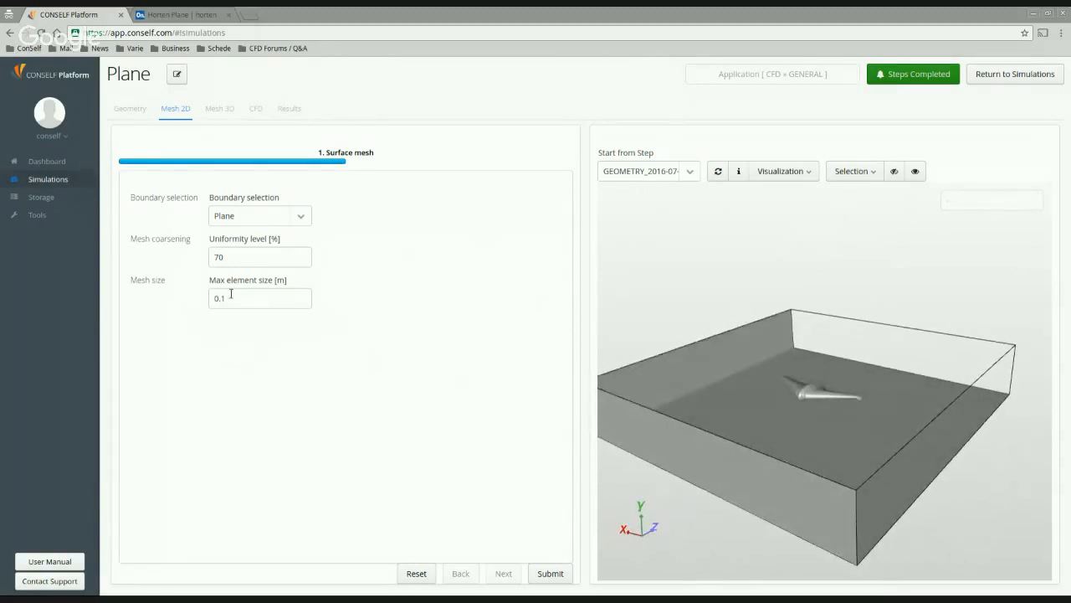
drag(226, 299, 199, 298)
click(283, 284)
triple_click(282, 281)
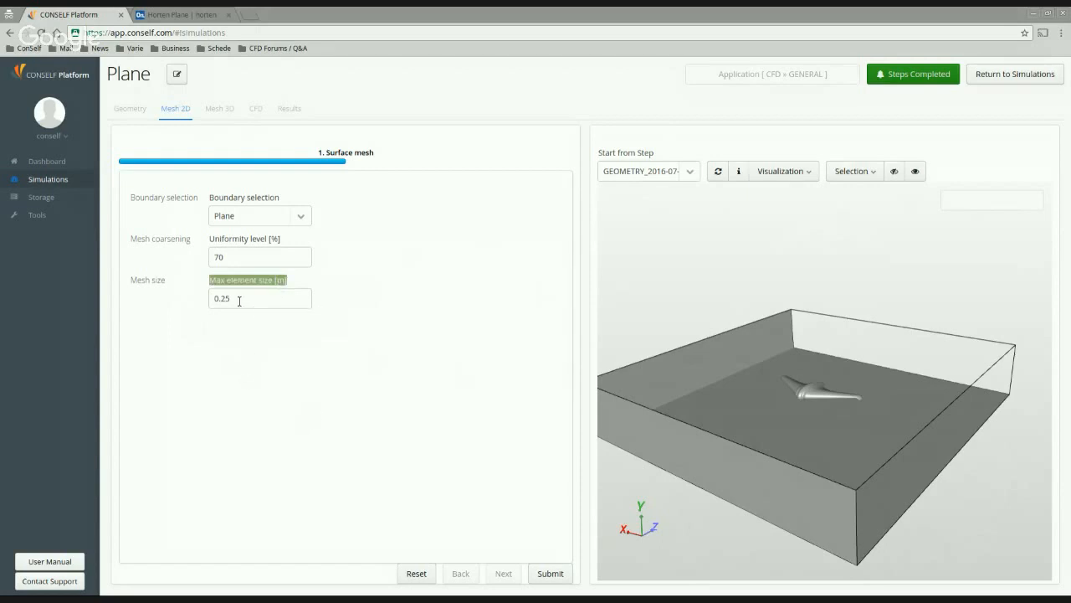
drag(223, 302, 237, 307)
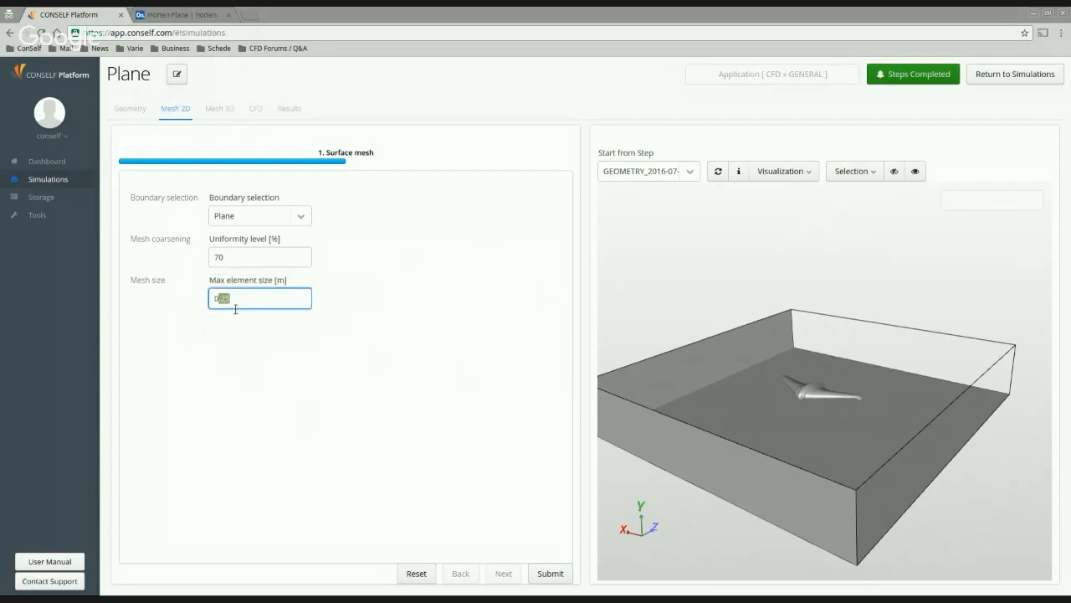
double_click(230, 307)
click(222, 307)
Set the maximum element size to 2 m for the boundingbox_xmin and boundingbox_xmax boundaries
click(298, 216)
click(268, 255)
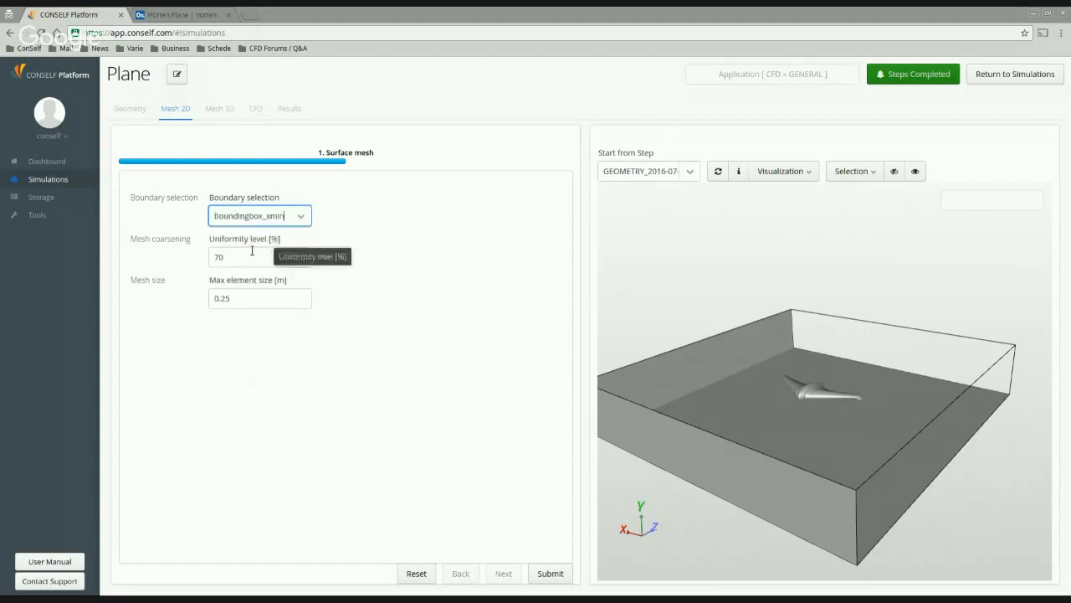
double_click(221, 298)
text(2)
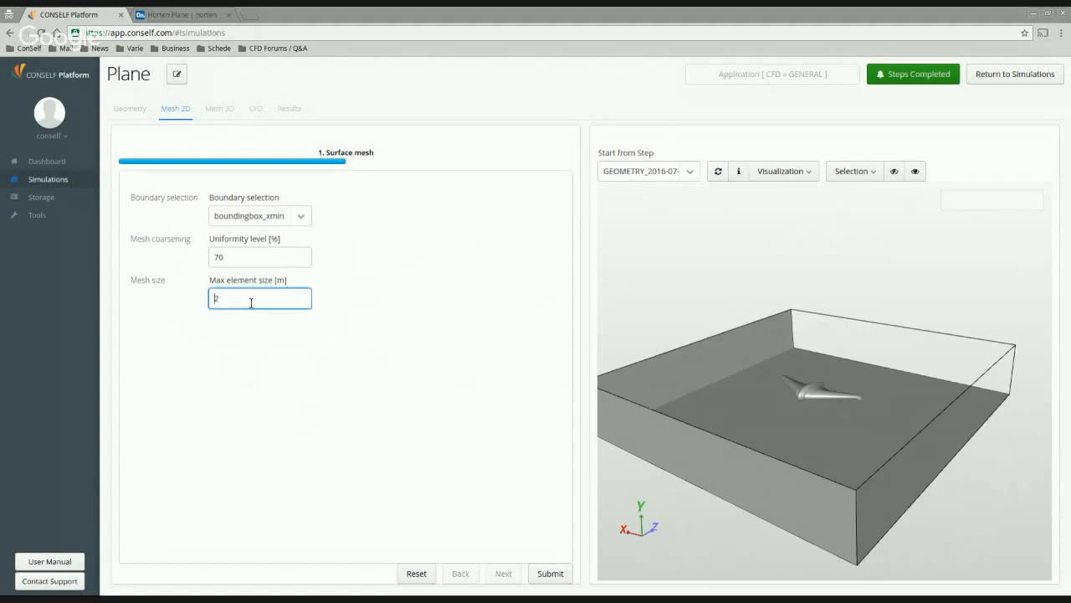
click(294, 216)
click(269, 266)
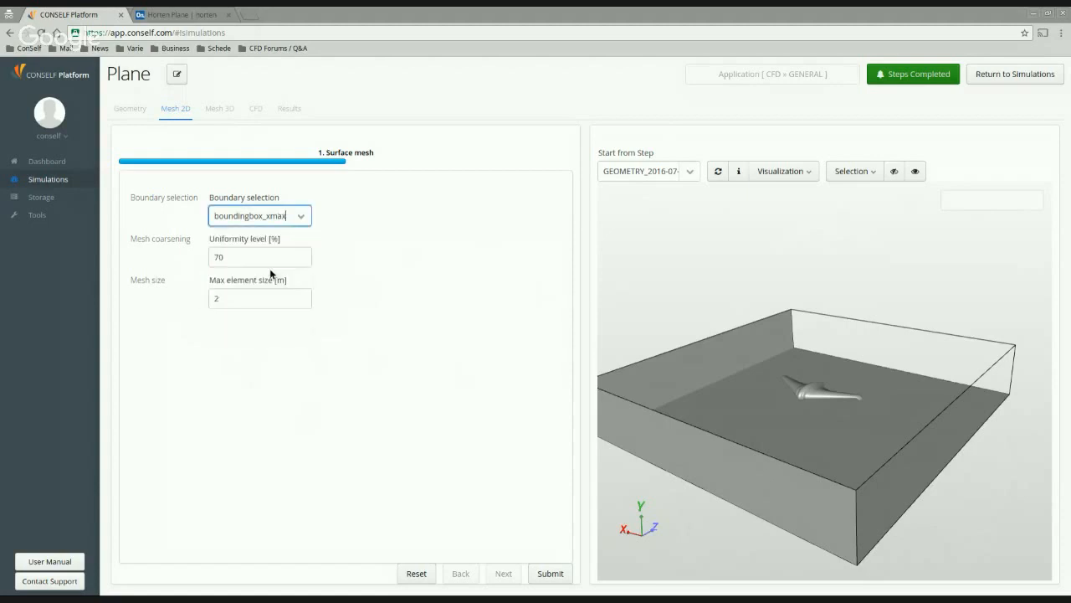
click(252, 298)
Give the boundingbox_ymin and boundingbox_ymax boundaries a maximum element size of 2 m
click(298, 218)
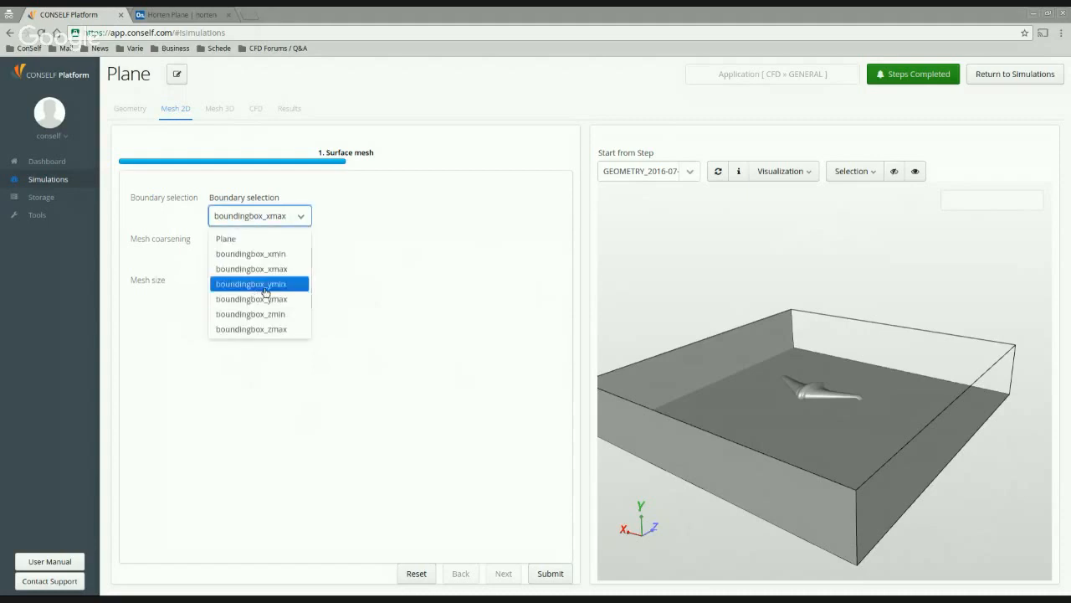
click(265, 285)
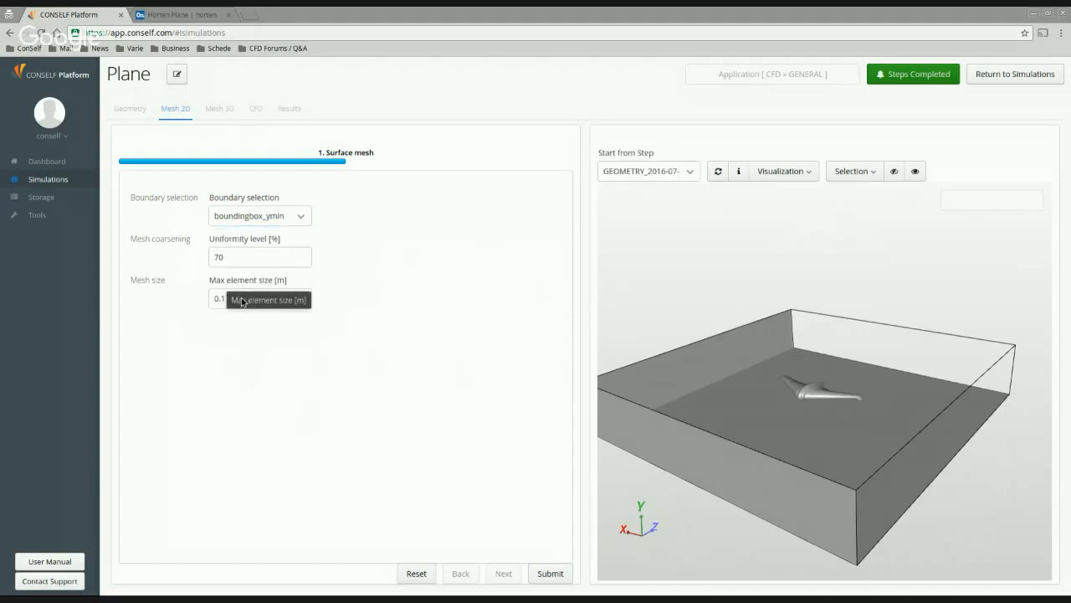
click(242, 300)
double_click(242, 300)
text(2)
click(300, 222)
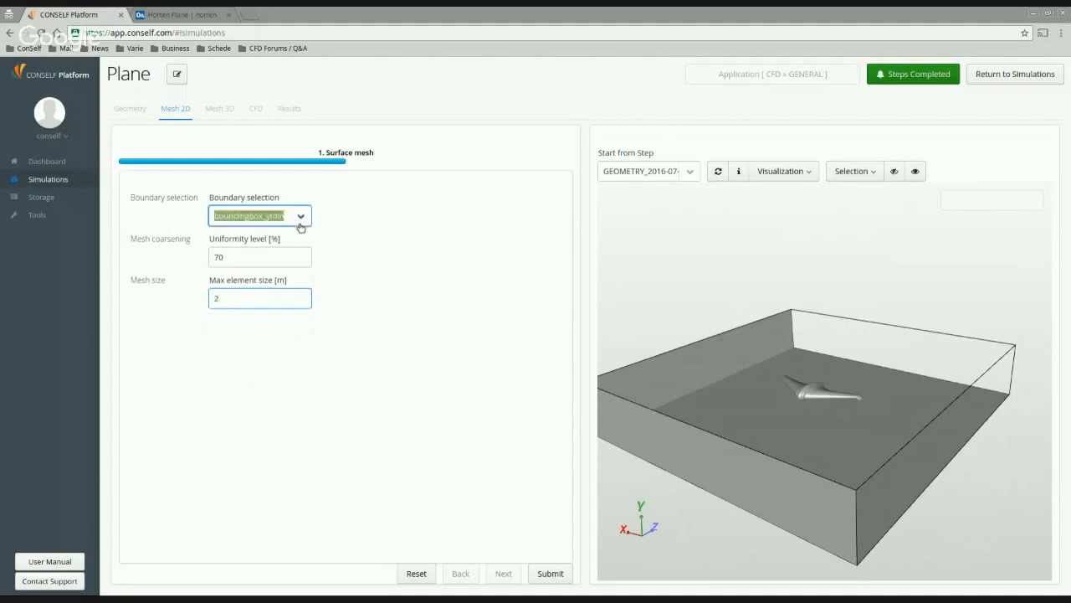
click(269, 303)
drag(239, 298, 182, 299)
text(2)
Set the maximum element size of boundingbox_zmin and boundingbox_zmax to 2 m
click(299, 219)
click(268, 327)
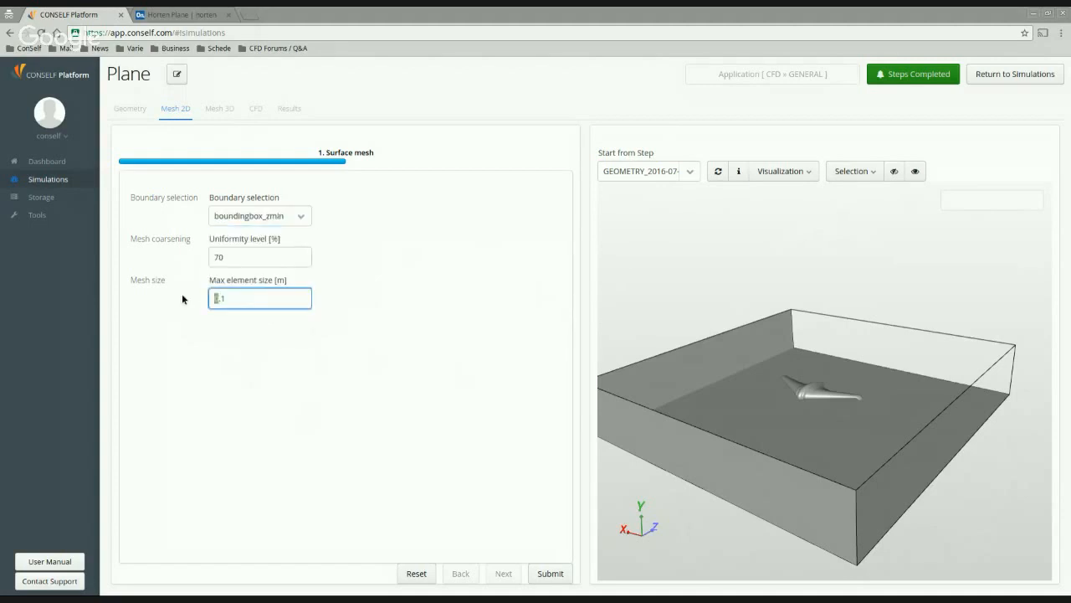
double_click(242, 298)
text(2)
click(300, 219)
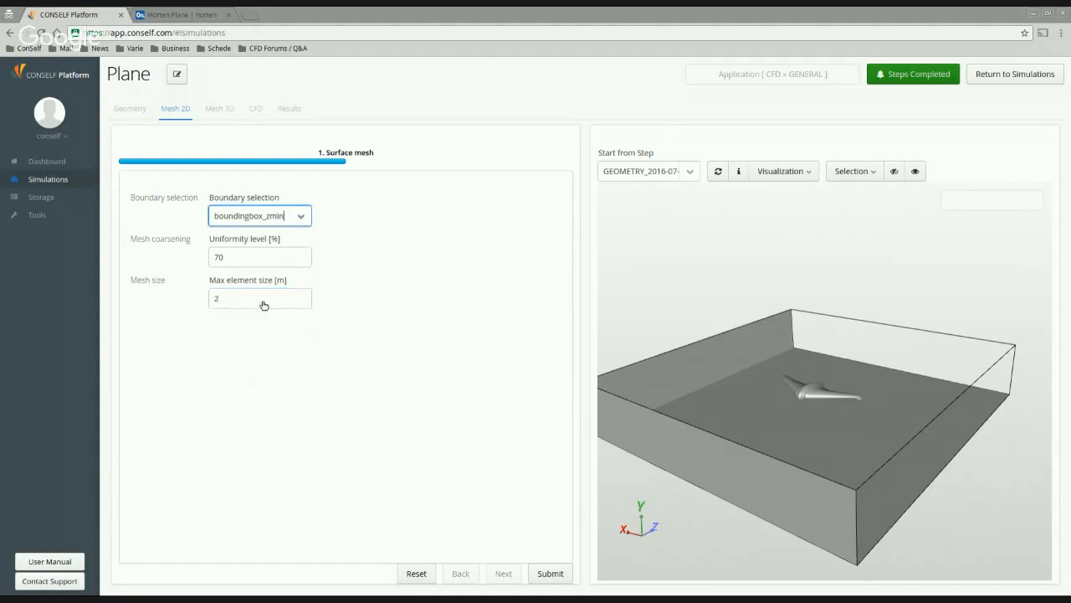
click(246, 331)
double_click(221, 300)
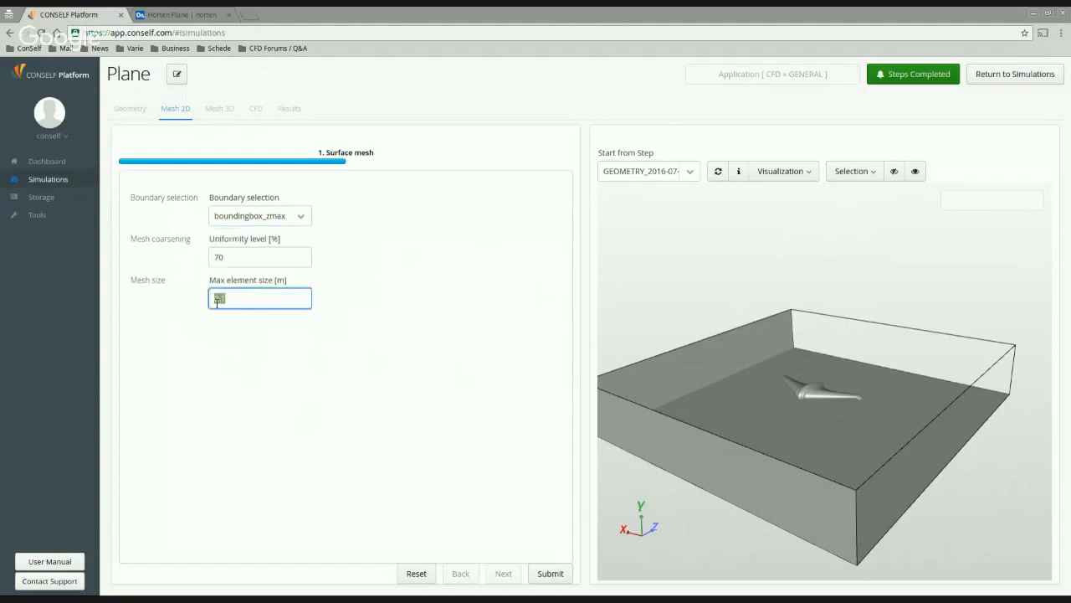
text(2)
click(283, 268)
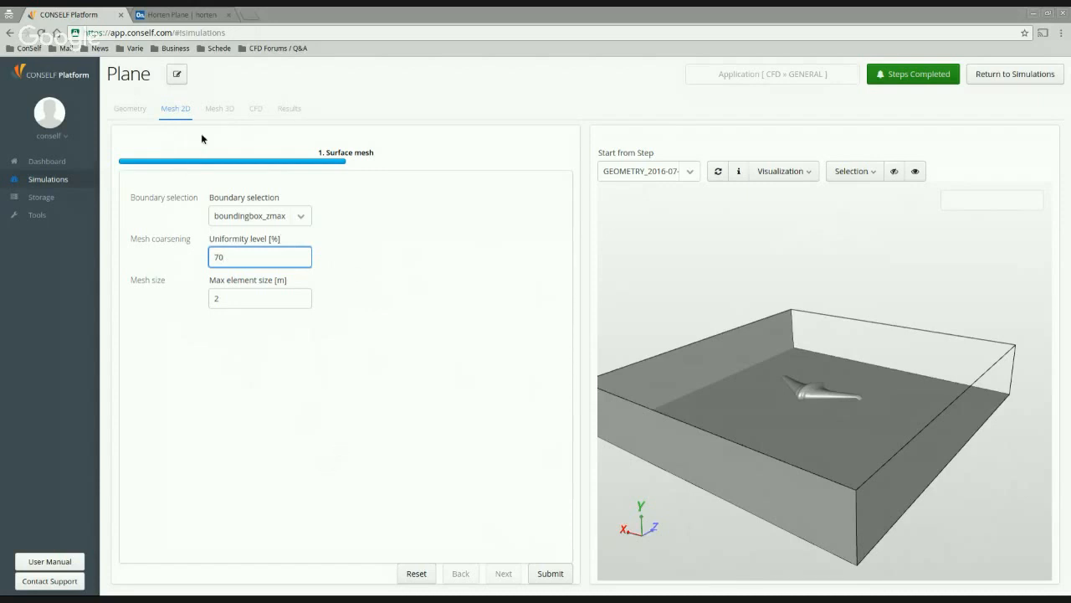
Return to the simulations overview and open the existing HortenPlane case
click(70, 183)
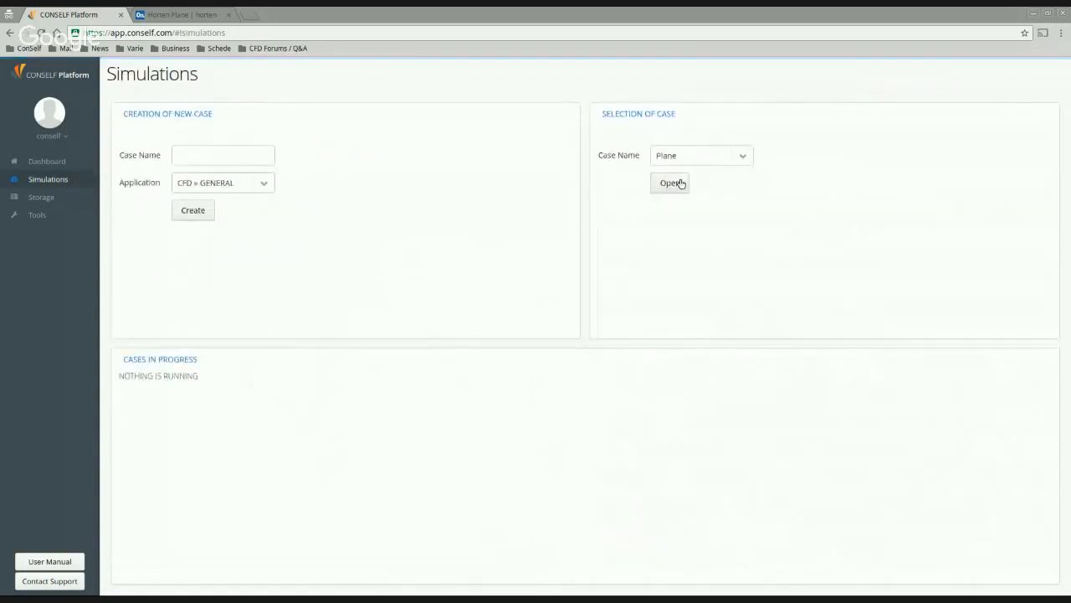
click(747, 158)
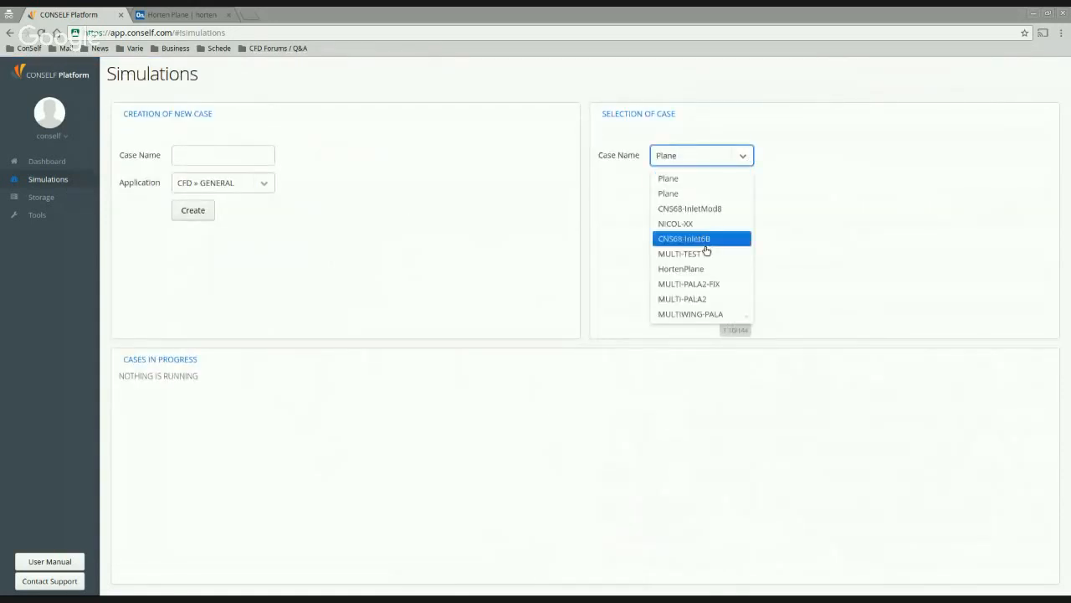
click(707, 269)
click(682, 183)
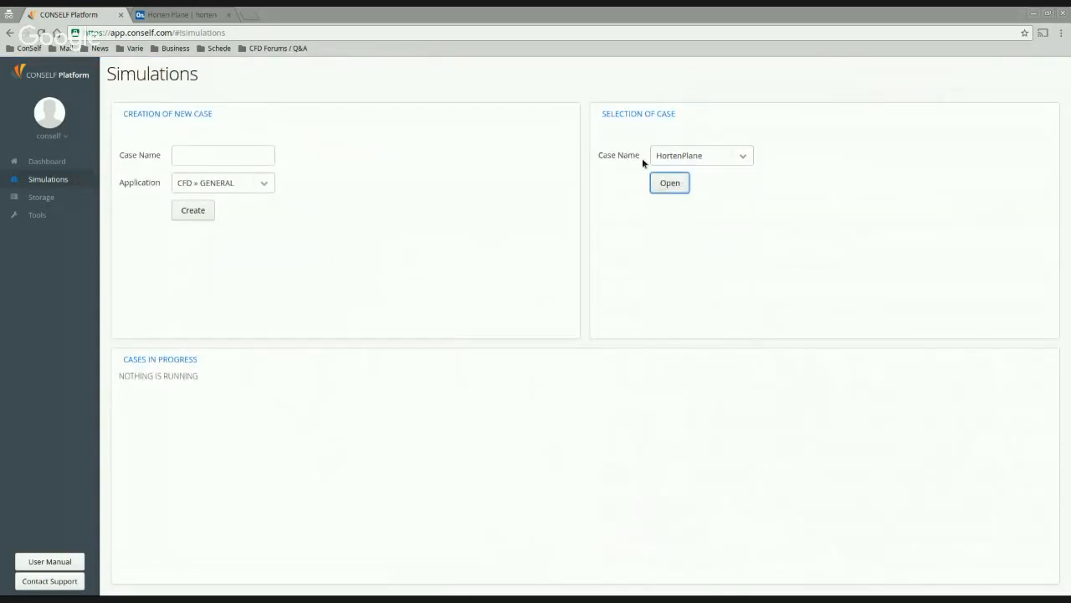
Go to the 3D mesh stage and load MESH2D_2016-07-11_22:30 as its starting step
click(179, 114)
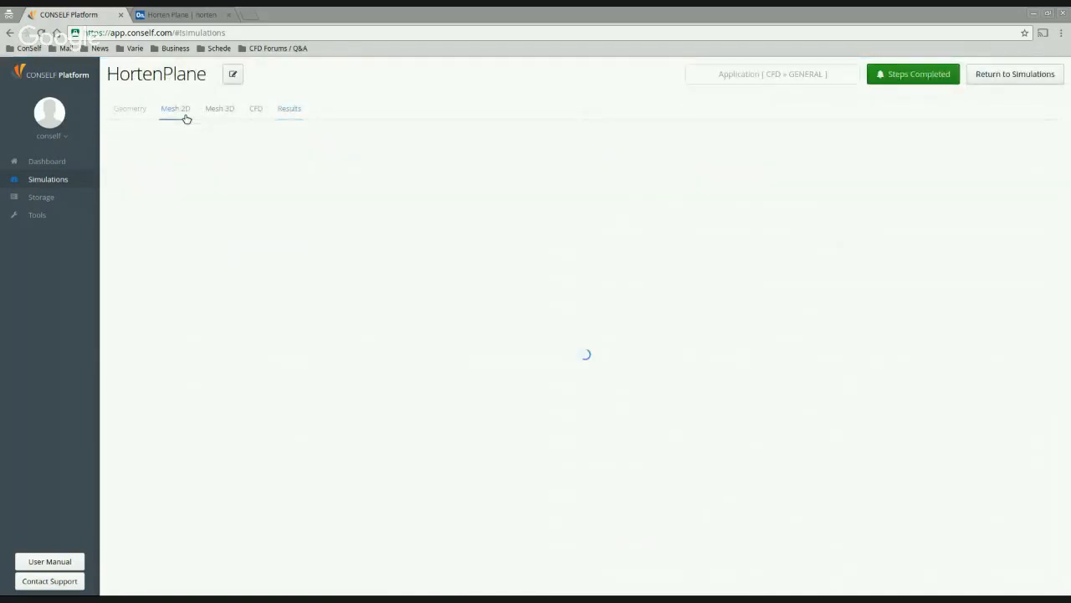
click(226, 112)
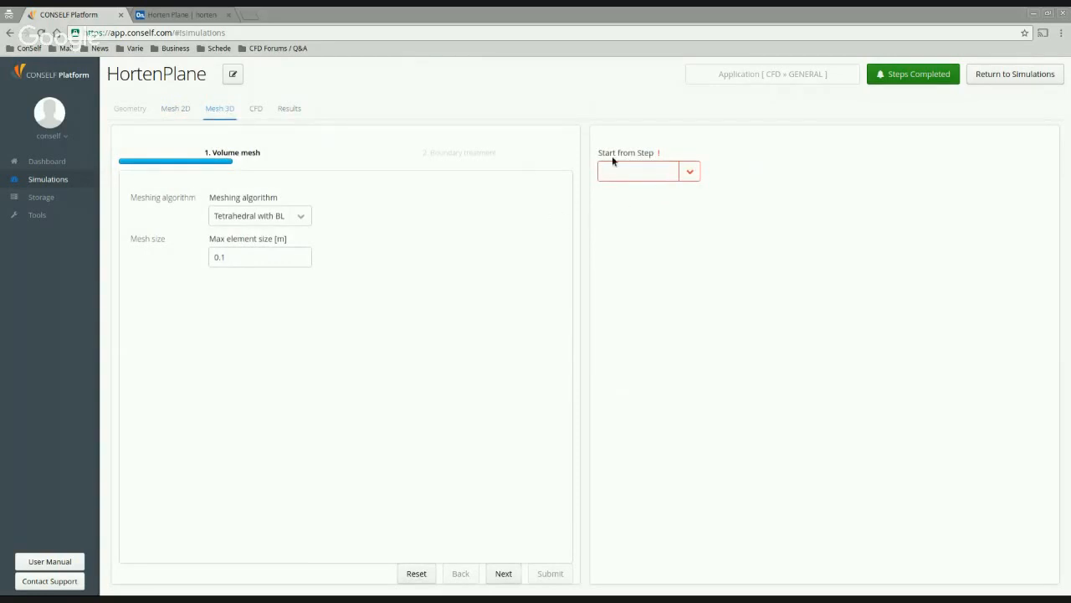
click(690, 171)
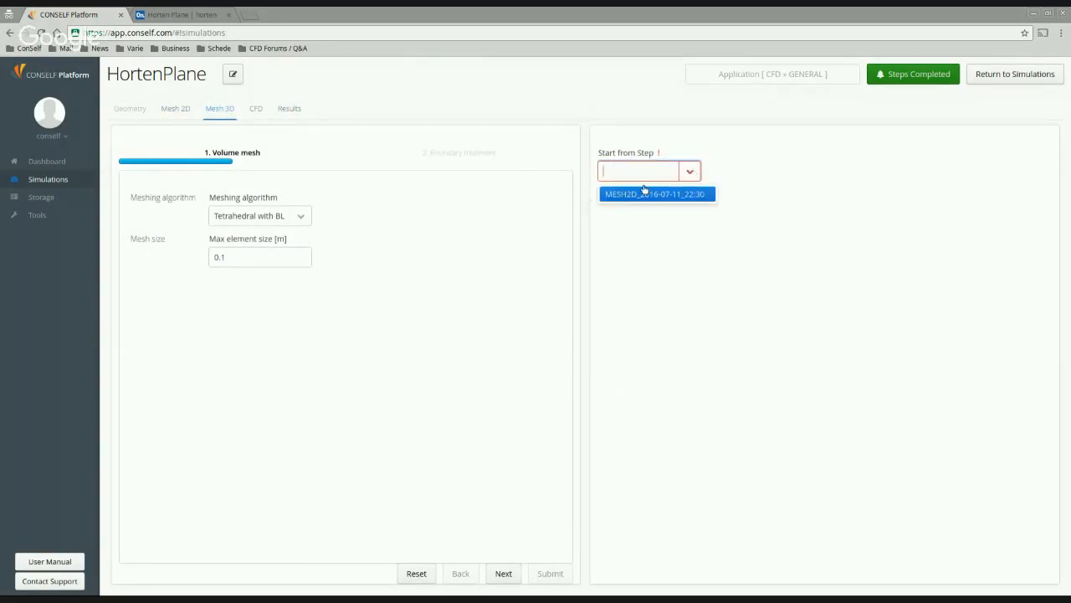
click(628, 197)
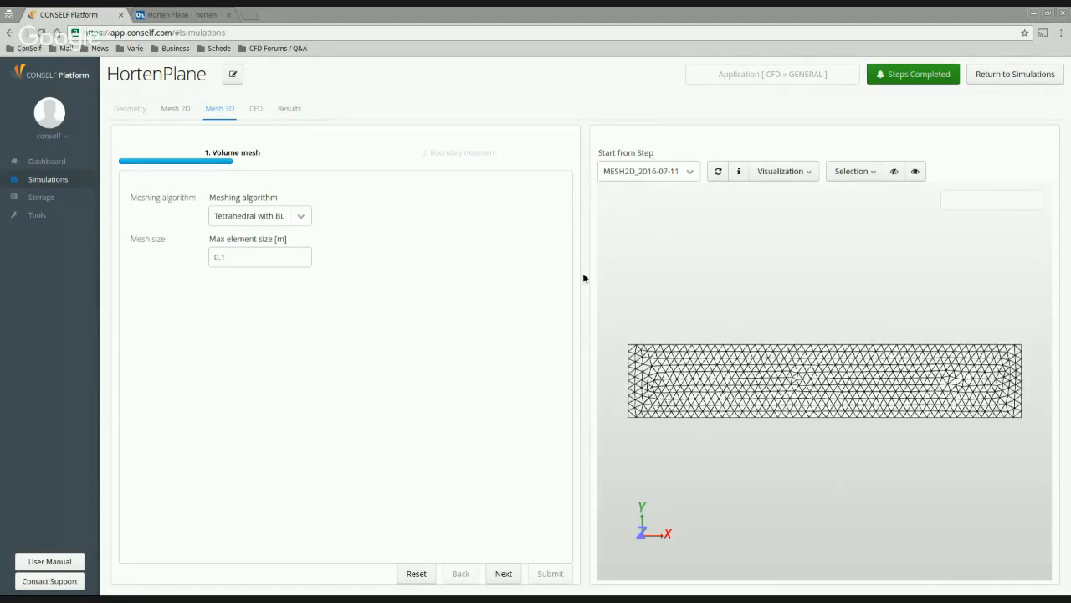
click(691, 171)
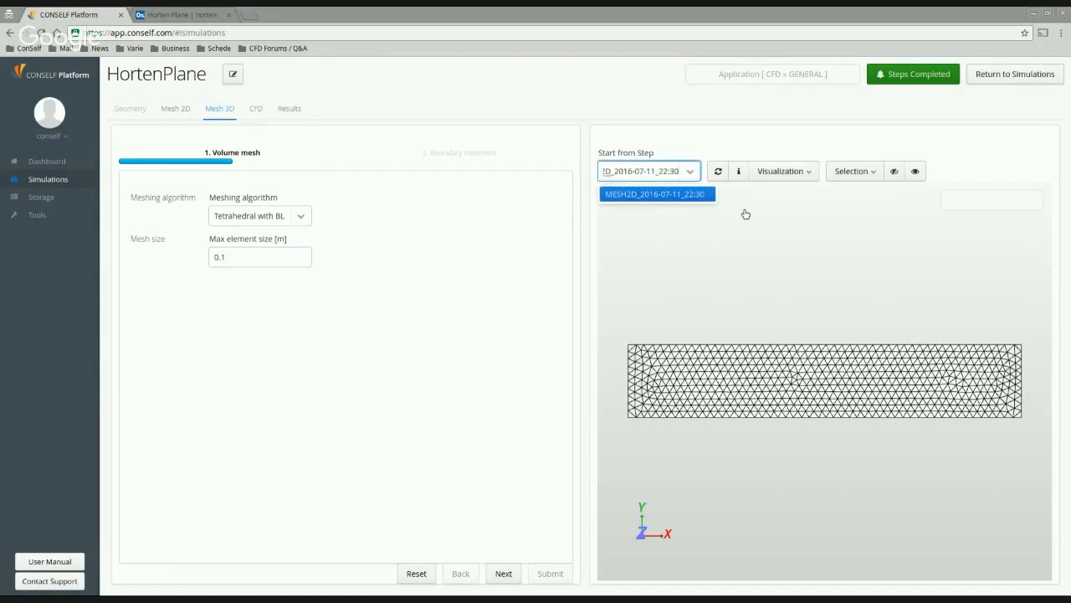
click(675, 142)
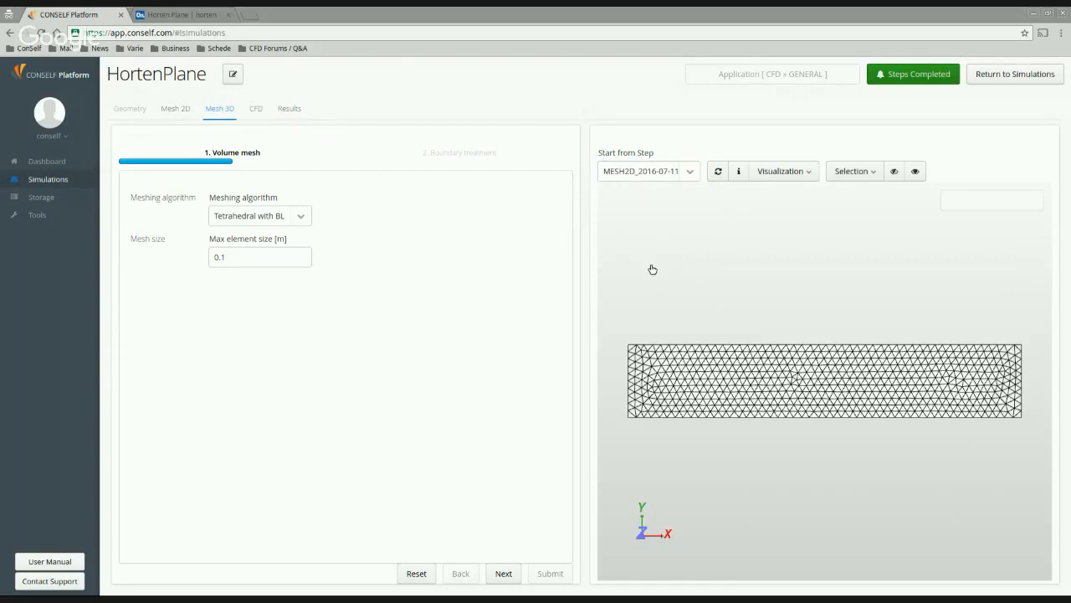
Select the outer faces of the meshed bounding box and hide them to expose the plane
drag(653, 269, 786, 443)
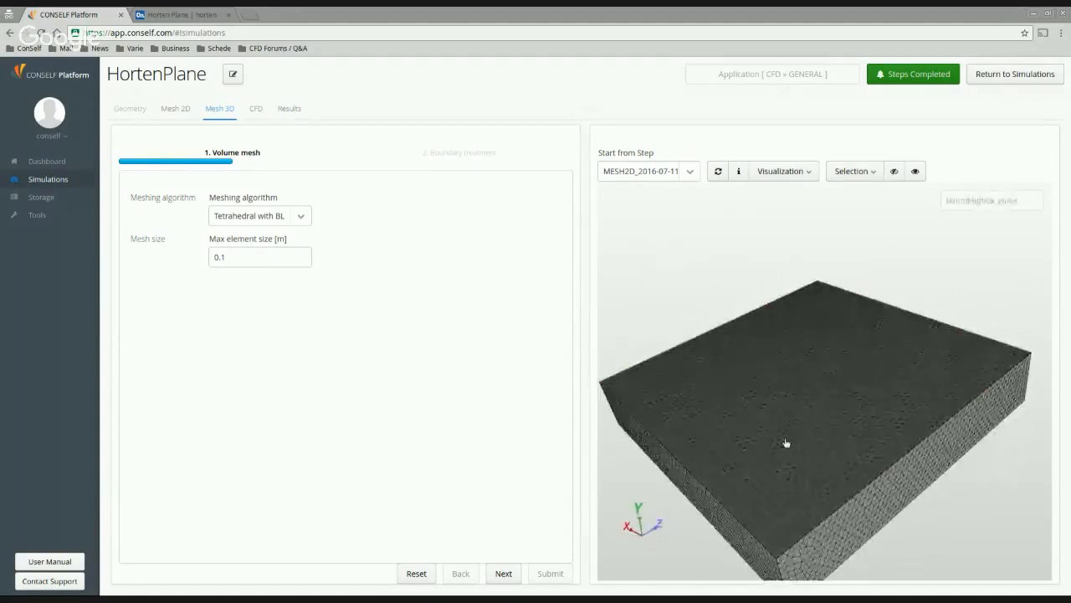
click(786, 443)
click(837, 544)
click(744, 543)
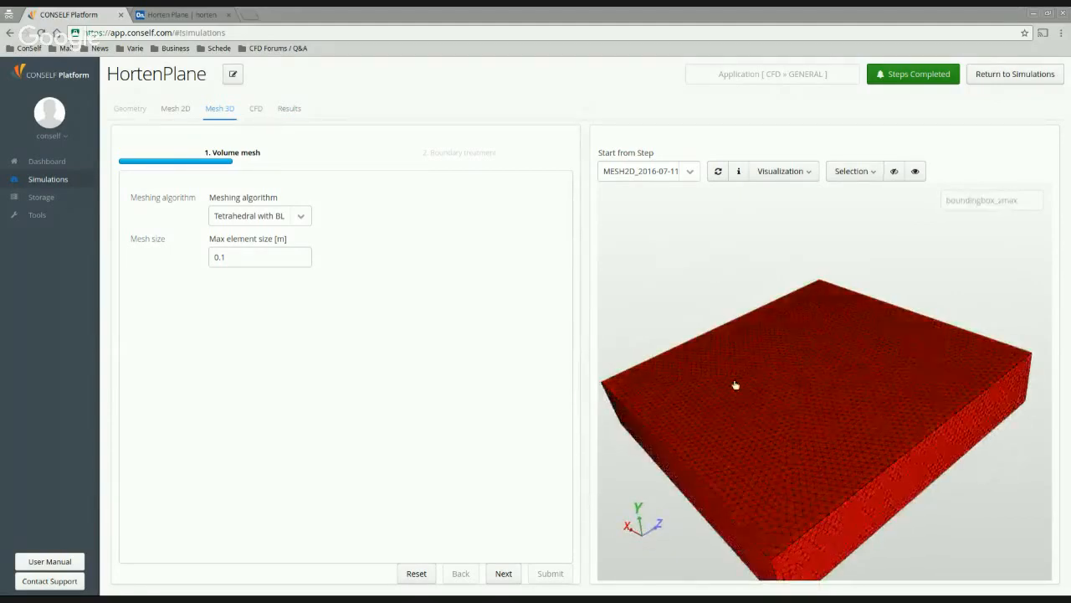
drag(806, 421, 803, 352)
drag(783, 396, 802, 372)
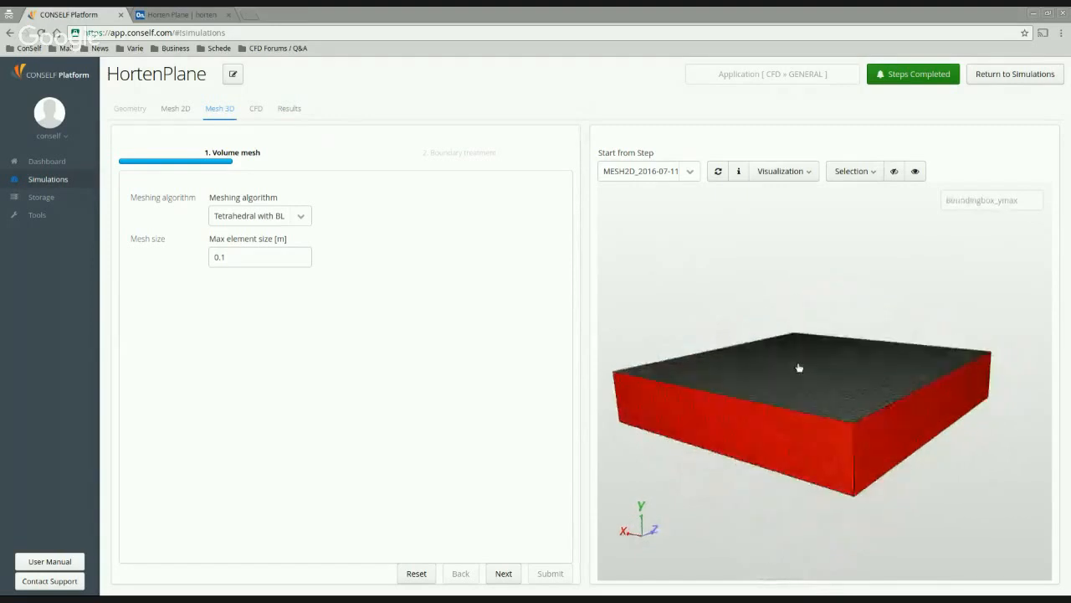
drag(733, 309, 729, 330)
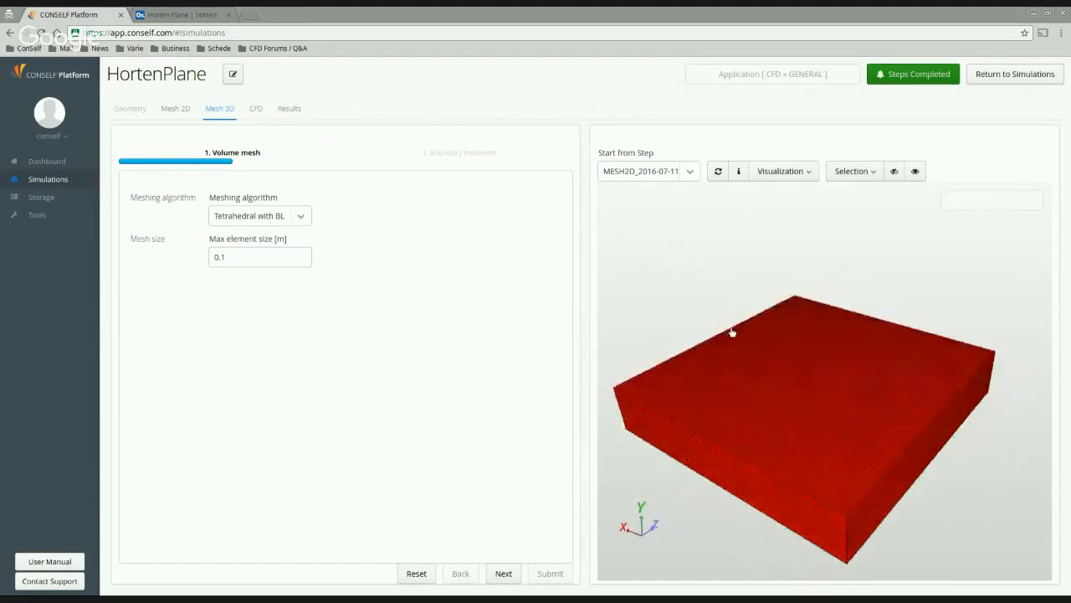
click(896, 172)
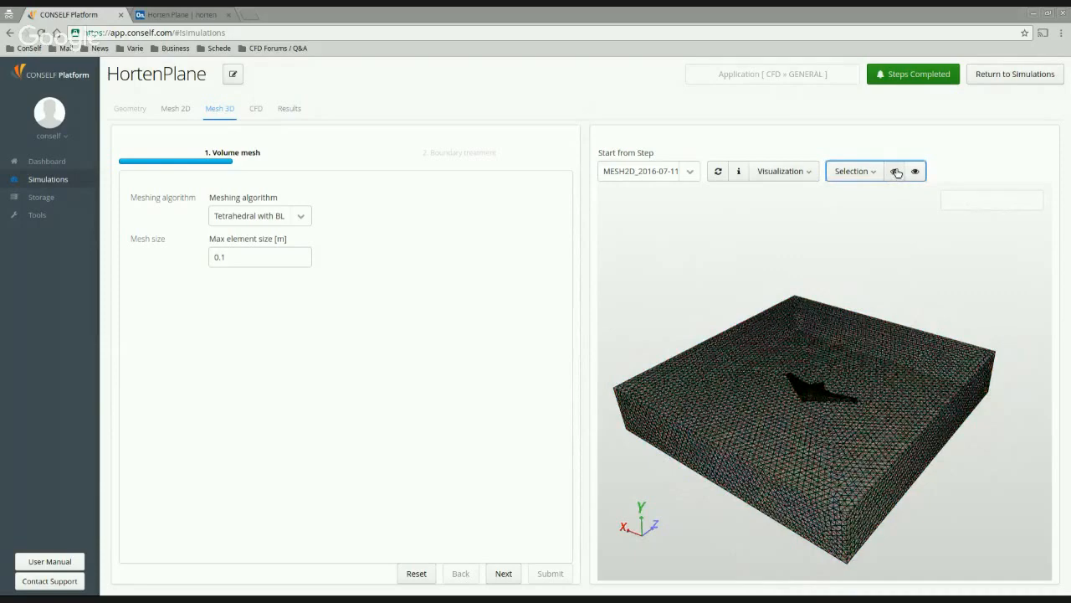
Examine the surface mesh of the plane and the surrounding box faces up close
scroll(854, 385, up, 5)
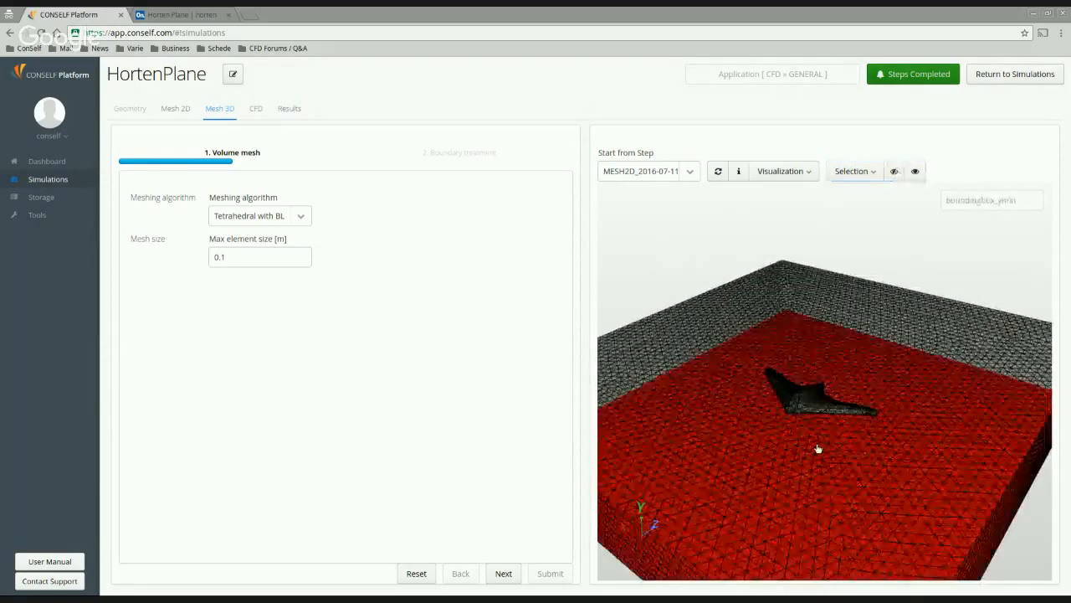
scroll(818, 448, up, 3)
scroll(766, 425, up, 5)
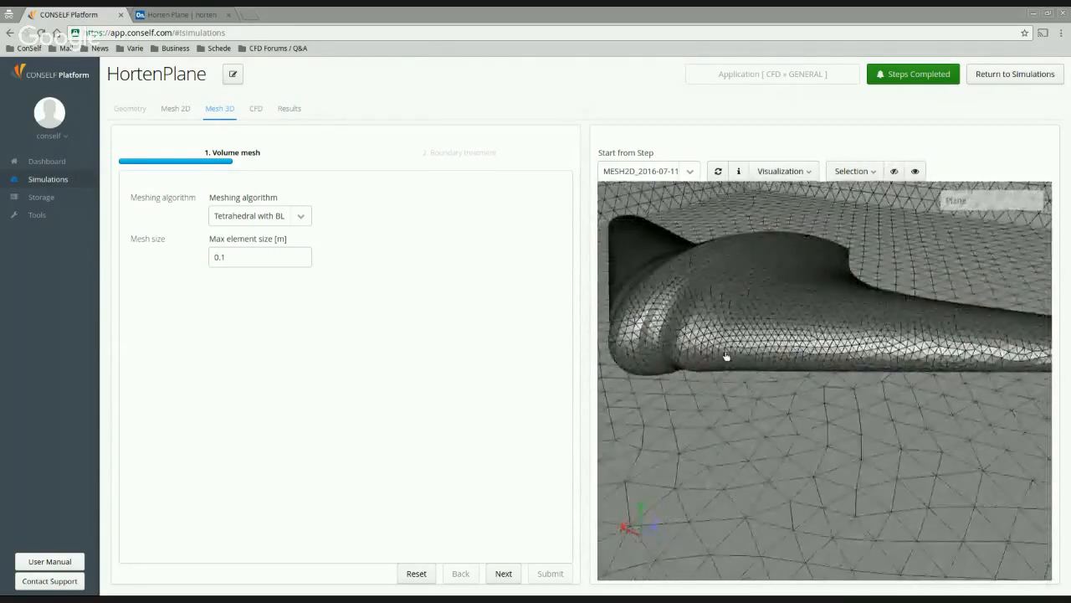
scroll(757, 427, down, 5)
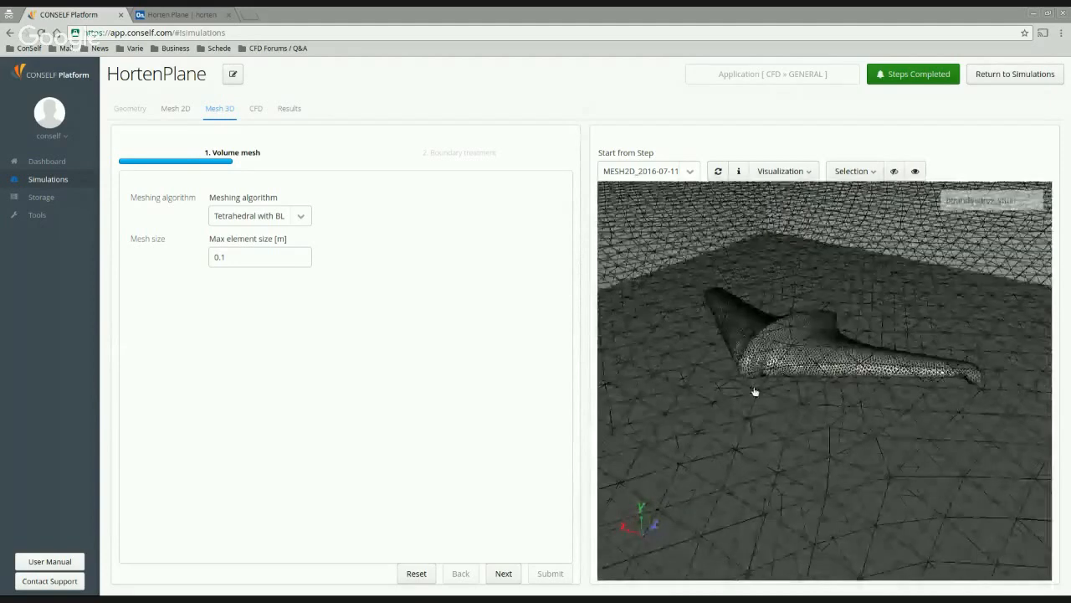
Keep the Tetrahedral with BL meshing algorithm, set the max element size to 8 m and proceed to the boundary treatment
scroll(765, 351, down, 2)
scroll(770, 319, down, 4)
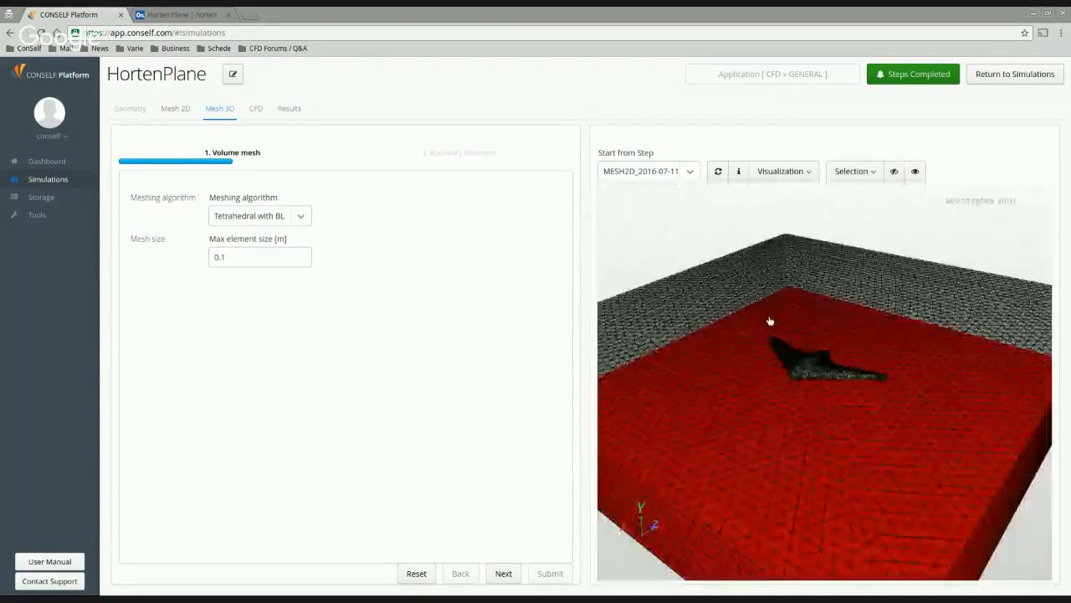
scroll(771, 398, up, 1)
scroll(768, 402, up, 3)
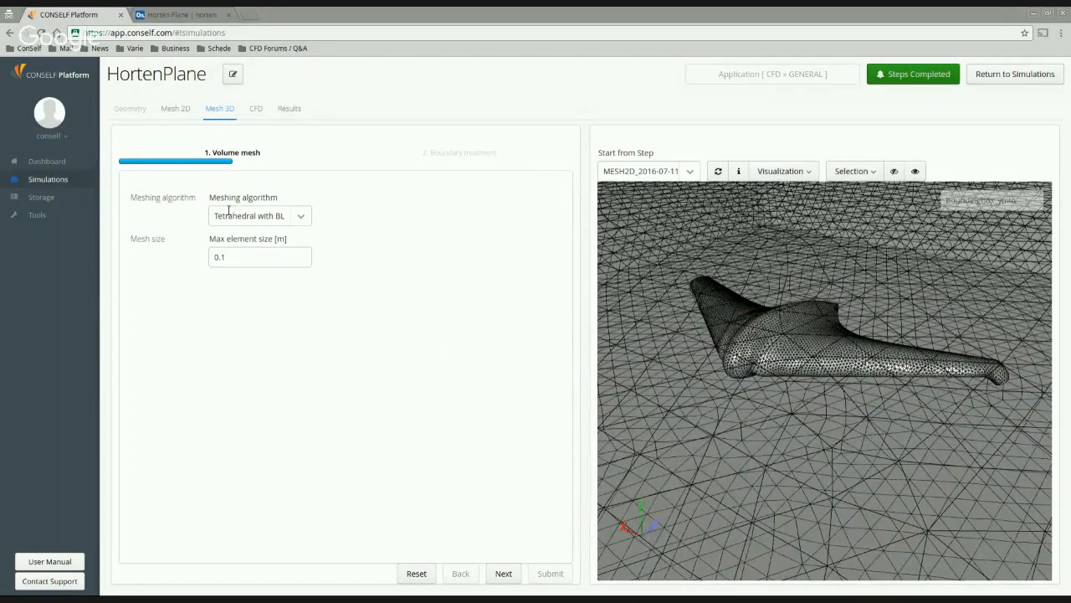
click(306, 220)
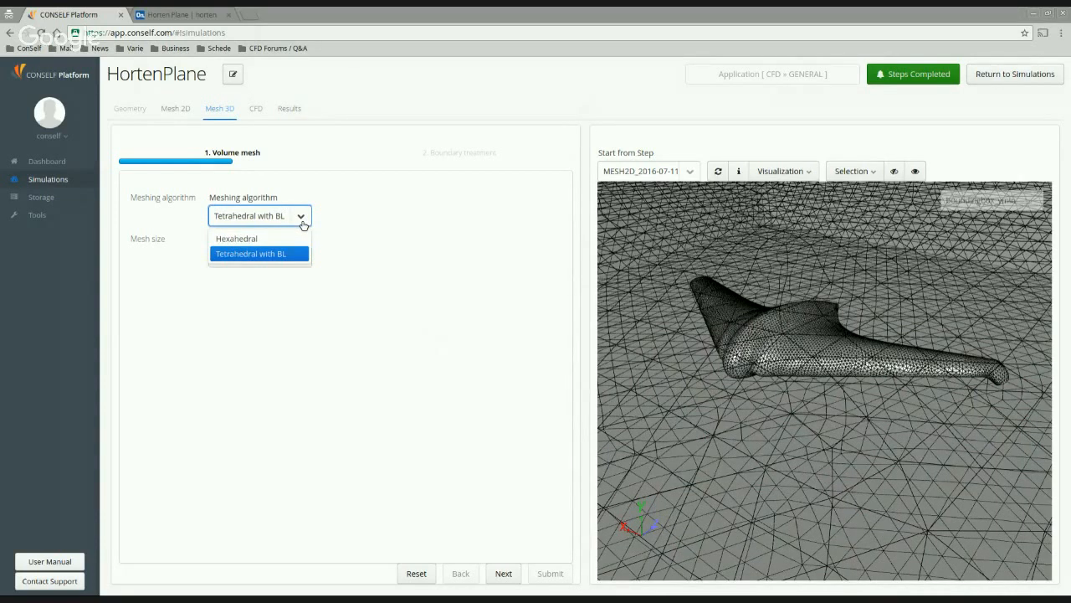
click(256, 256)
click(248, 265)
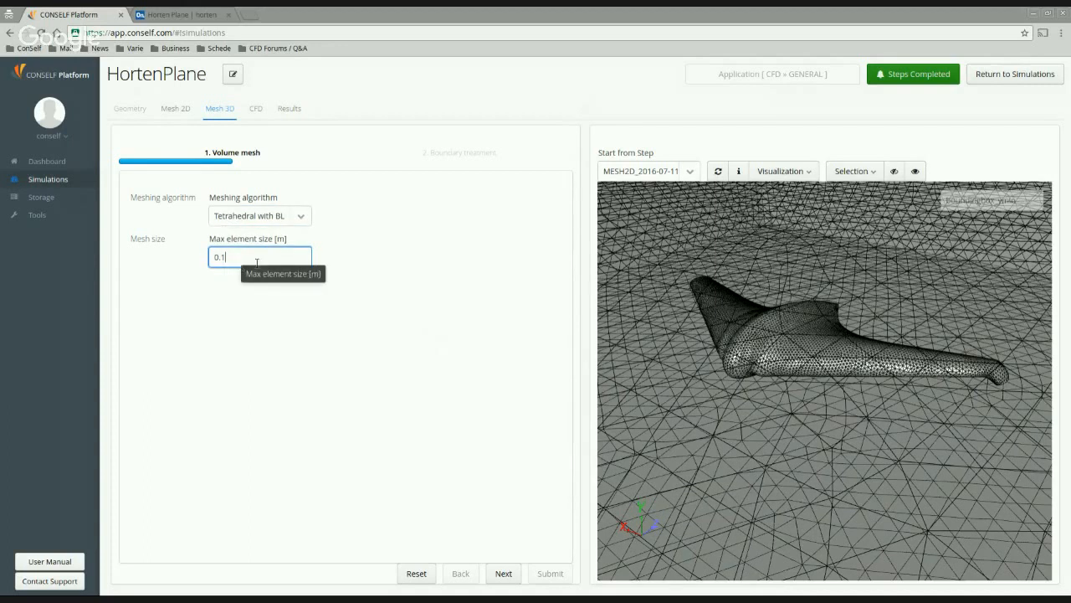
drag(231, 260, 178, 261)
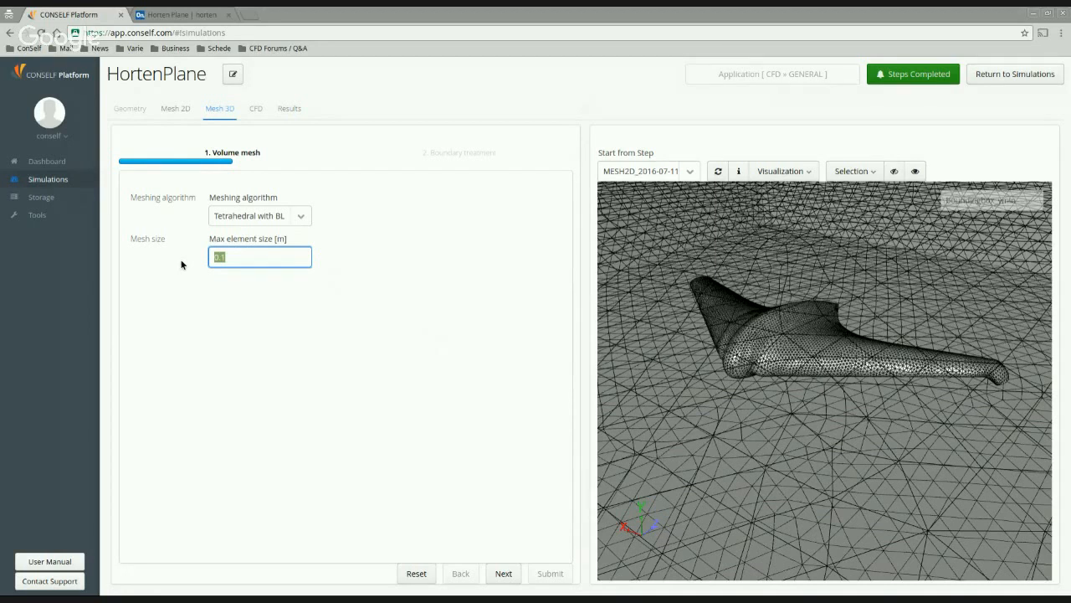
text(8)
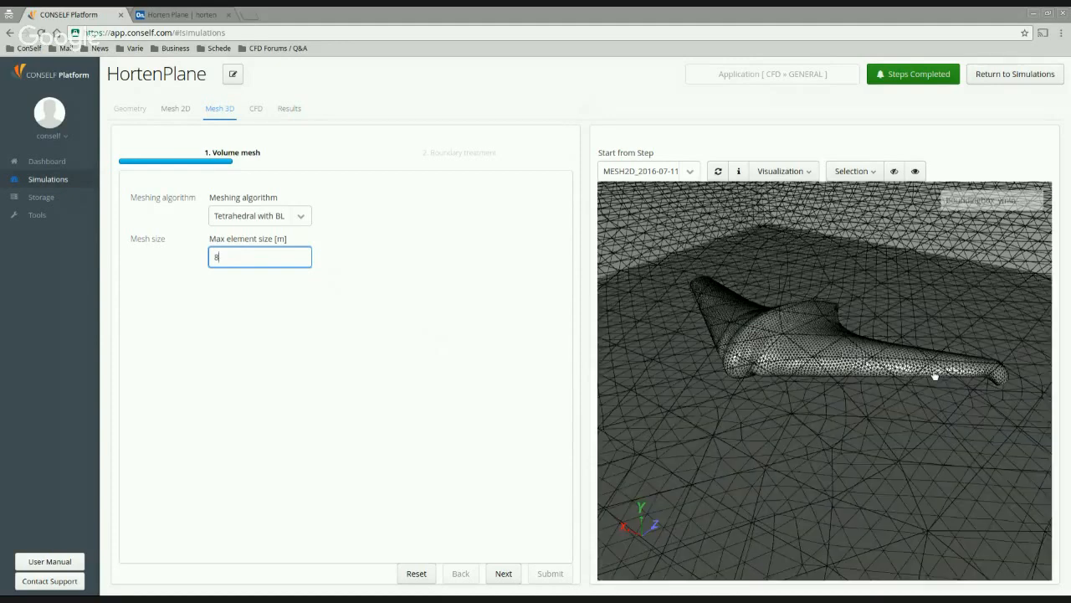
click(297, 354)
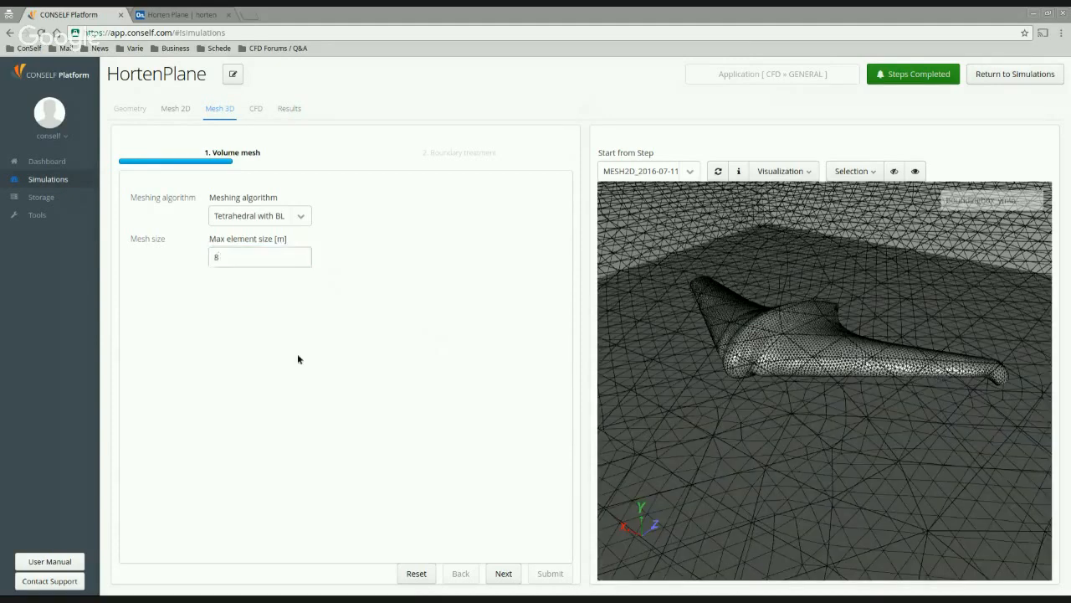
click(504, 576)
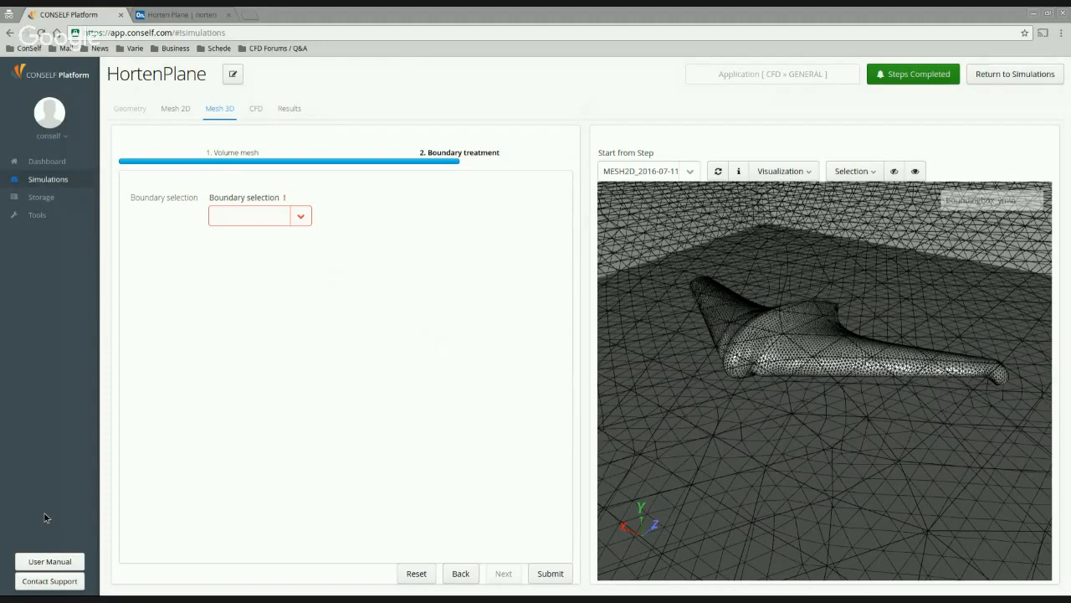
Open the user manual and read its MESH 3D section on volume mesh algorithms and boundary treatment
click(55, 568)
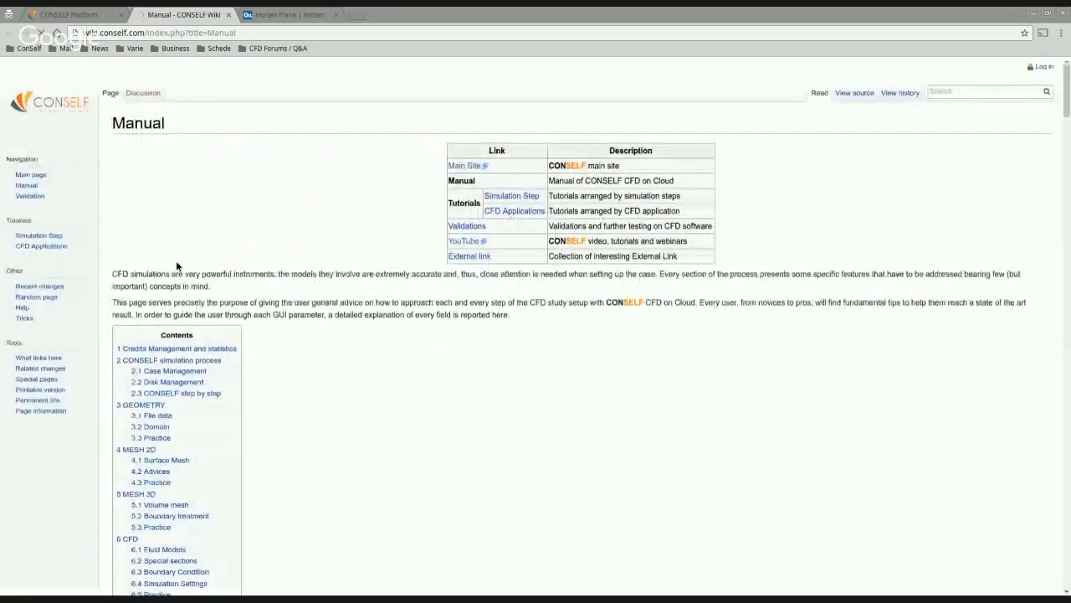
scroll(445, 369, down, 1)
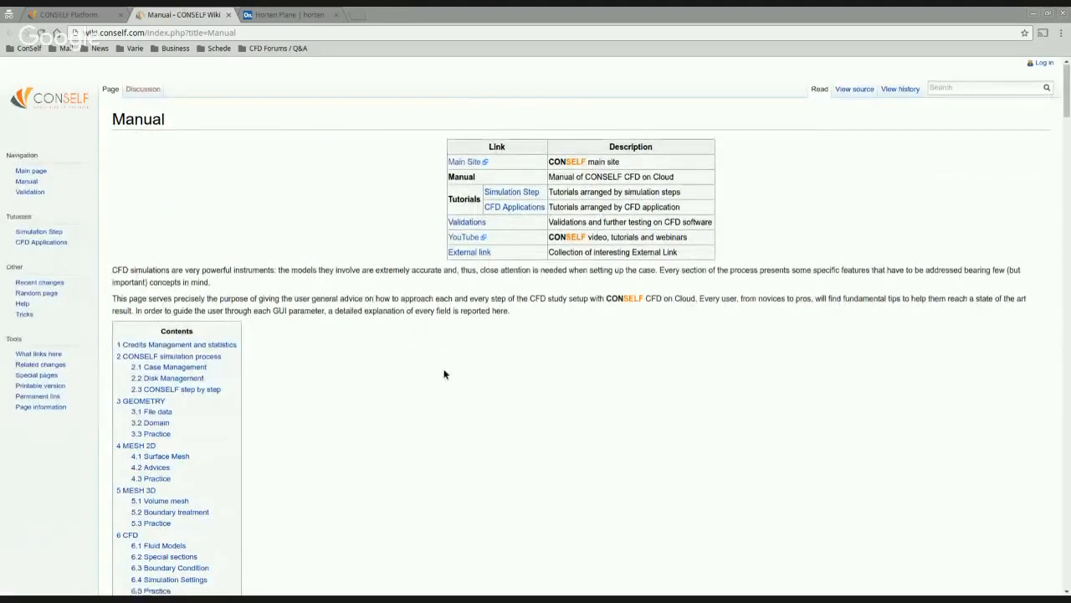
scroll(445, 374, down, 2)
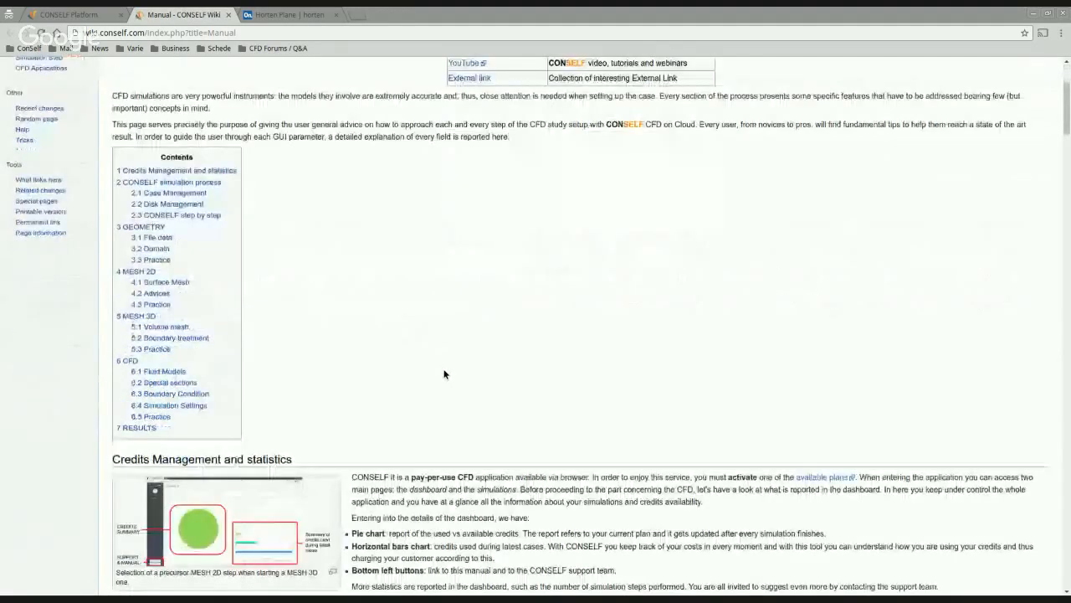
scroll(445, 375, down, 5)
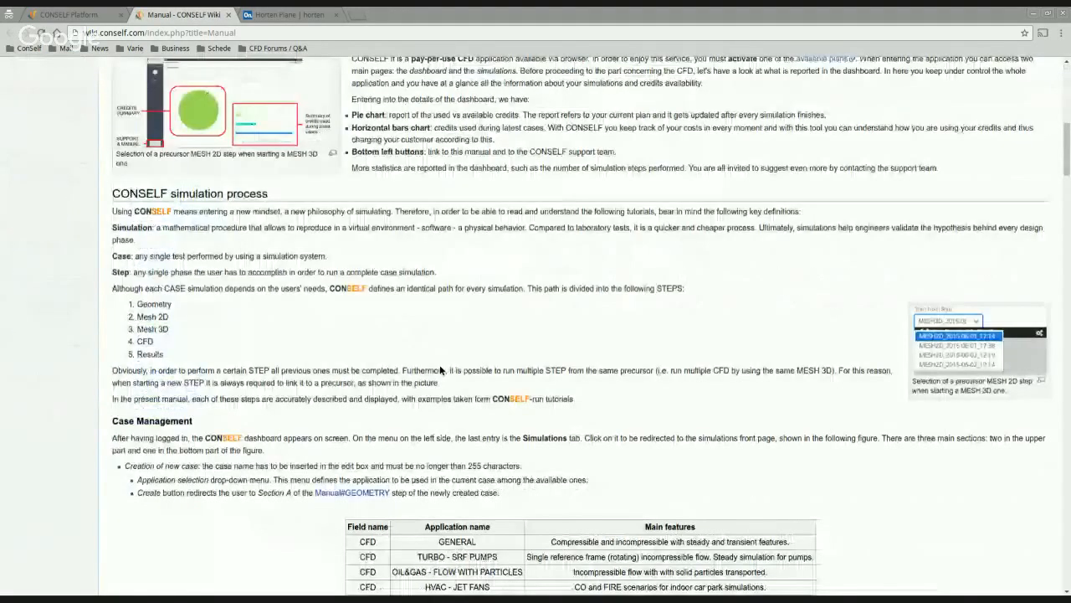
scroll(440, 370, down, 10)
scroll(259, 365, down, 5)
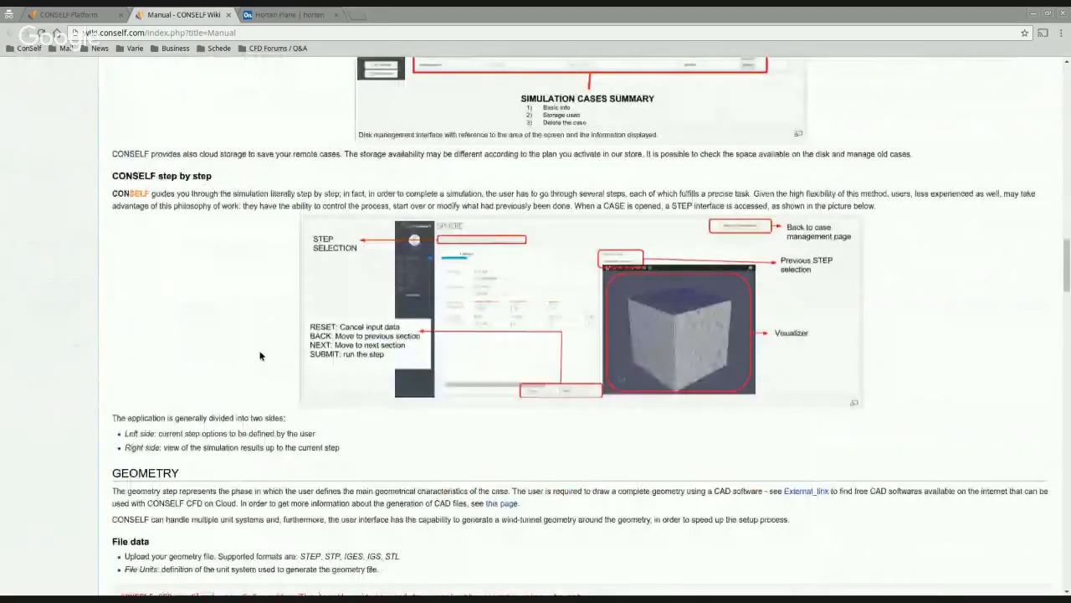
scroll(260, 355, down, 10)
scroll(260, 360, down, 3)
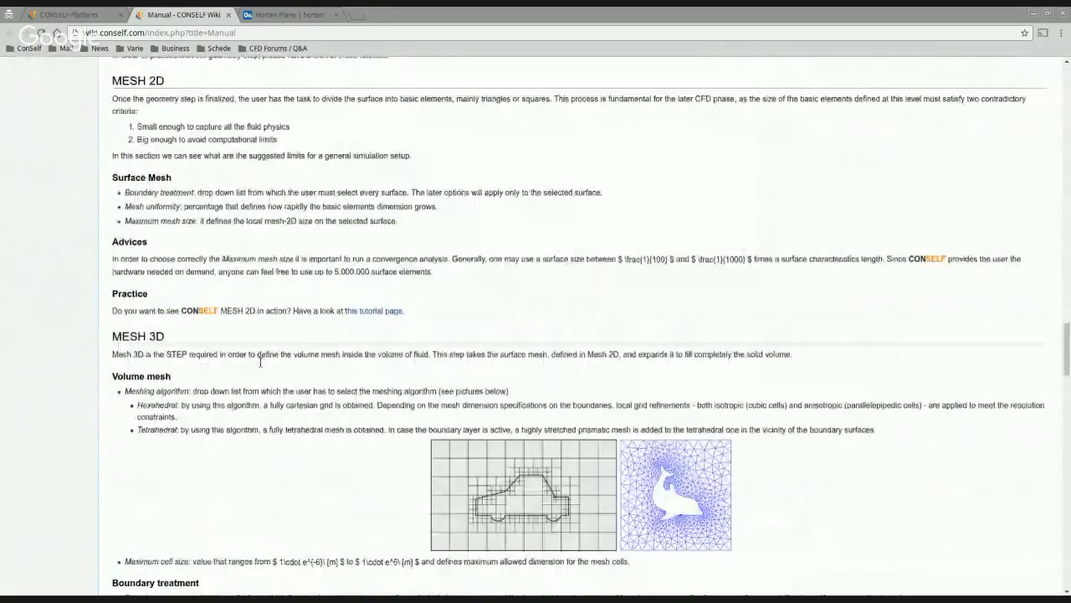
scroll(260, 362, down, 3)
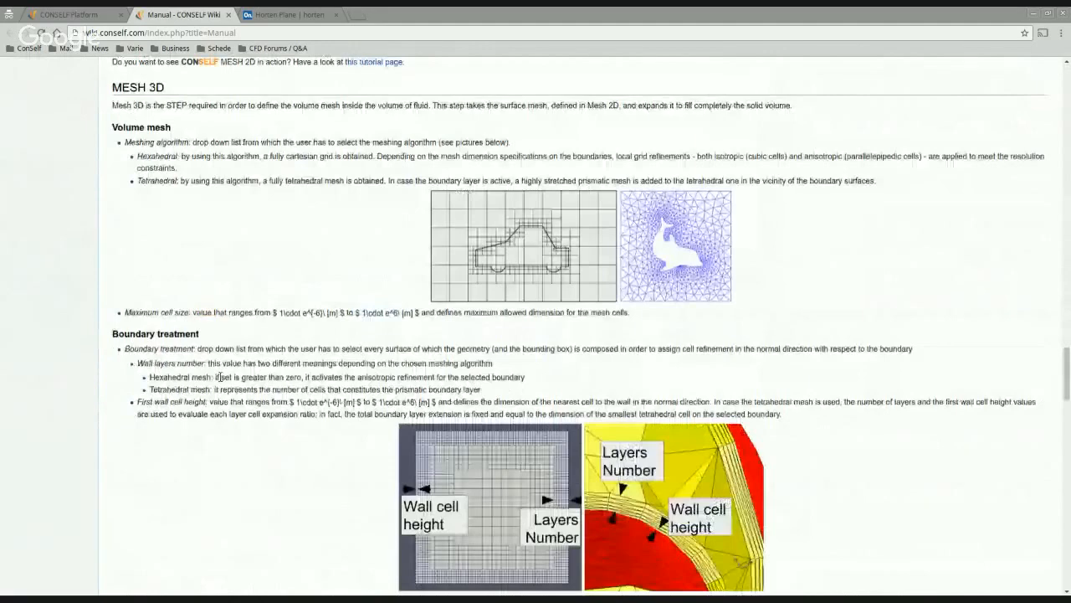
scroll(219, 376, down, 2)
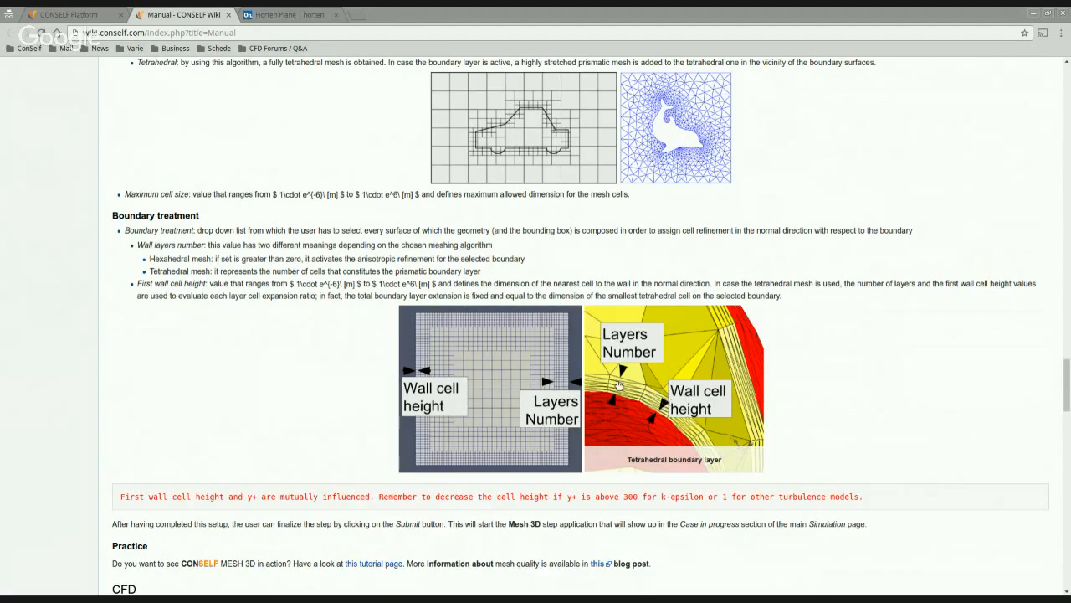
Return to the HortenPlane case, select the Plane boundary for treatment and set its number of layers to 5
click(71, 14)
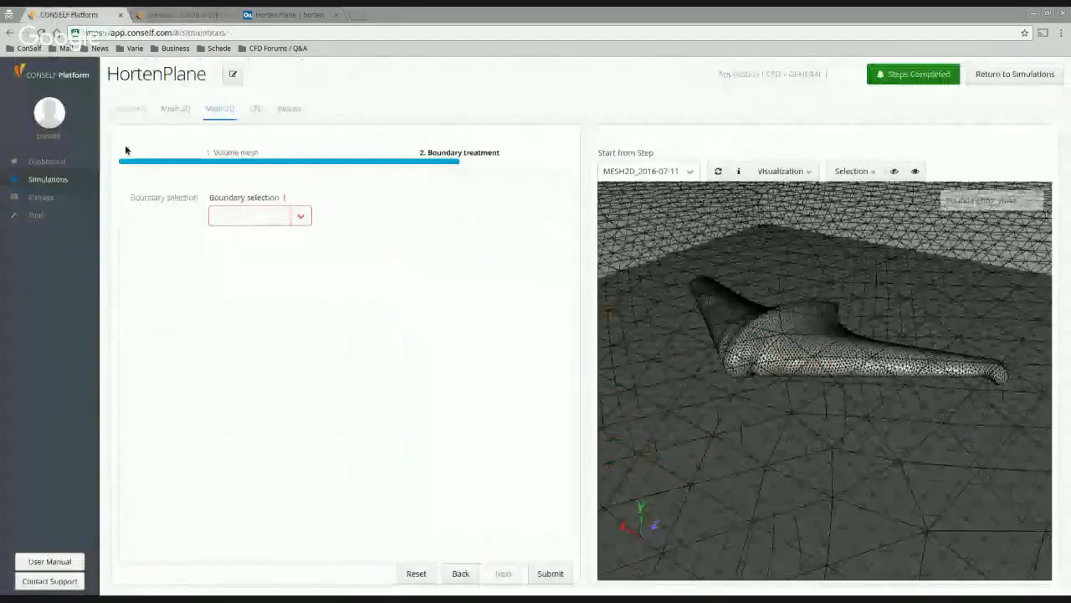
click(305, 226)
click(353, 226)
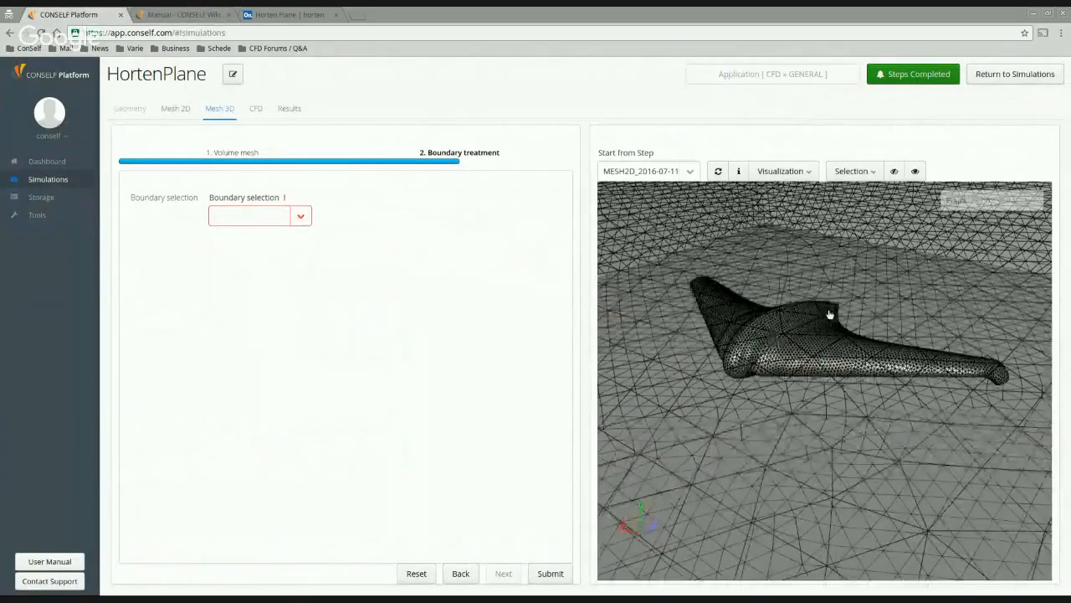
drag(729, 440, 779, 461)
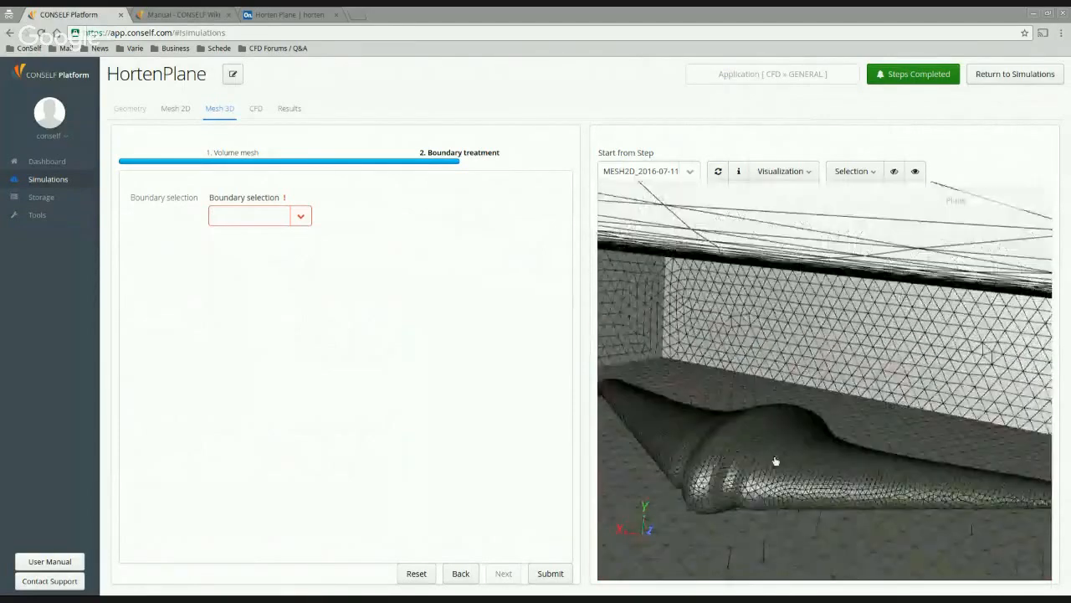
click(308, 223)
click(270, 244)
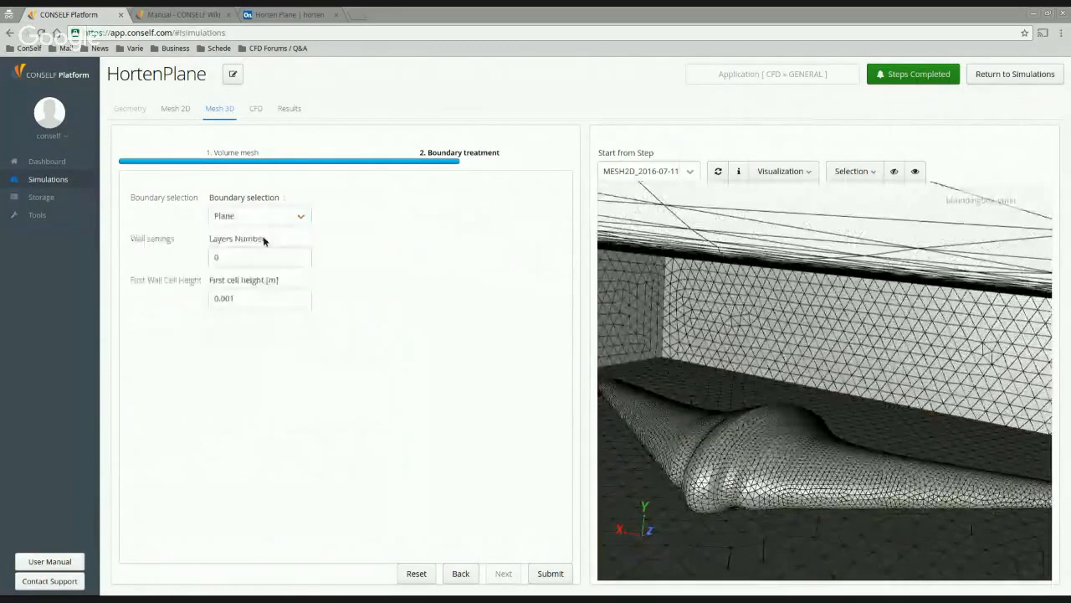
drag(245, 261, 198, 252)
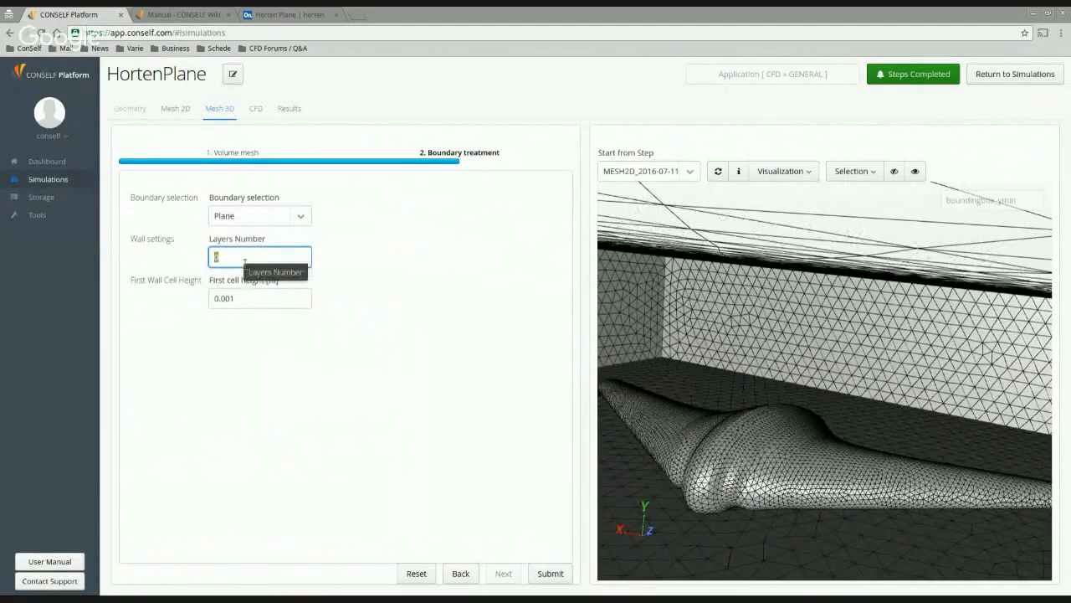
text(5)
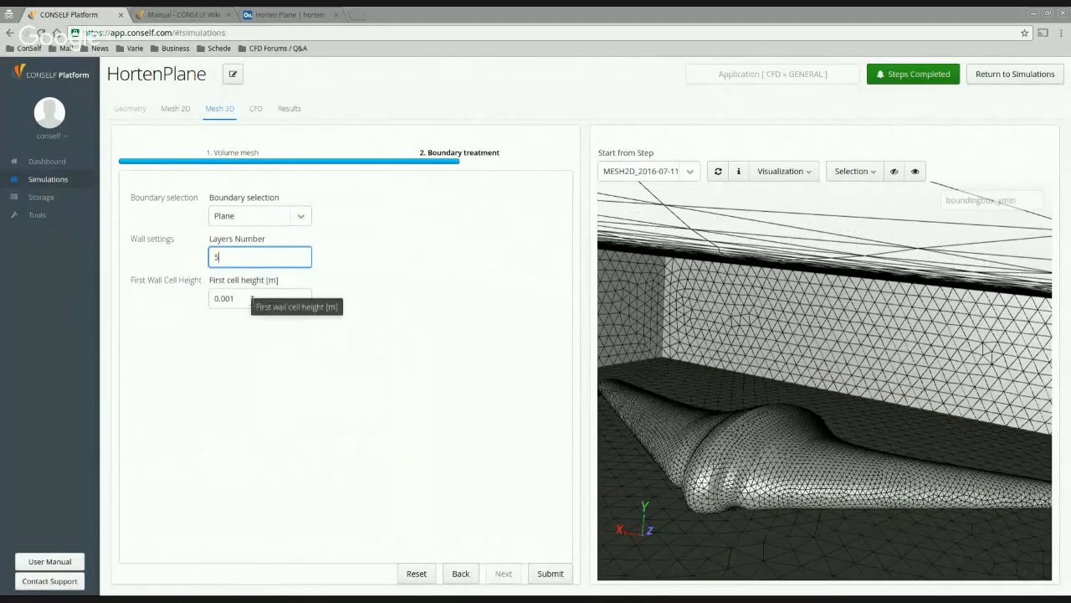
Set the Plane boundary's first cell height to 0.01 m and consult the manual's wall cell height figure
click(250, 303)
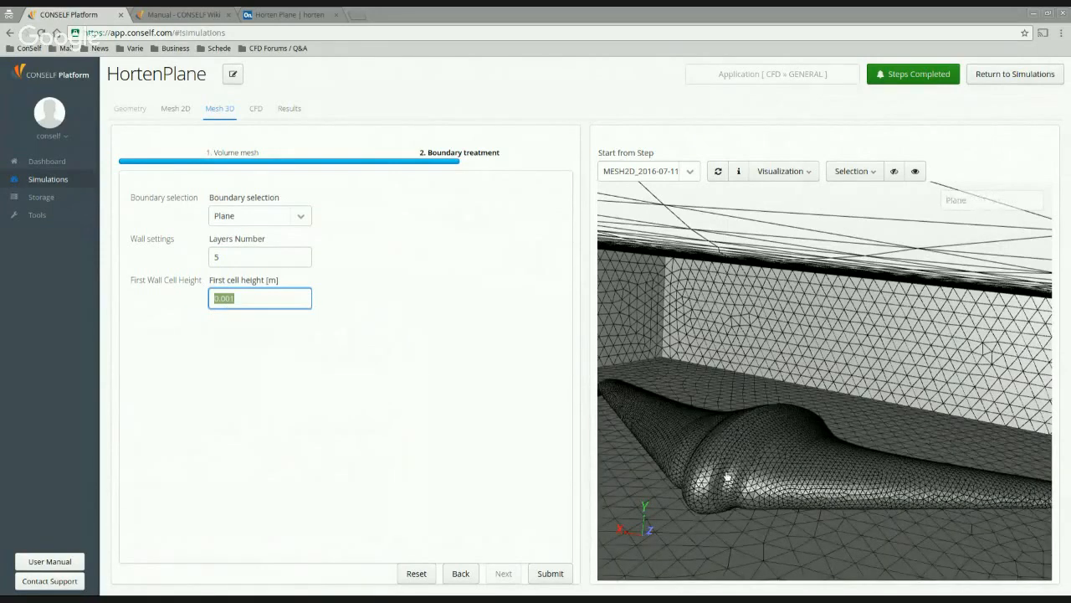
click(238, 307)
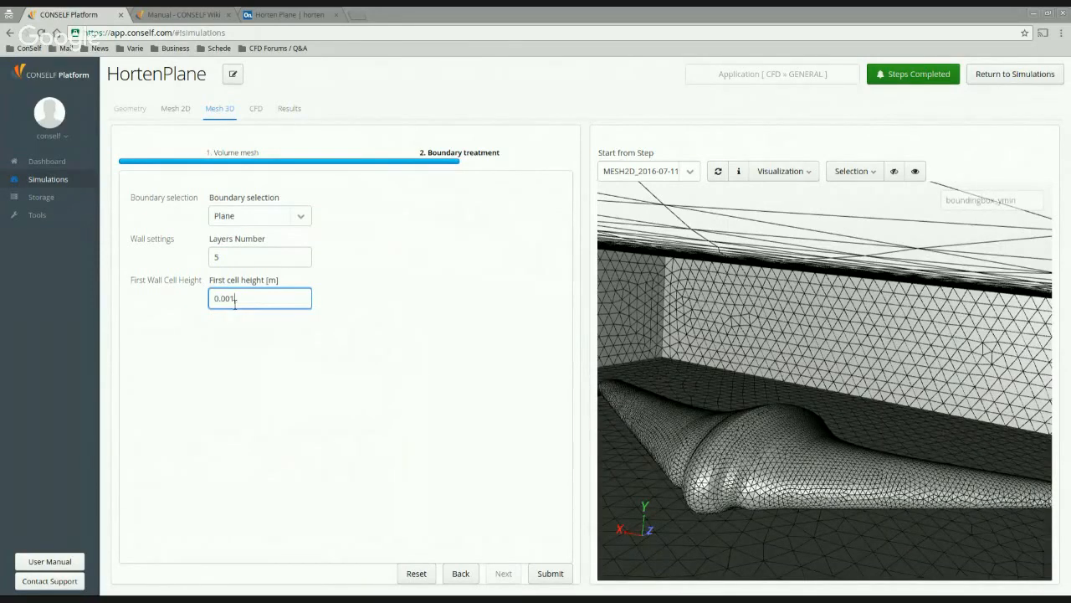
drag(223, 299, 246, 303)
text(1)
click(180, 15)
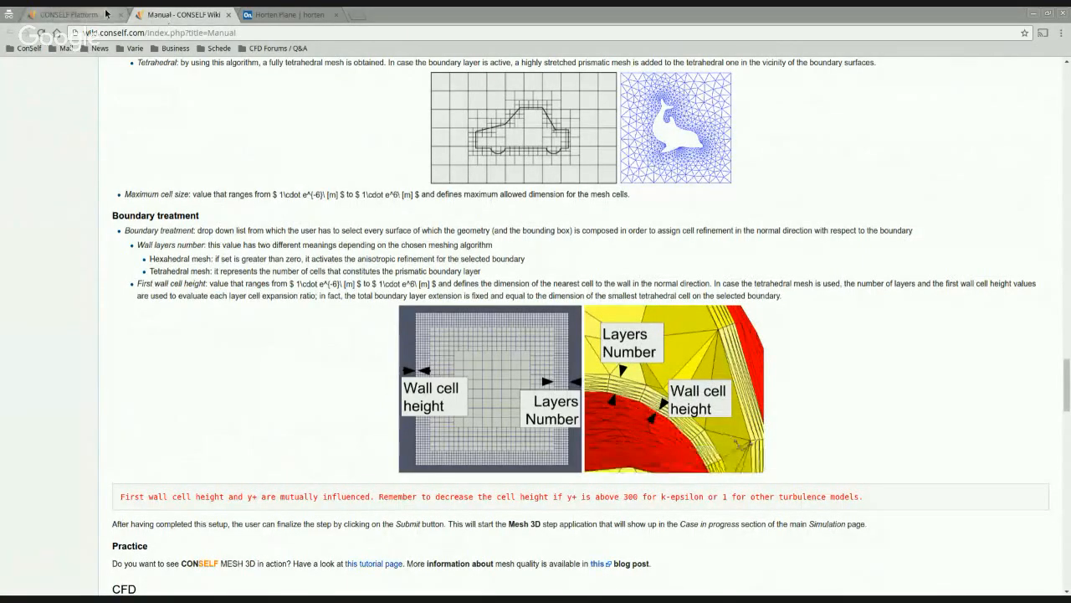
click(106, 13)
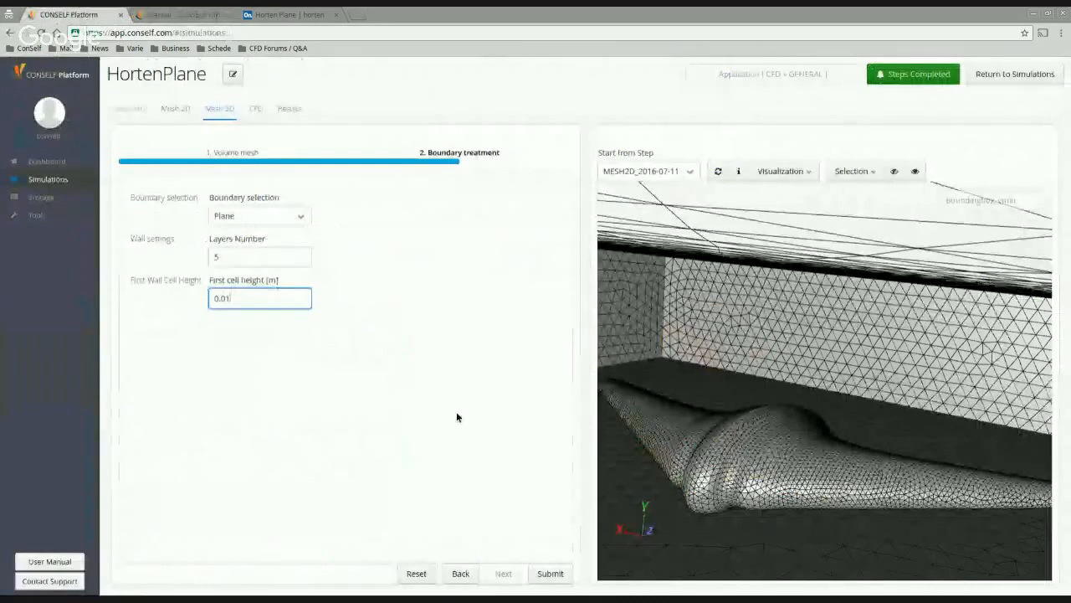
Check the layer settings of the boundingbox_ymax boundary and switch back to the Plane boundary
click(301, 216)
click(251, 294)
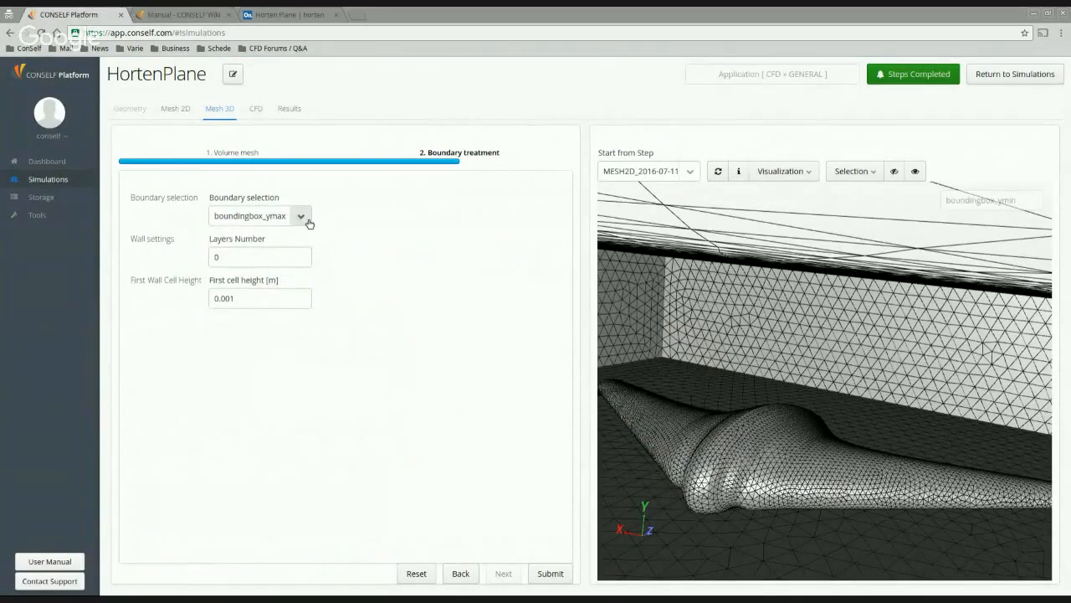
click(306, 217)
click(274, 239)
Go to the CFD stage and load the MESH3D_2016-07-11 volume mesh as its starting step
click(256, 110)
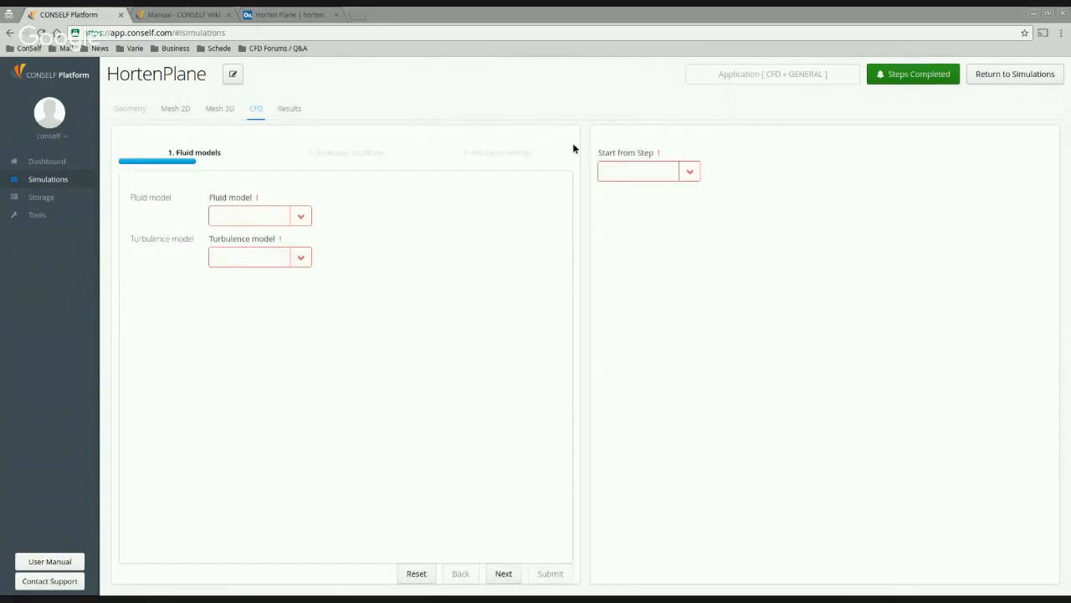
click(700, 171)
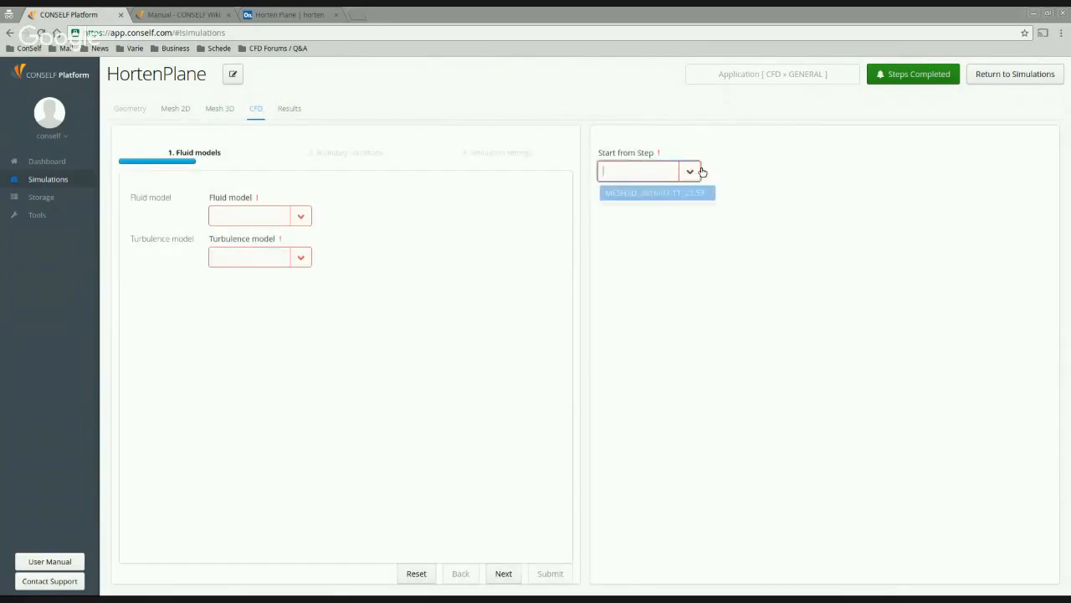
click(633, 197)
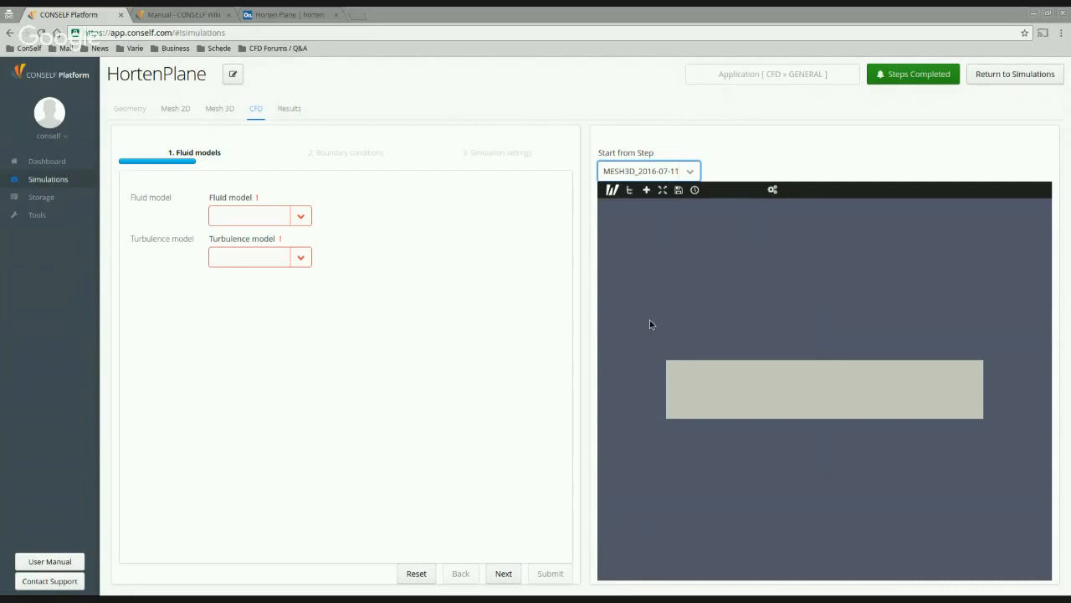
Tilt the view of the volume mesh and add a Clip filter to the system.foam source
drag(678, 316, 718, 358)
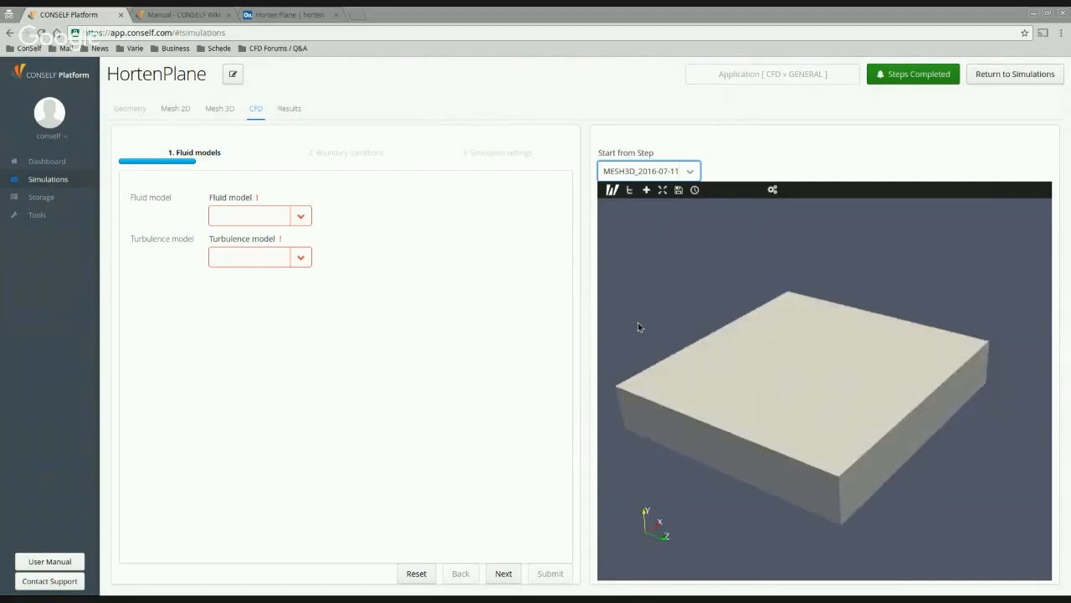
drag(637, 327, 652, 309)
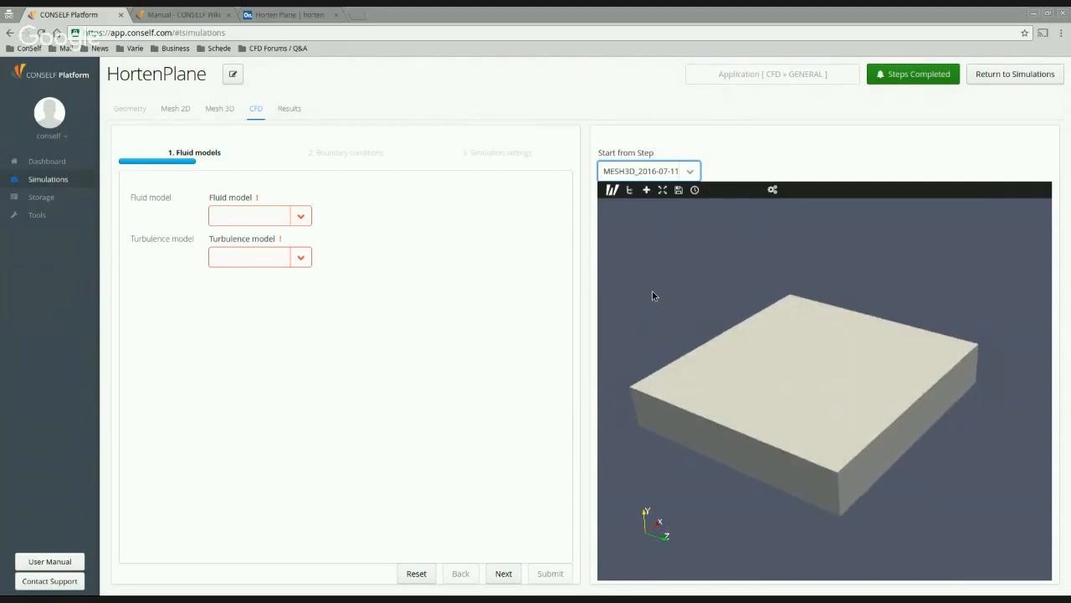
click(612, 190)
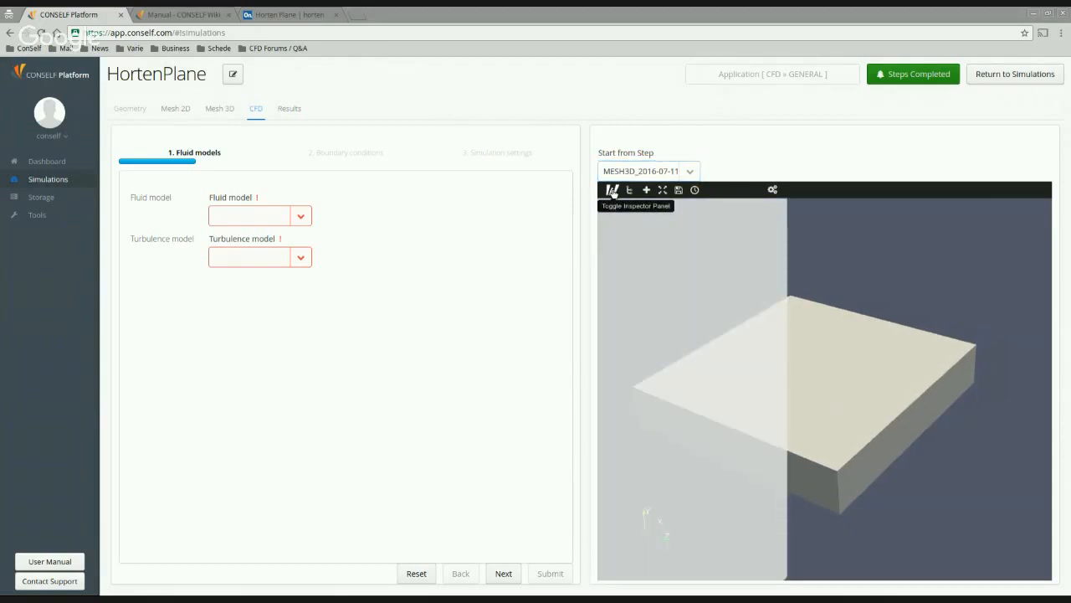
click(627, 209)
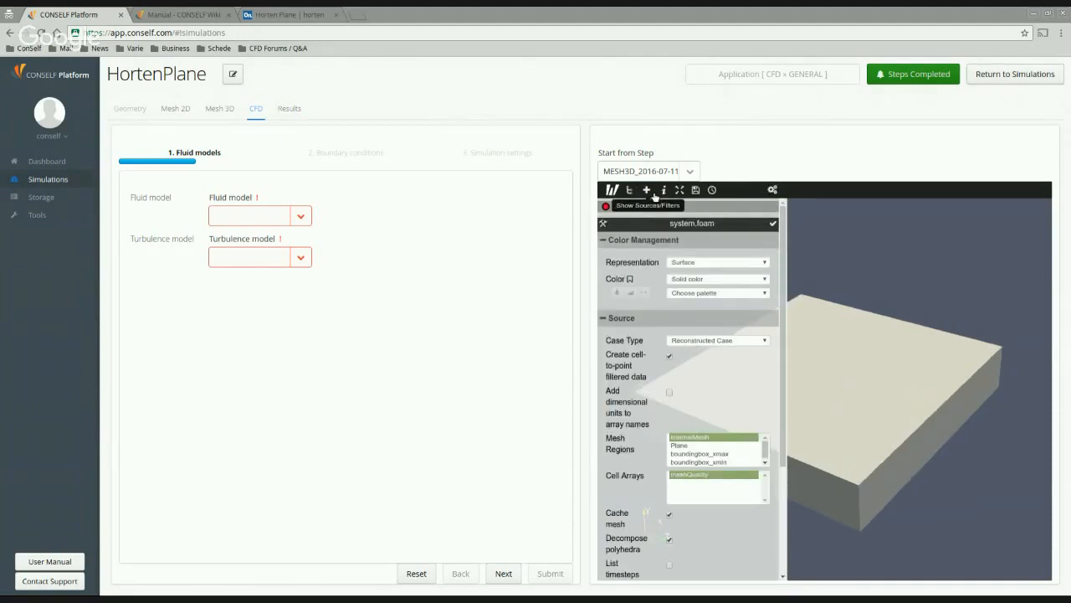
click(654, 192)
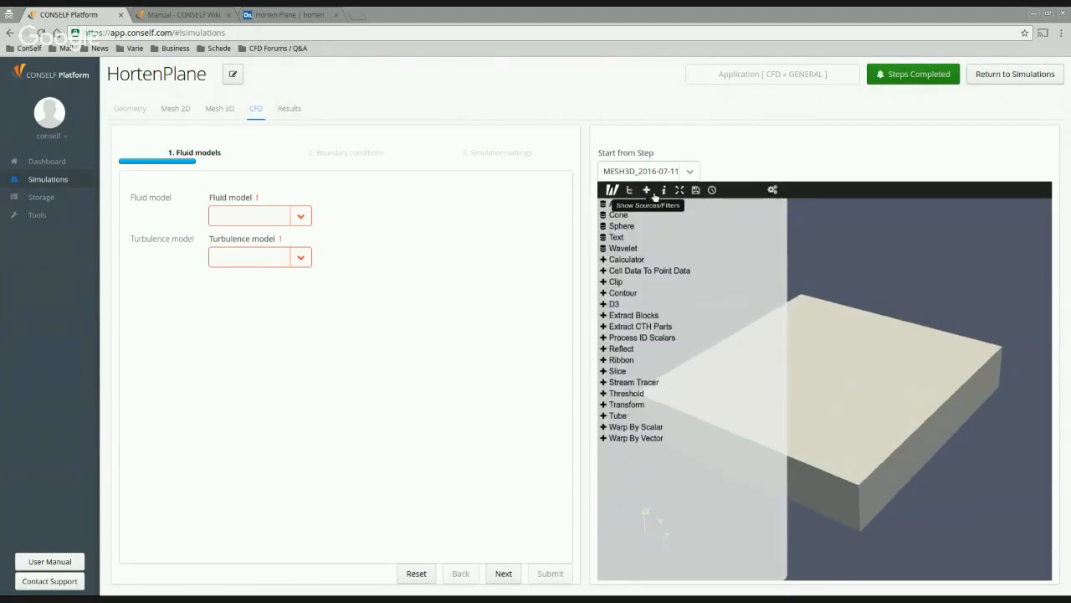
click(642, 284)
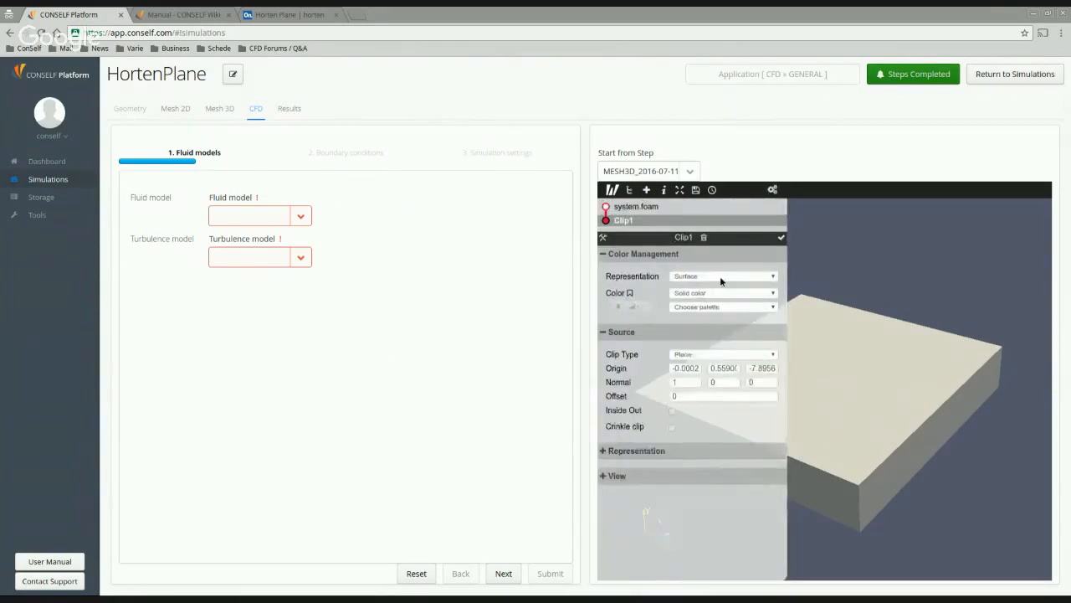
Show the clip as Surface With Edges, enable Crinkle clip, apply the properties and hide the inspector
click(717, 322)
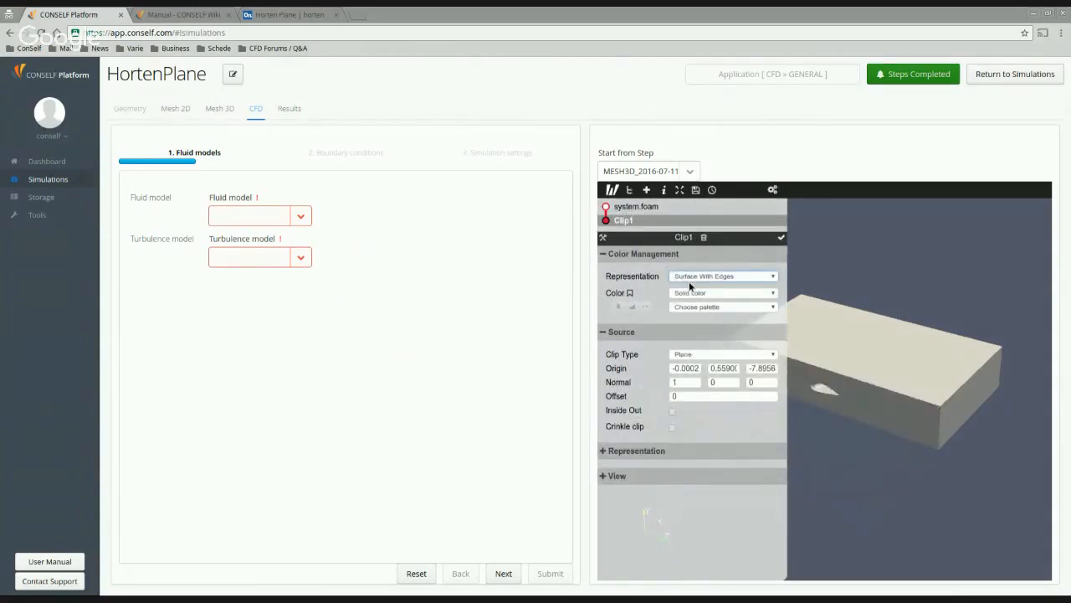
click(672, 426)
click(782, 238)
click(612, 190)
Examine the clipped volume mesh around the plane's section, including the layer cells at its leading edge
drag(725, 368, 761, 363)
right_drag(861, 382, 871, 503)
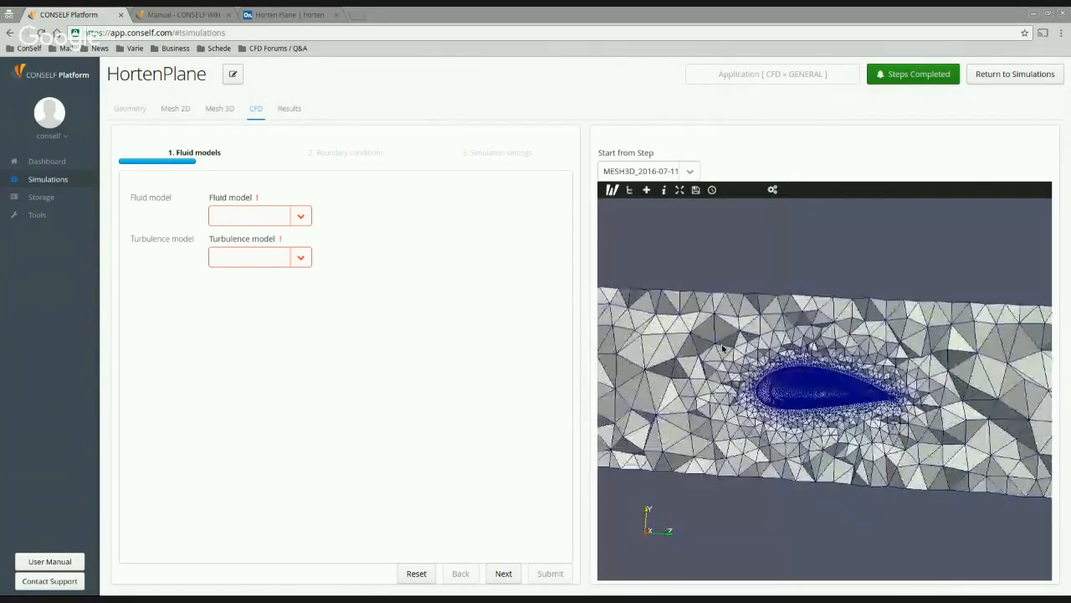
mouse_move(723, 350)
right_down()
mouse_move(708, 425)
mouse_move(723, 366)
right_up()
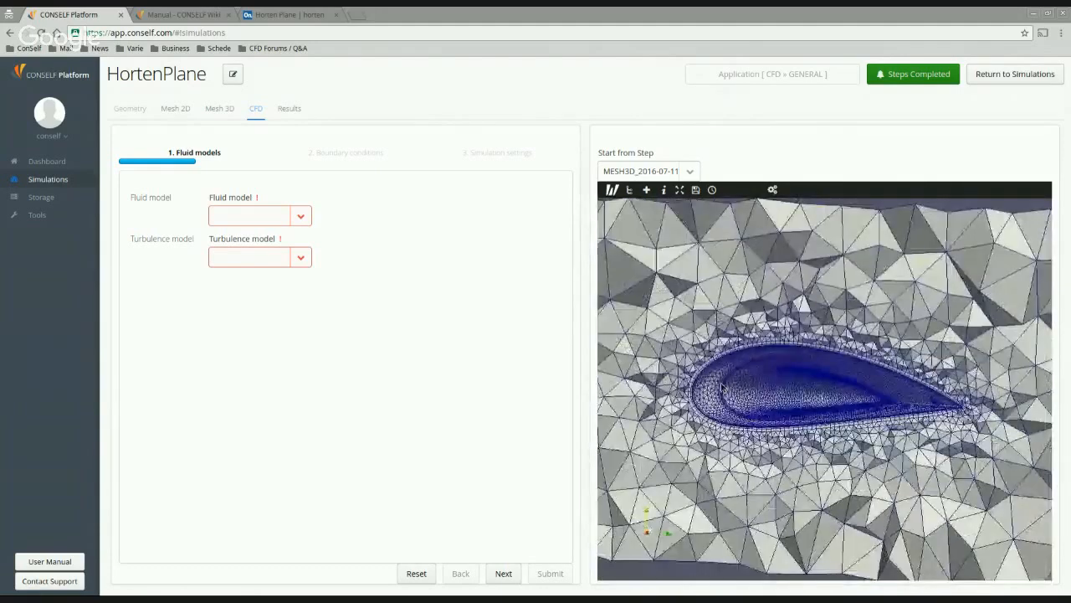
scroll(721, 384, up, 4)
scroll(667, 340, up, 1)
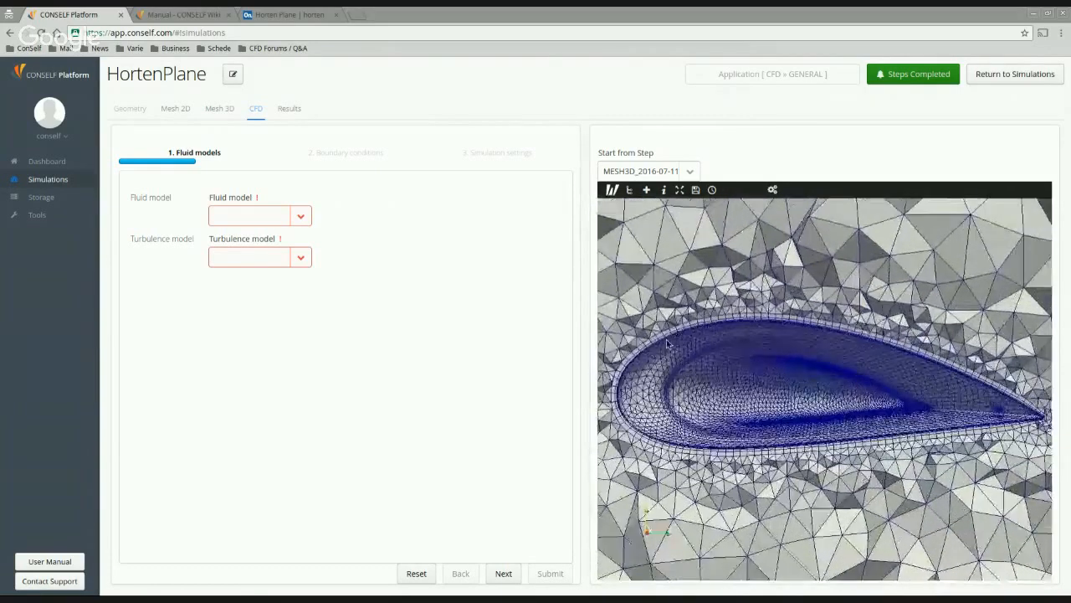
middle_drag(673, 344, 1000, 384)
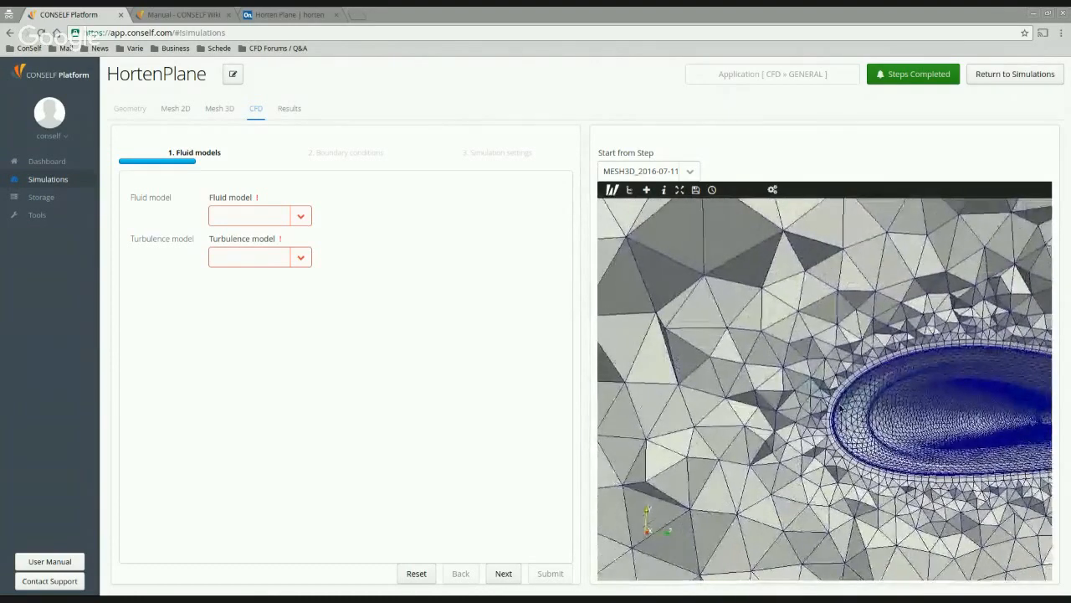
scroll(842, 415, up, 5)
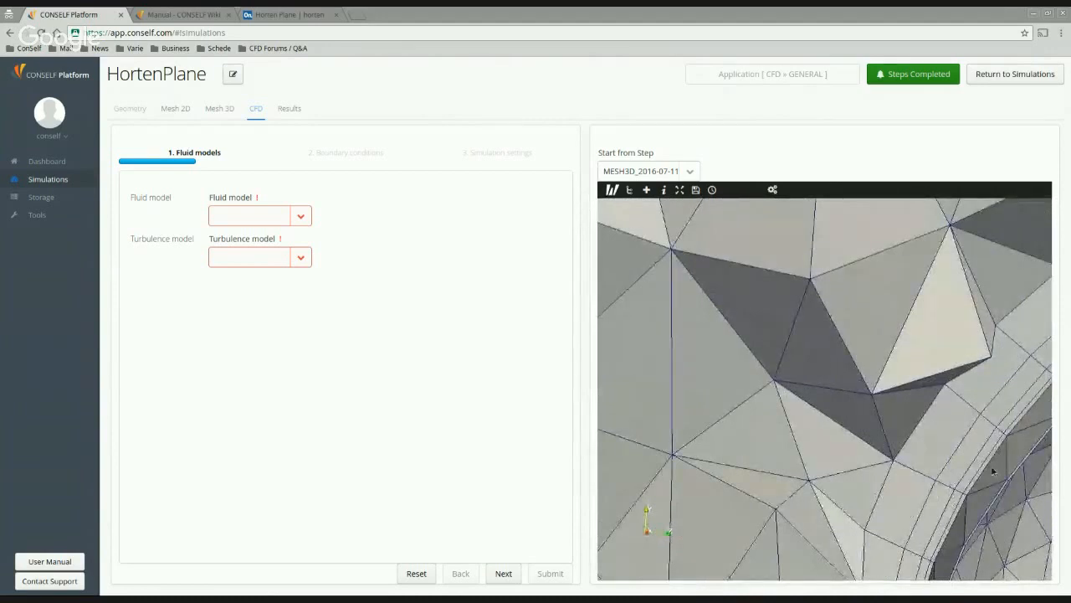
scroll(989, 469, up, 3)
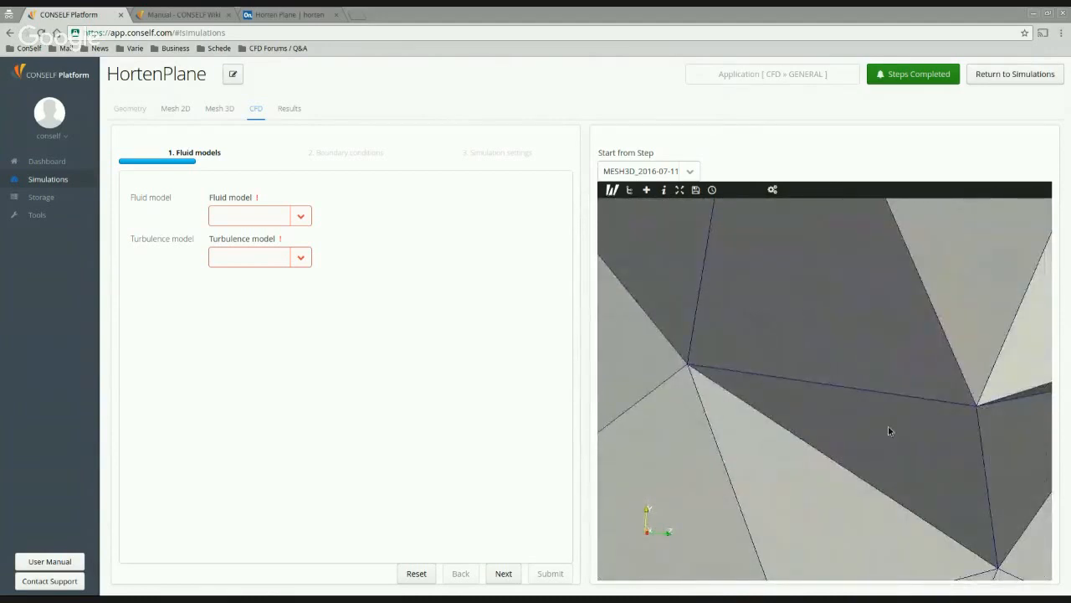
scroll(890, 429, down, 3)
scroll(892, 427, down, 5)
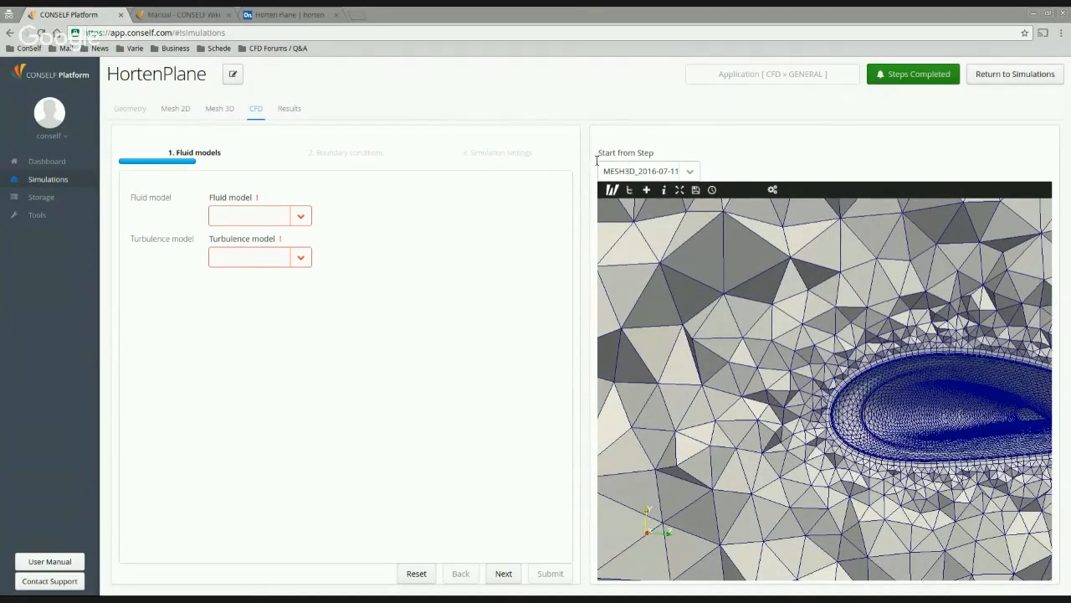
Colour the system.foam source by meshQuality and apply the properties
click(612, 190)
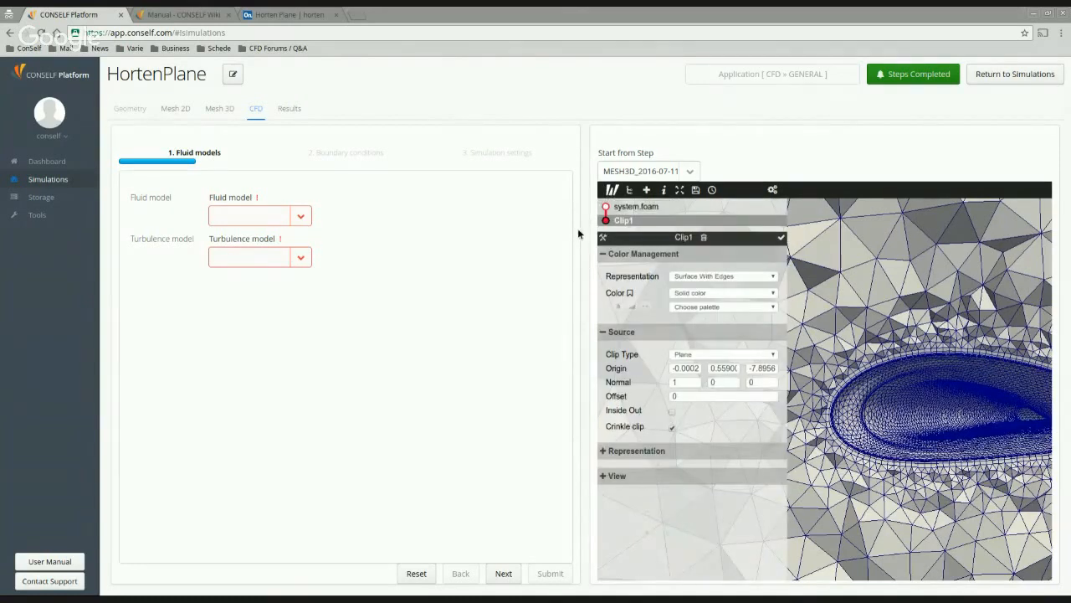
click(659, 209)
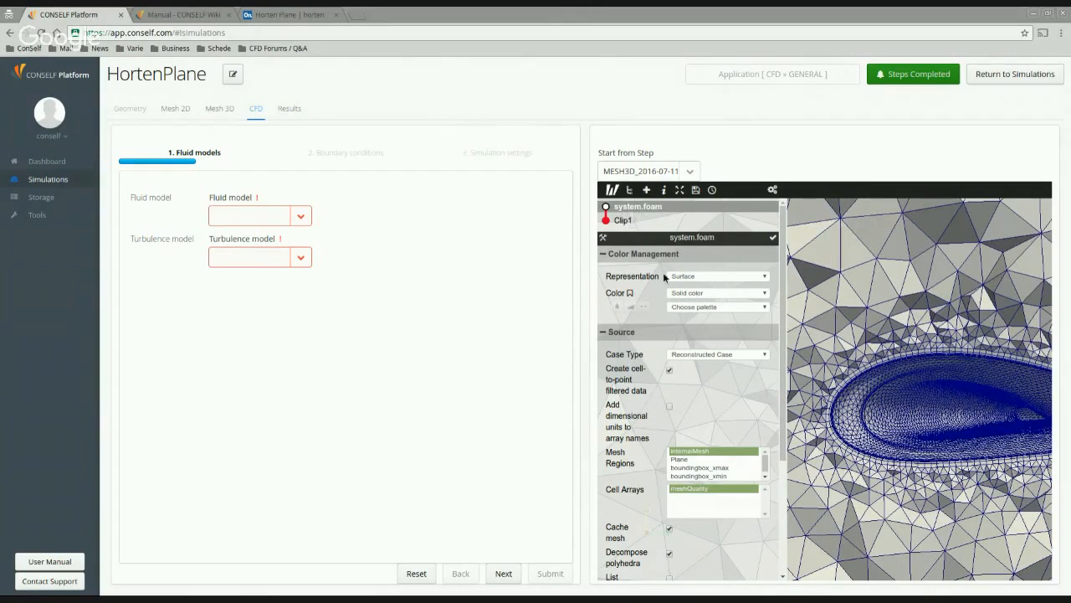
click(716, 293)
click(703, 320)
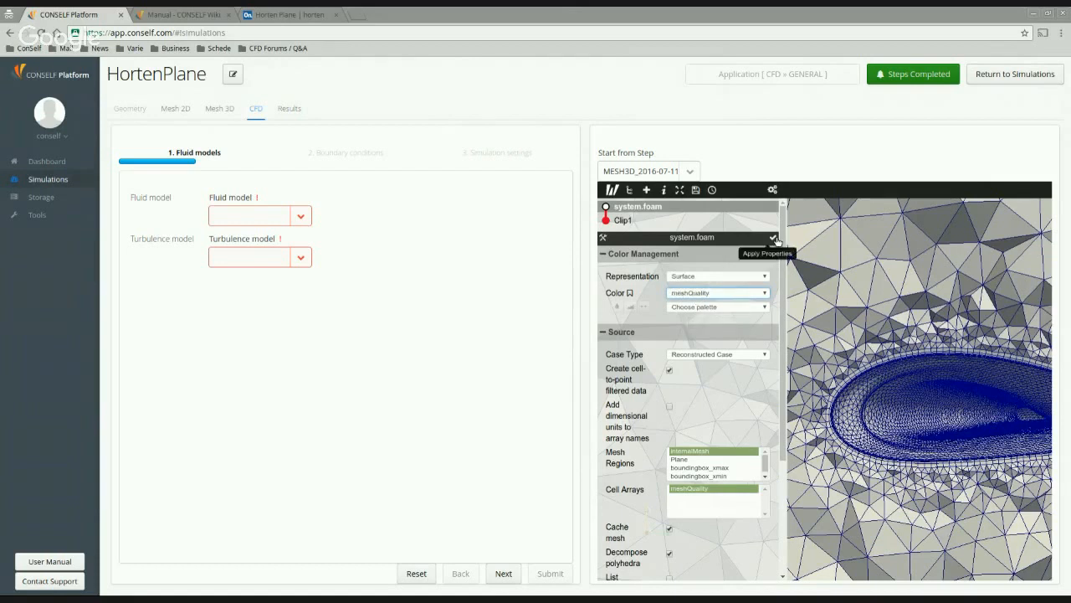
click(775, 238)
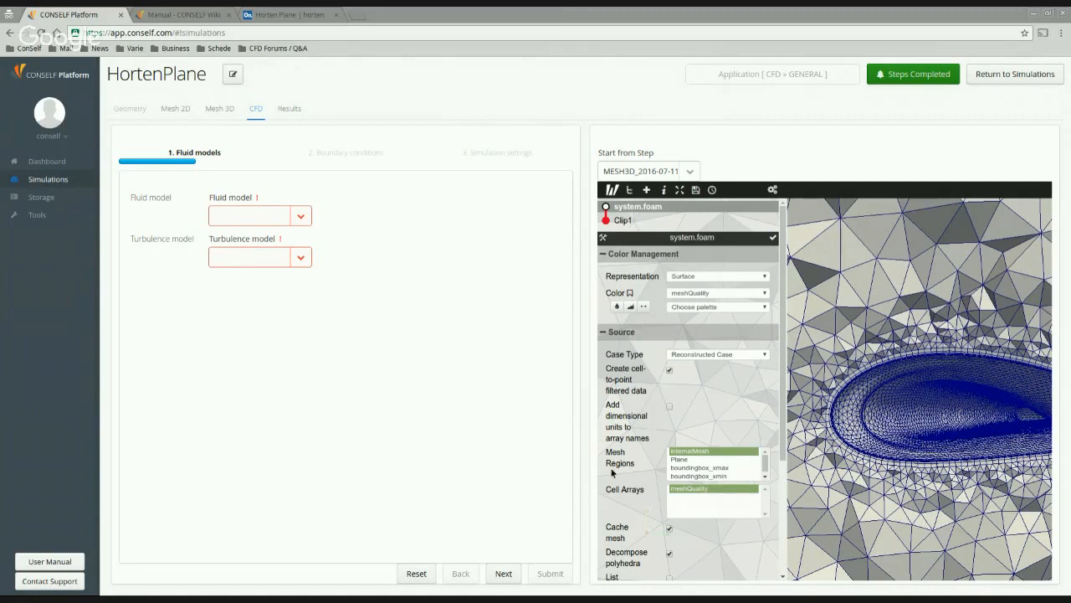
Check the minimum and maximum scalar range of the meshQuality colouring
click(619, 307)
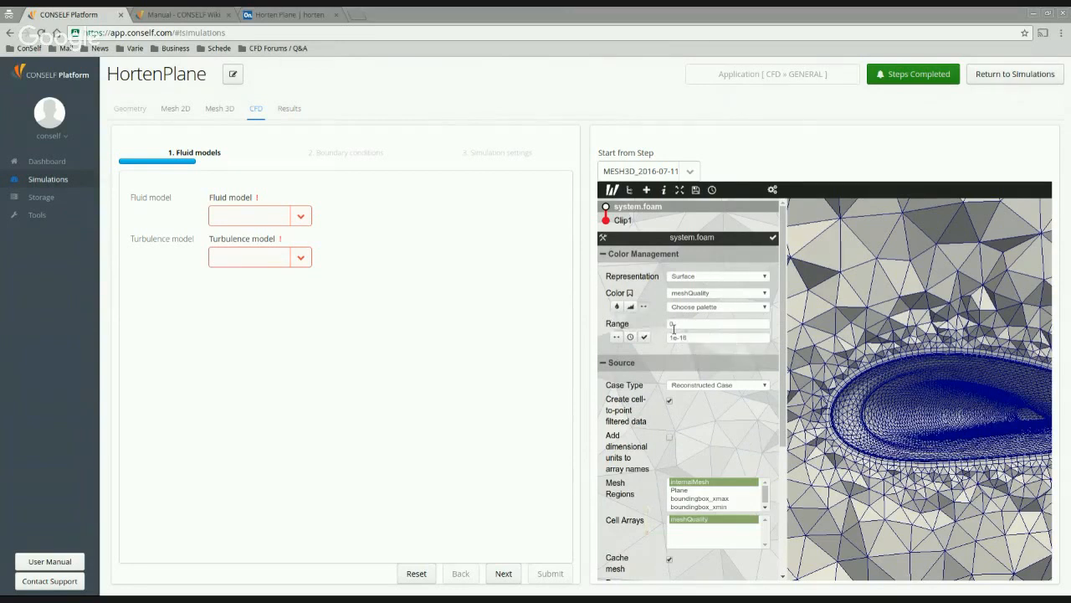
click(670, 324)
double_click(671, 324)
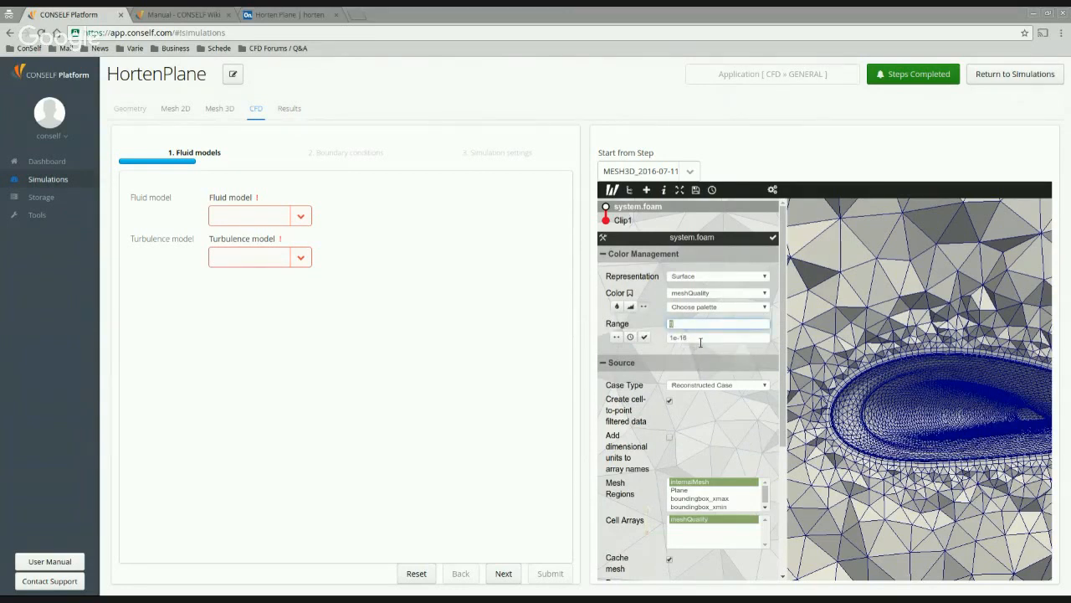
drag(700, 339, 672, 337)
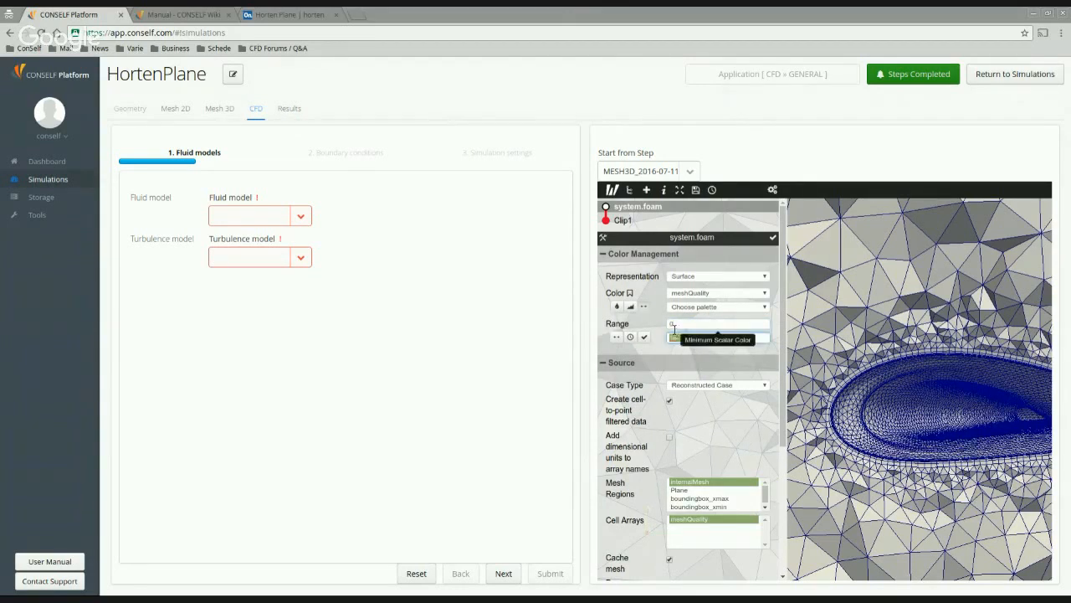
click(689, 326)
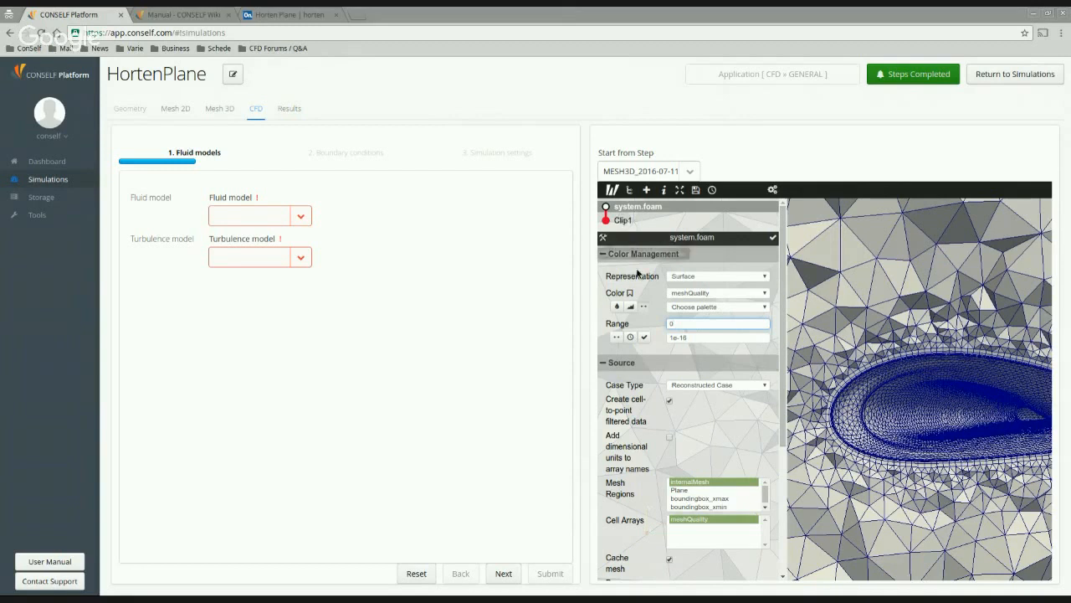
Show the system.foam source together with the clip, rotate the view slightly and hide the inspector
click(607, 207)
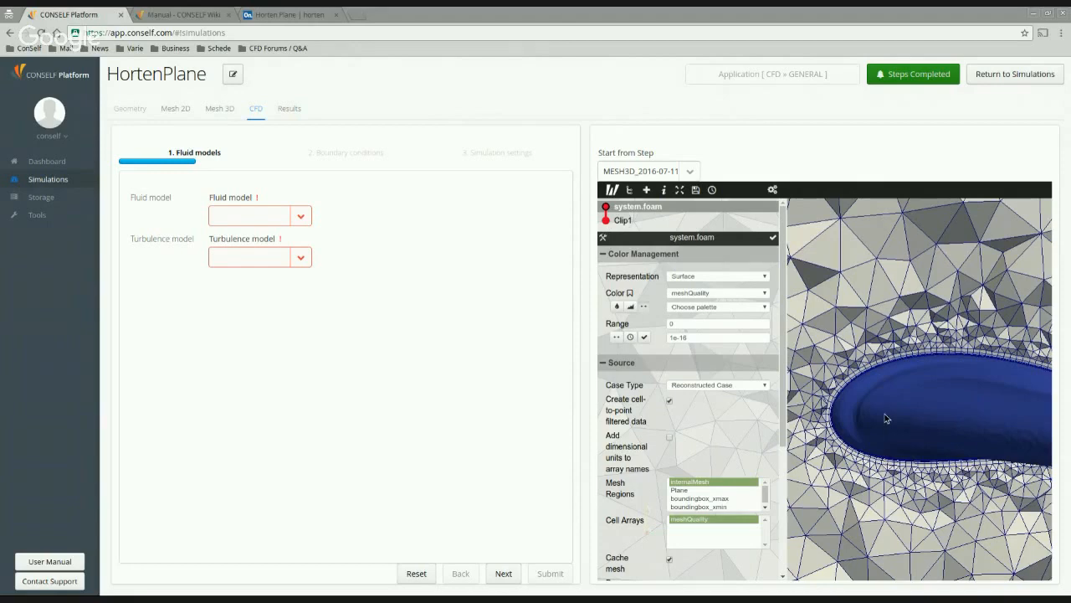
drag(887, 418, 824, 426)
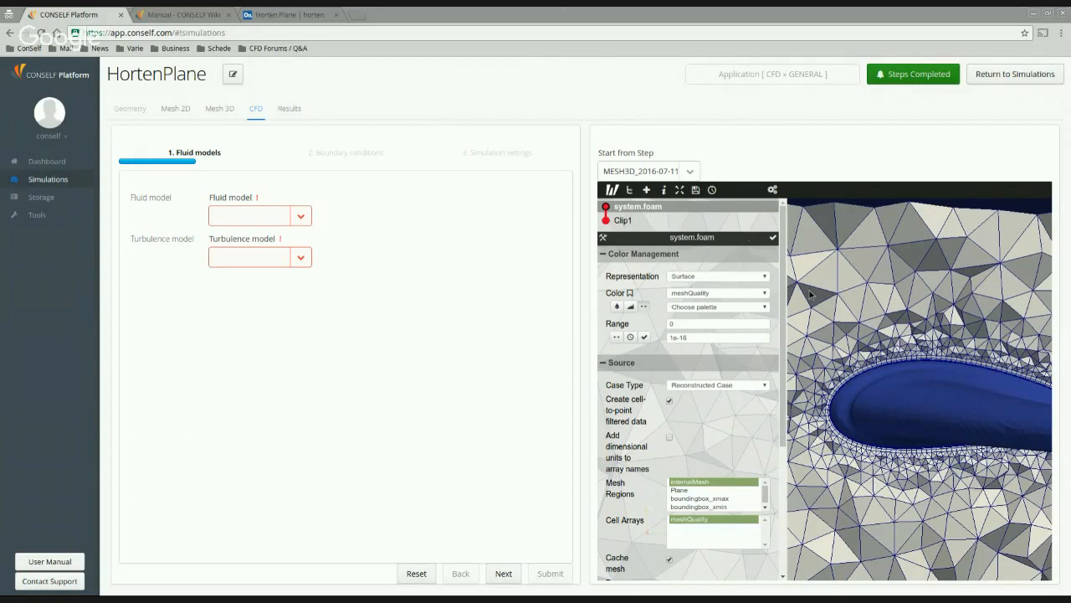
click(613, 191)
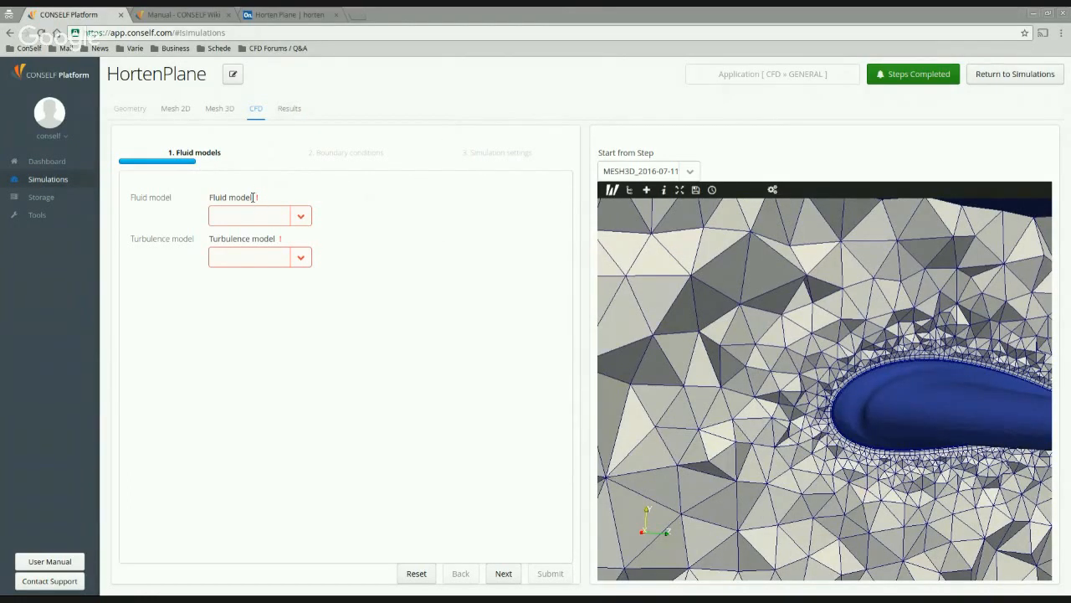
Set the fluid model to Incompressible and the turbulence model to Spalart-Allmaras
click(309, 223)
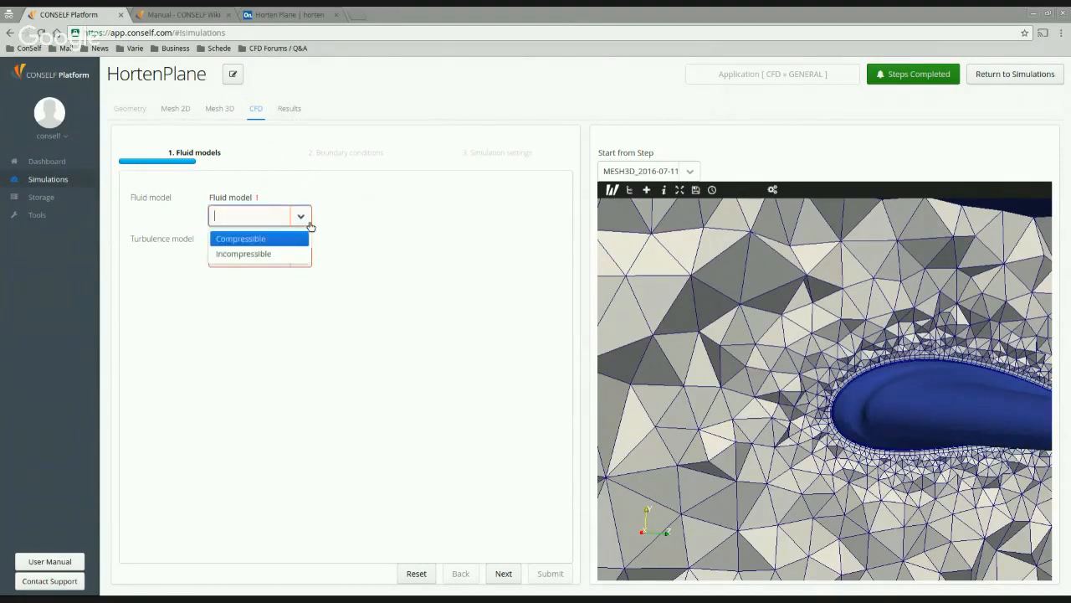
click(270, 261)
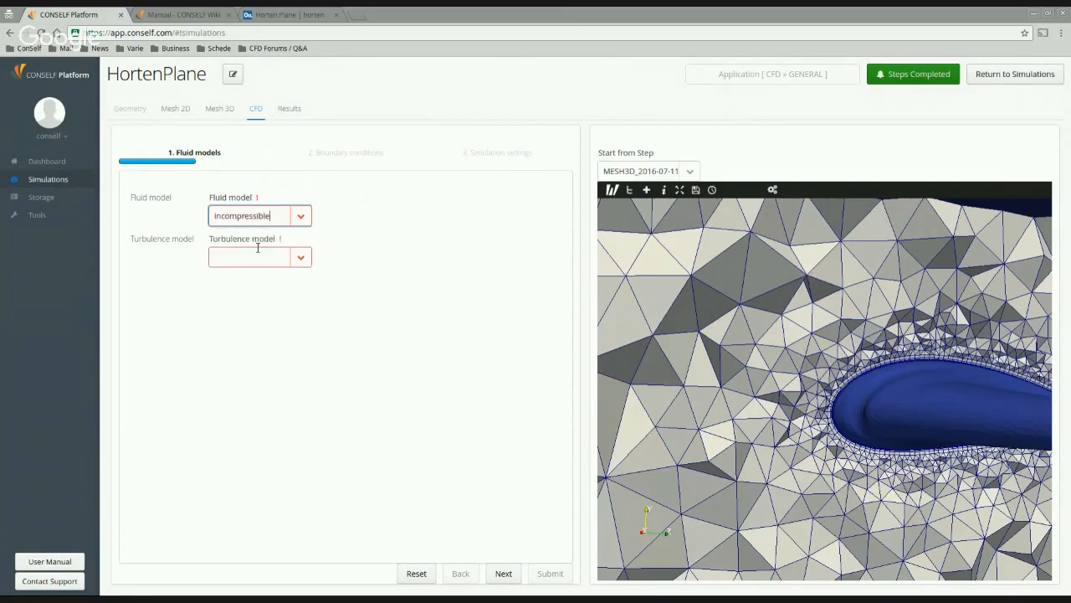
click(300, 265)
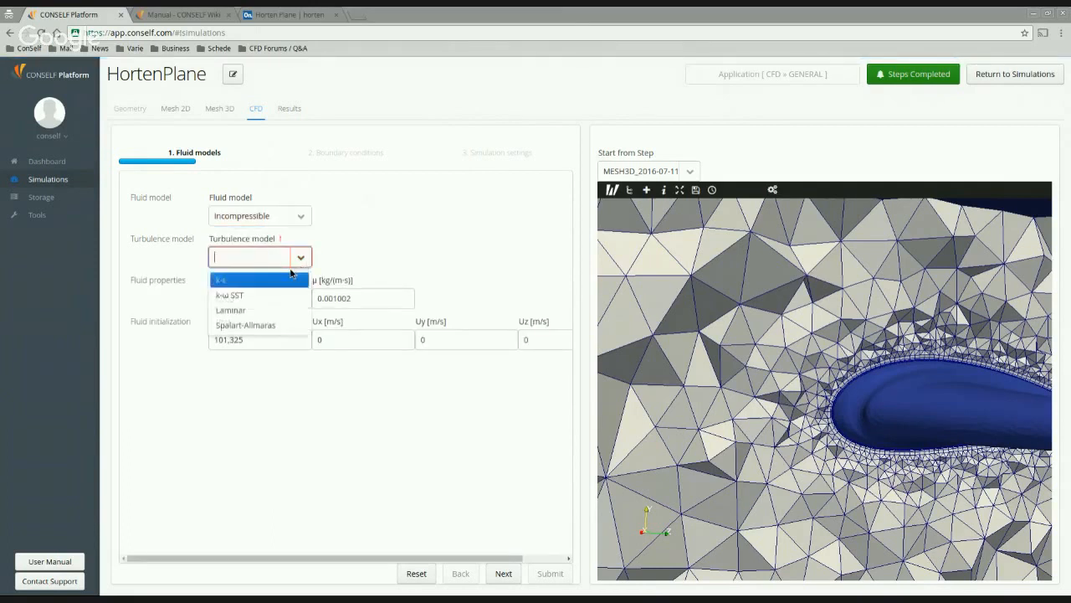
click(272, 328)
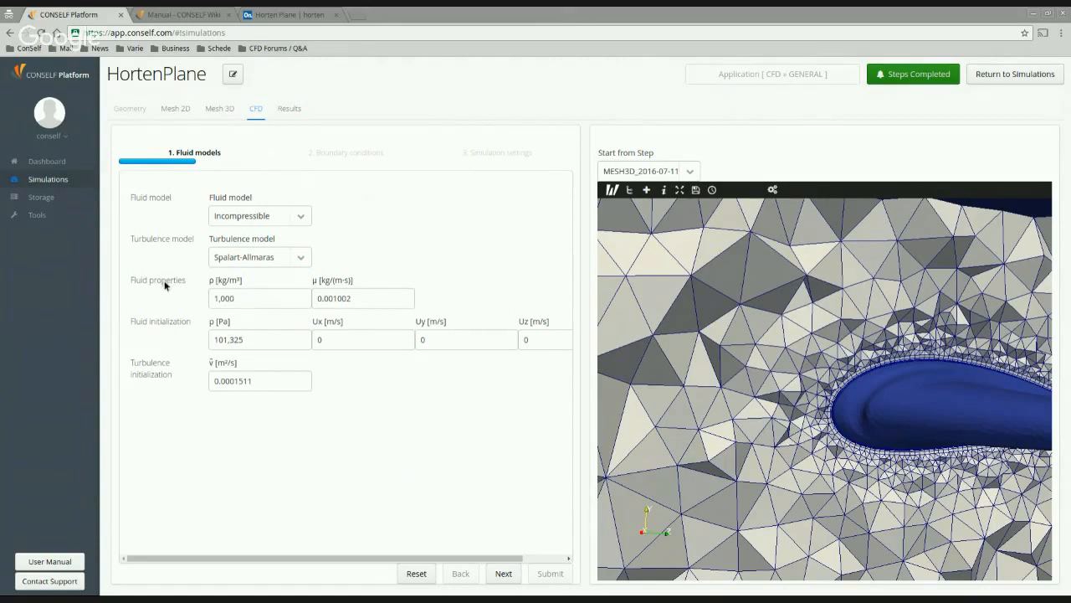
Set the fluid density to 1.225 kg/m³ and the dynamic viscosity to 0.0000177 kg/(m·s)
click(246, 300)
drag(246, 300, 198, 301)
text(1.225)
drag(246, 301, 199, 295)
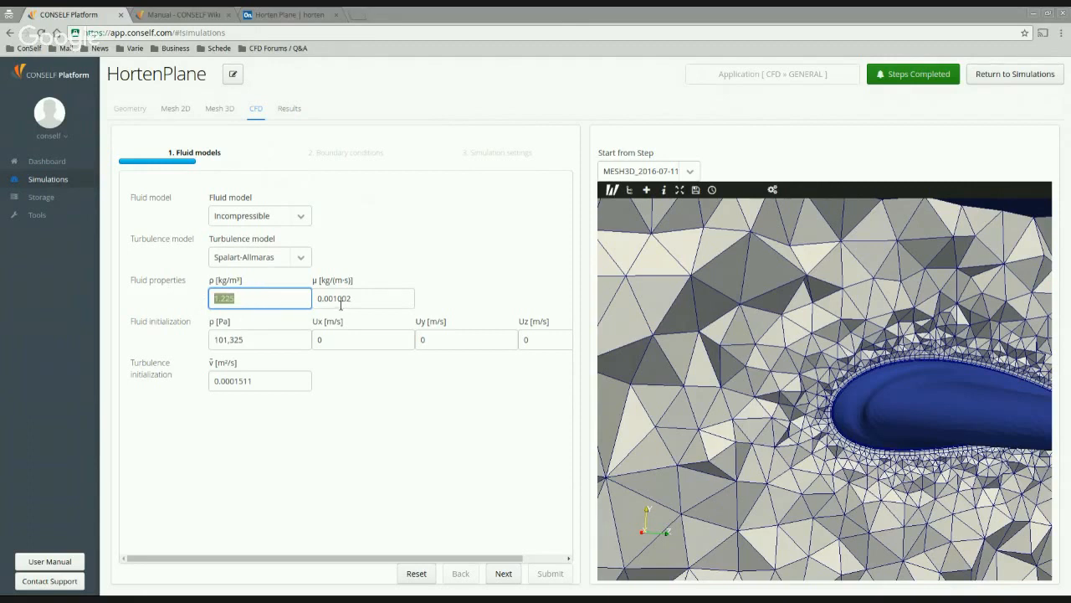
drag(333, 298, 360, 300)
text(177)
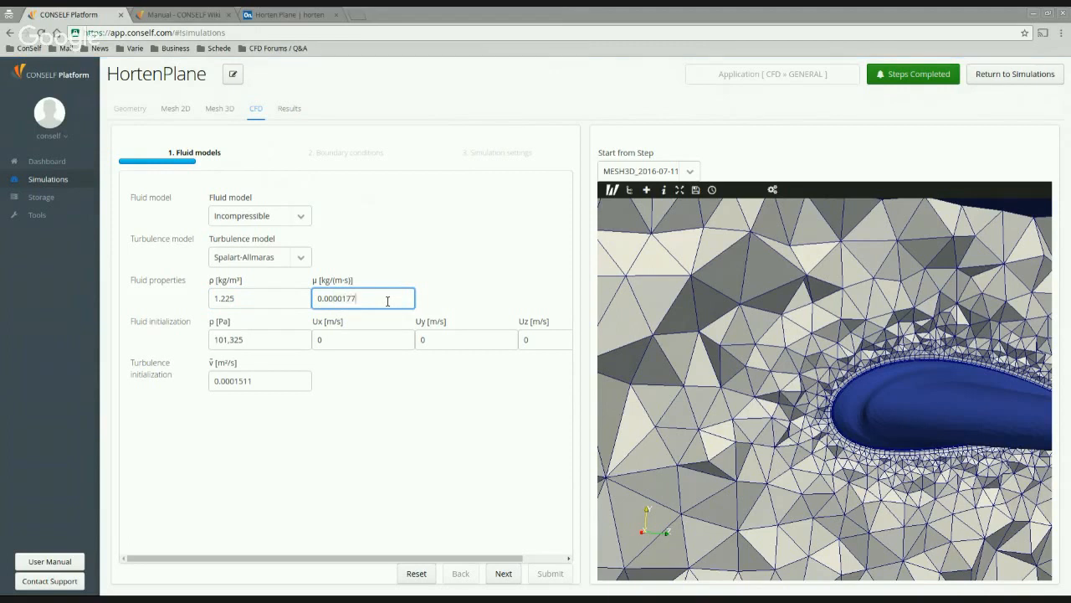
drag(366, 303, 274, 300)
Review the fluid initialization fields for pressure and the Ux, Uy and Uz velocity components
click(165, 336)
drag(259, 343, 195, 337)
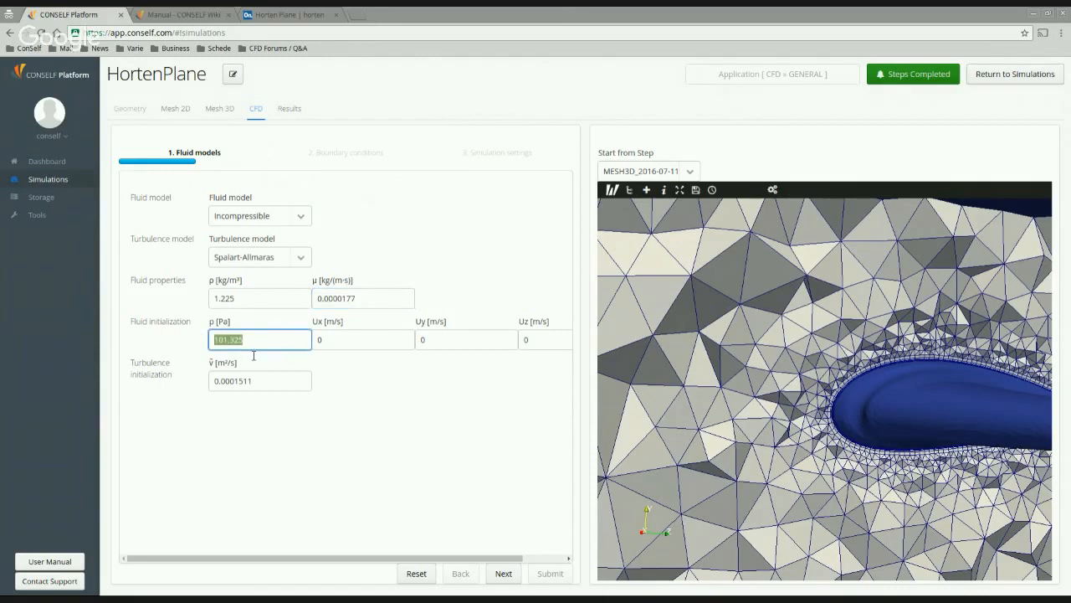
click(360, 341)
click(478, 347)
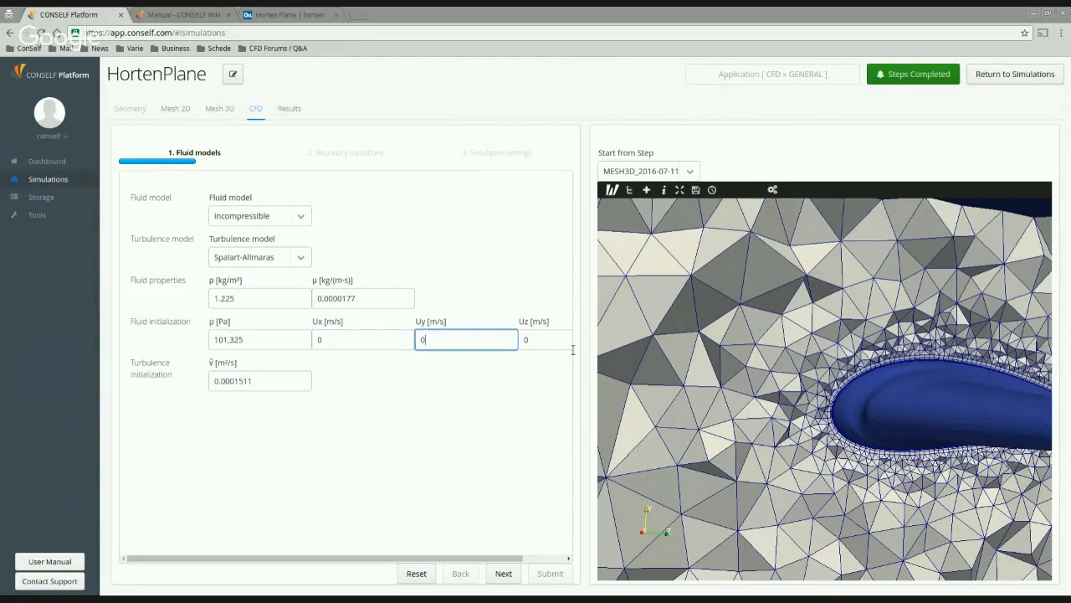
click(557, 347)
click(475, 342)
click(382, 343)
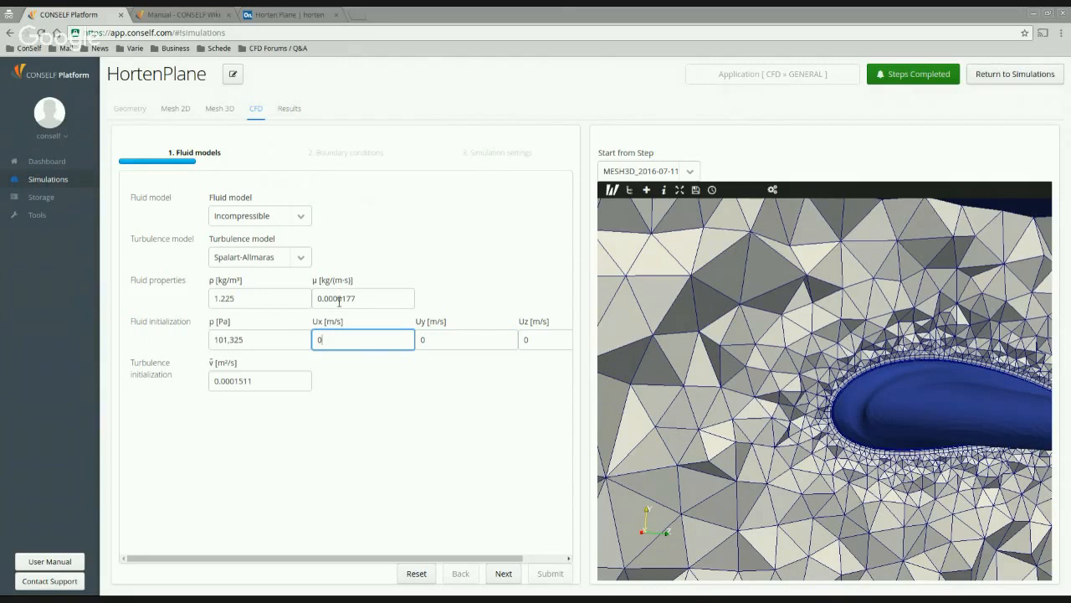
Copy the dynamic viscosity value 0.0000177 into the turbulence initialization ν̃ and proceed to the boundary conditions
double_click(365, 303)
key(ctrl+c)
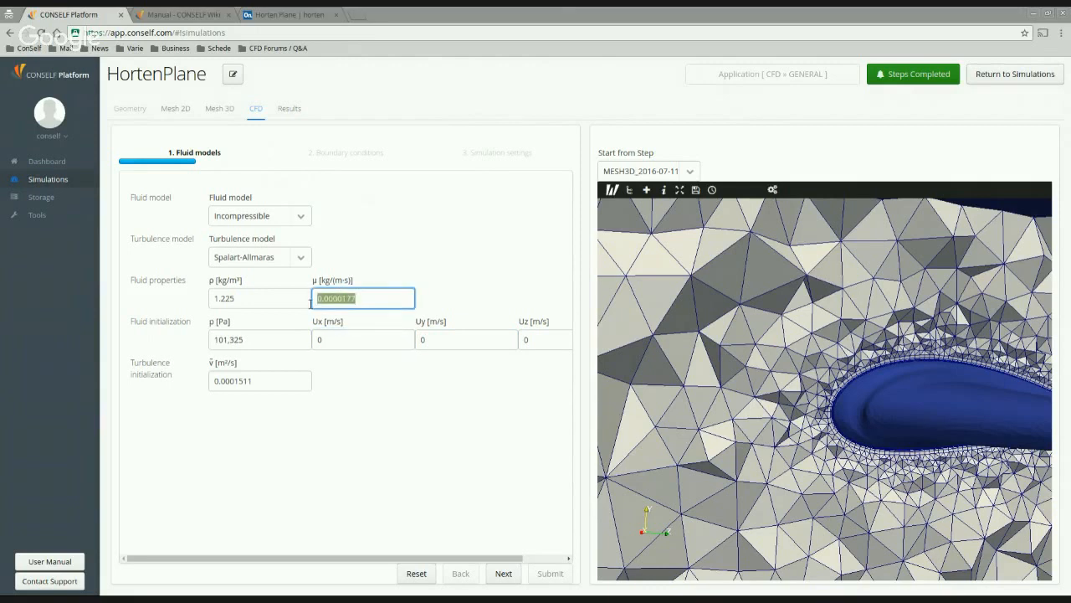
double_click(219, 383)
key(ctrl+v)
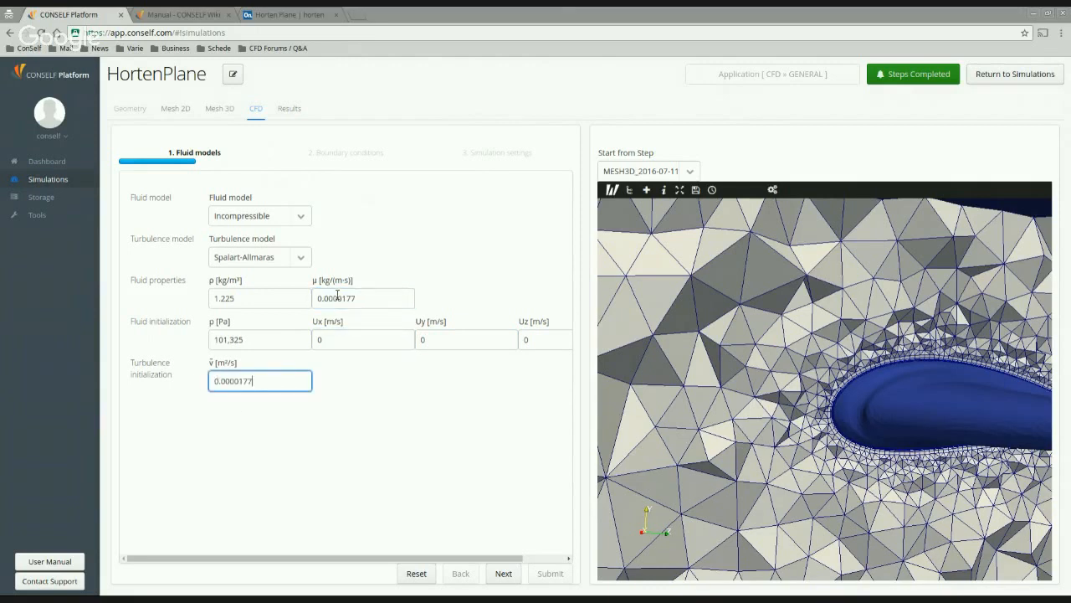
click(504, 574)
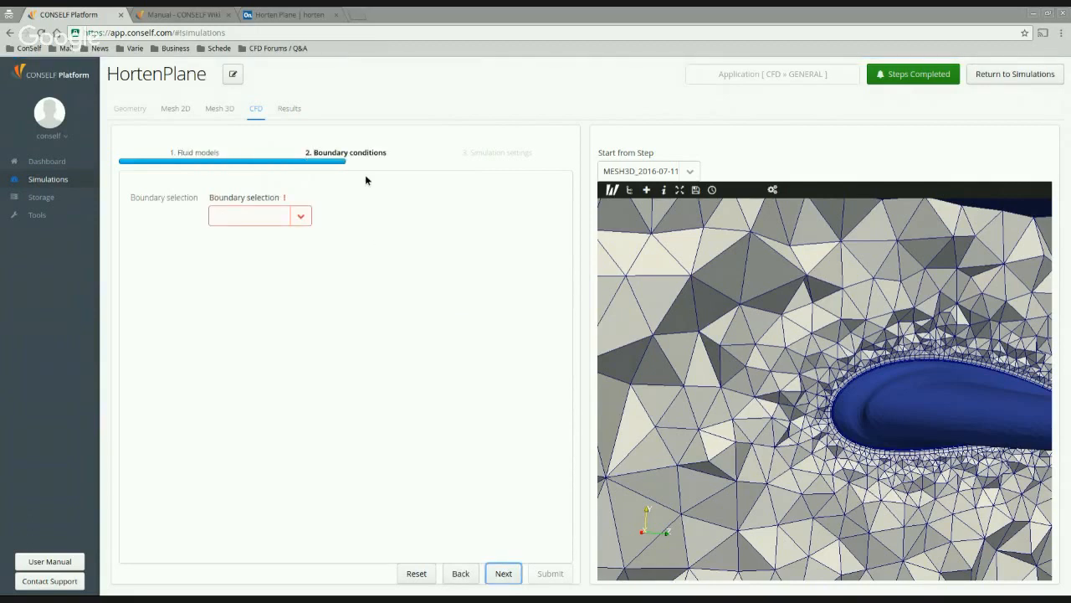
Select the Plane boundary with its WALL - No slip condition and check the Ux, Uy and Uz wall velocities
click(301, 217)
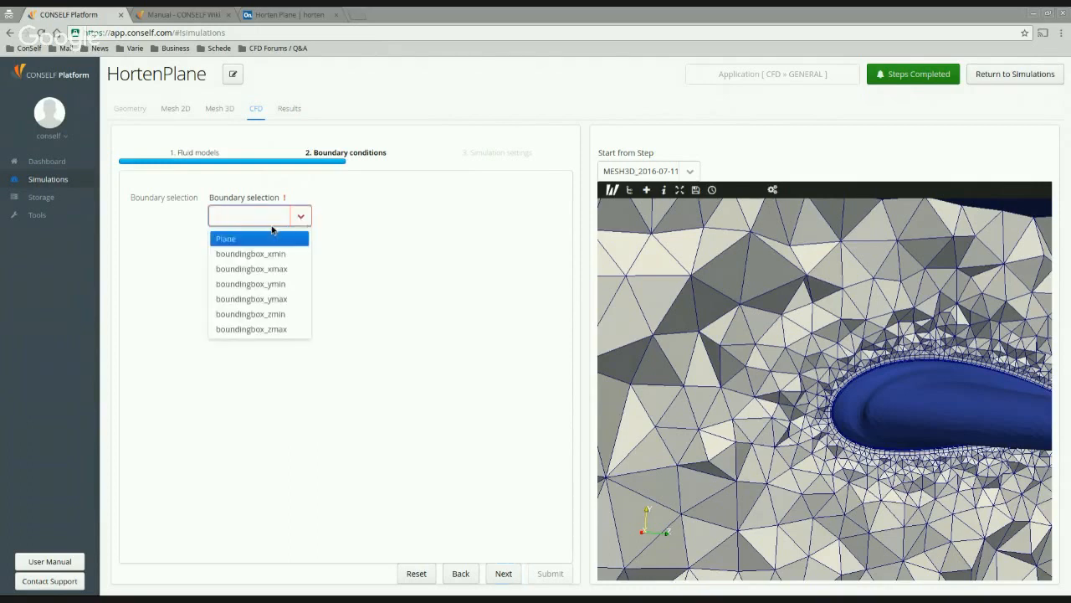
click(273, 238)
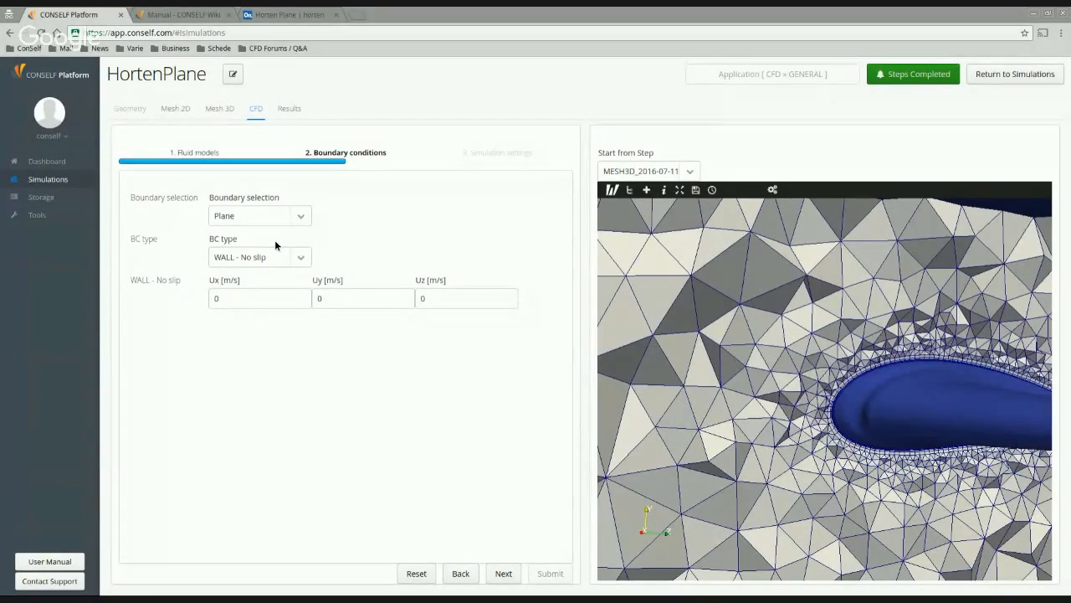
click(289, 307)
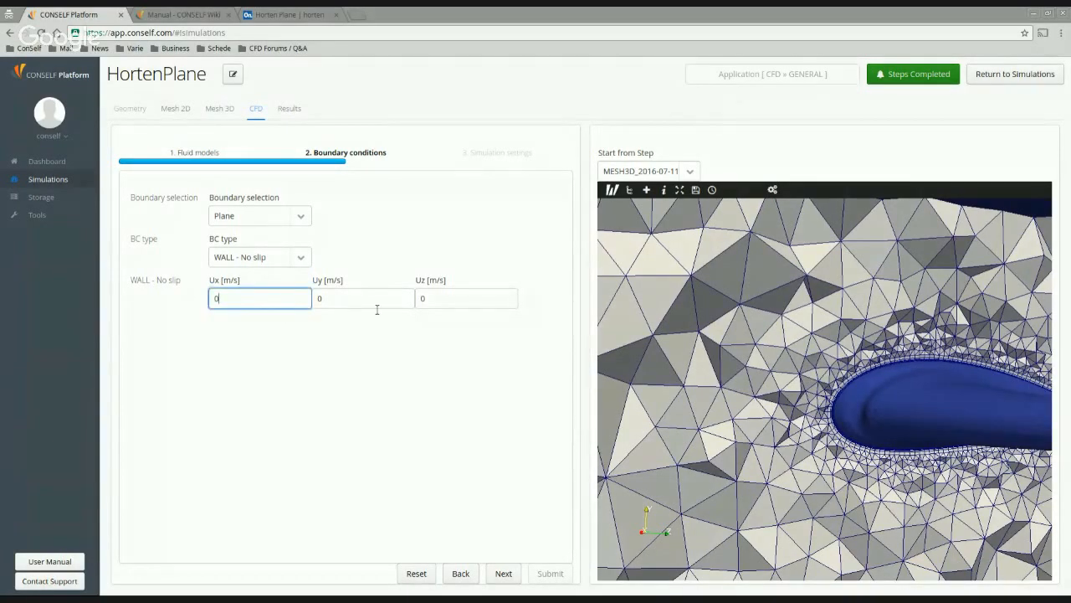
click(376, 308)
click(439, 307)
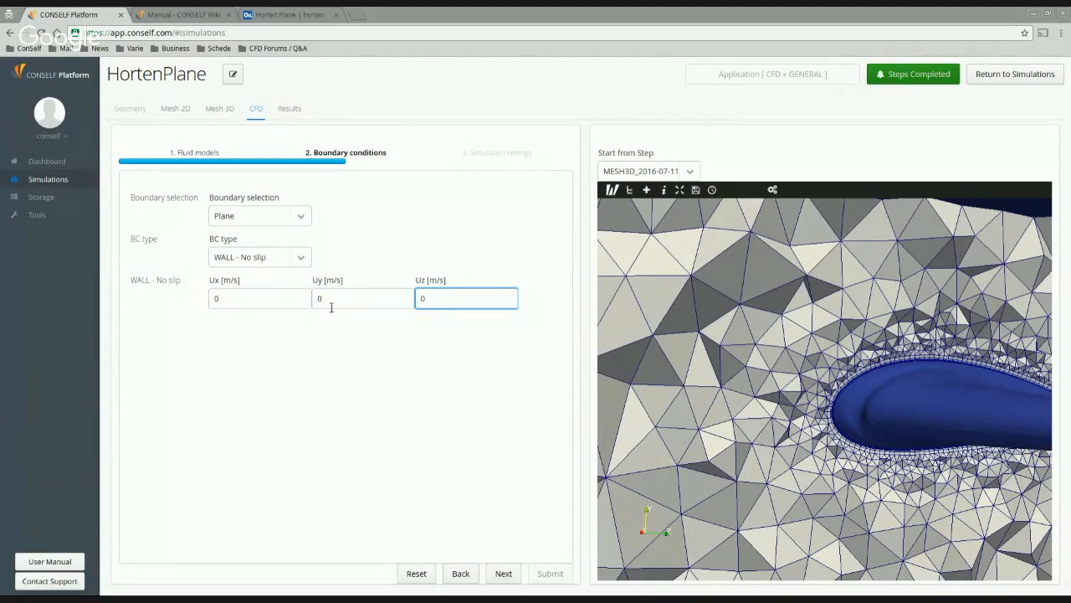
Assign the SYMMETRY boundary condition to boundingbox_xmin and boundingbox_xmax
click(302, 217)
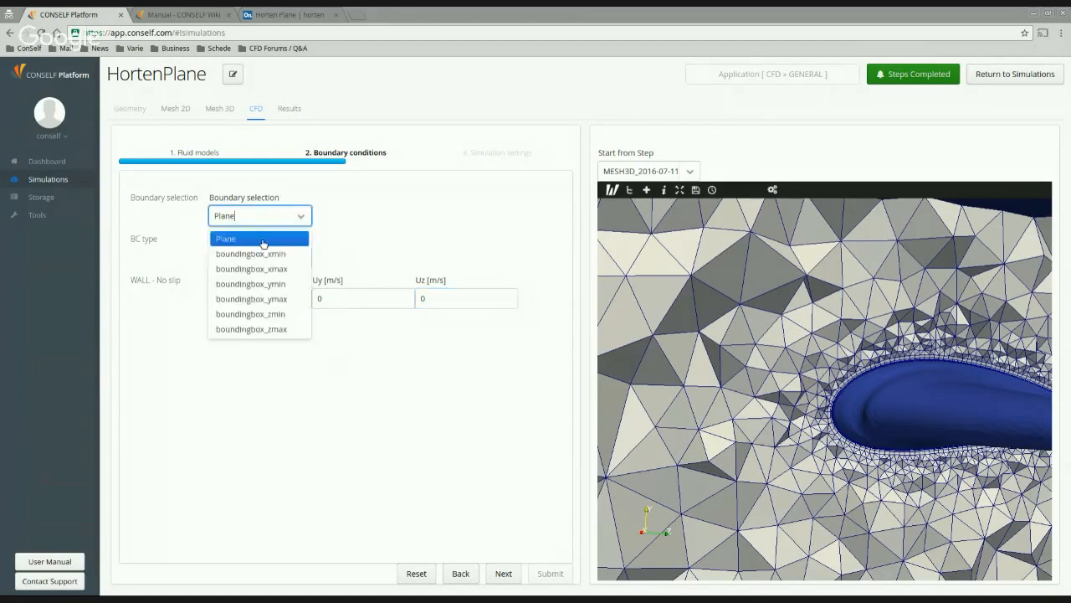
click(296, 253)
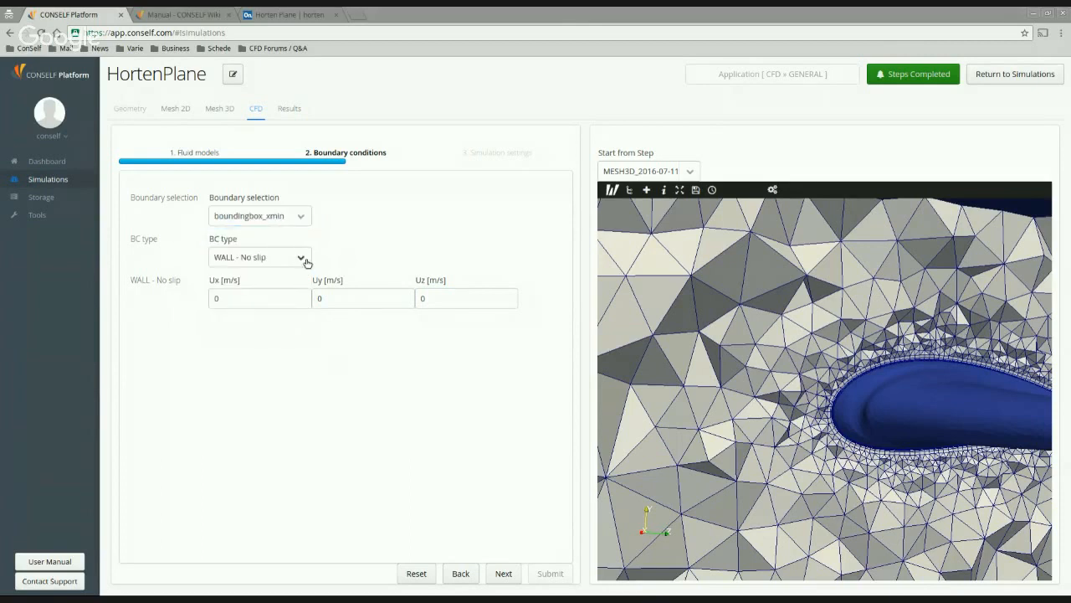
click(304, 263)
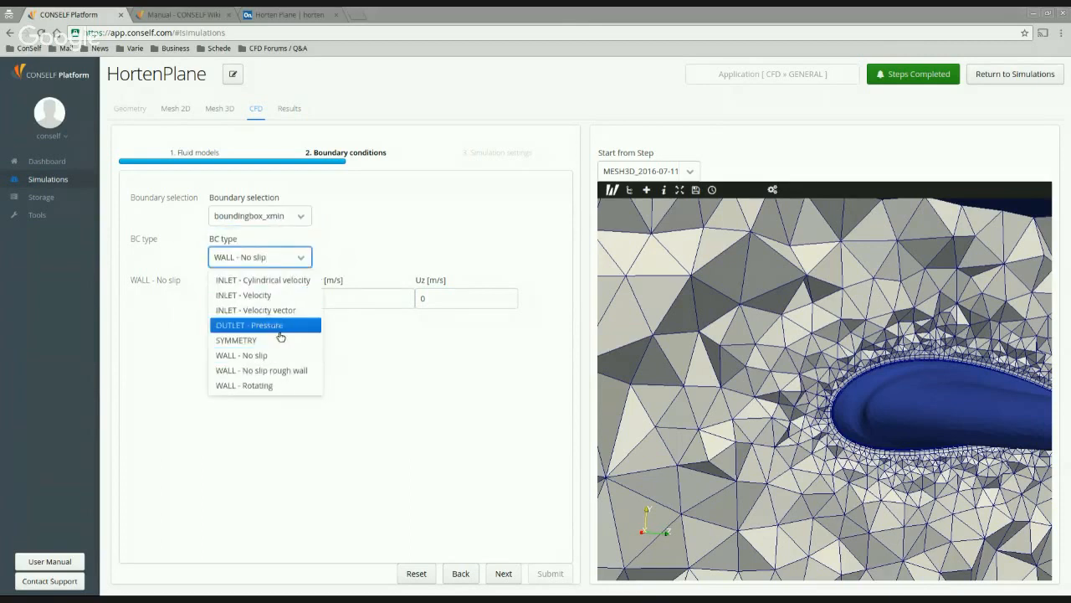
click(283, 339)
click(292, 219)
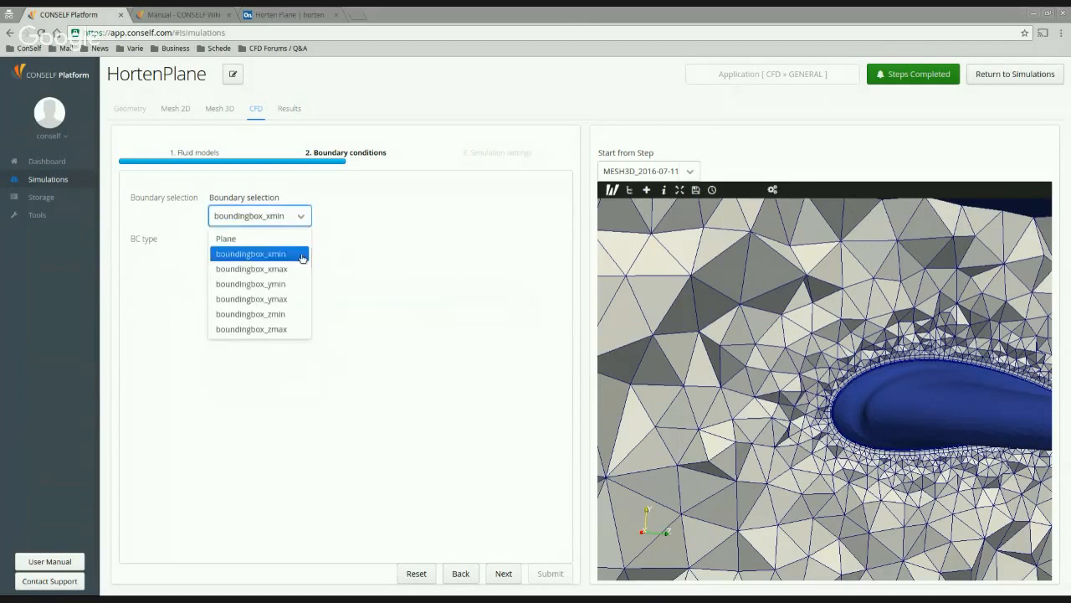
click(297, 269)
click(302, 253)
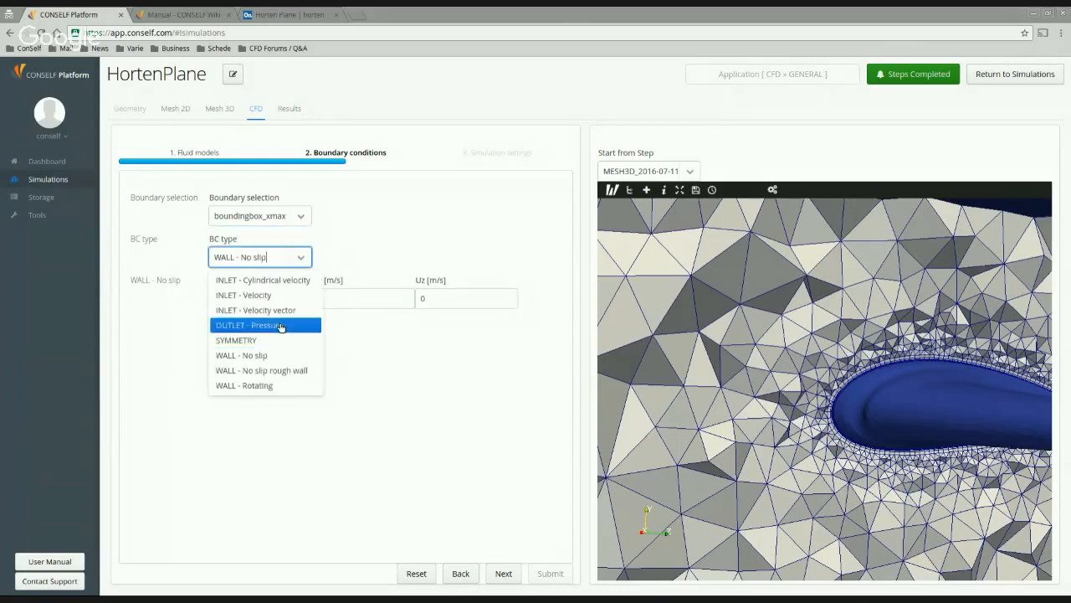
click(281, 339)
Assign the SYMMETRY boundary condition to boundingbox_ymin and boundingbox_ymax
click(292, 218)
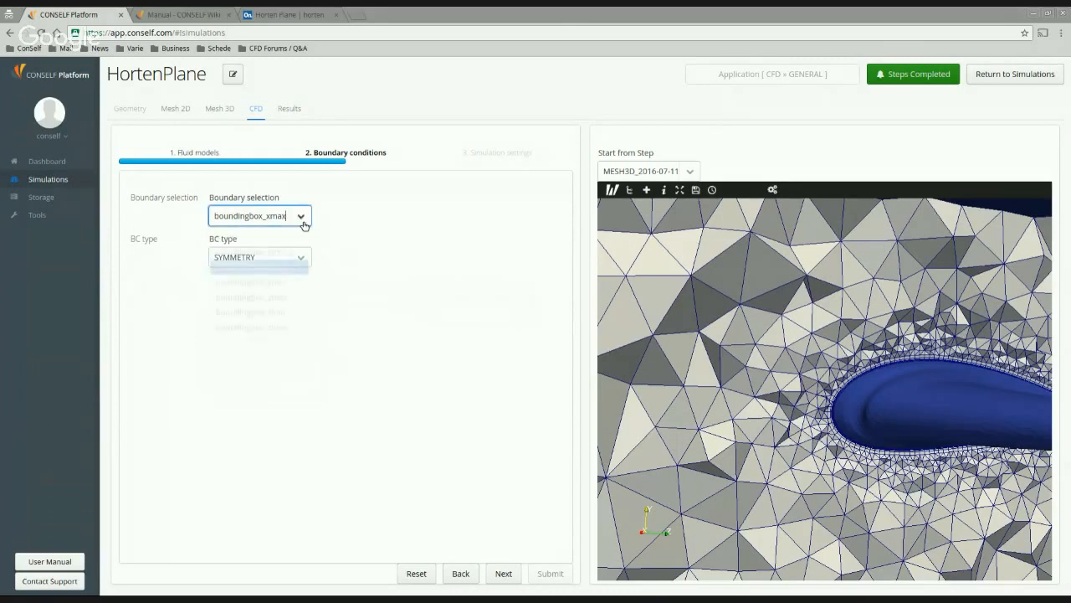
click(294, 288)
click(299, 257)
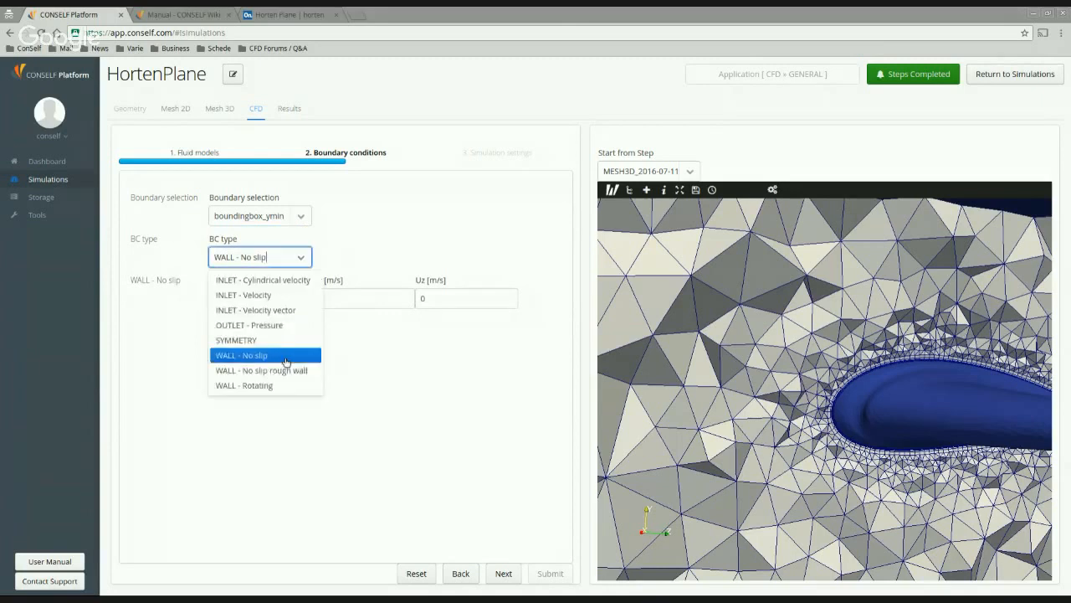
click(282, 338)
click(303, 215)
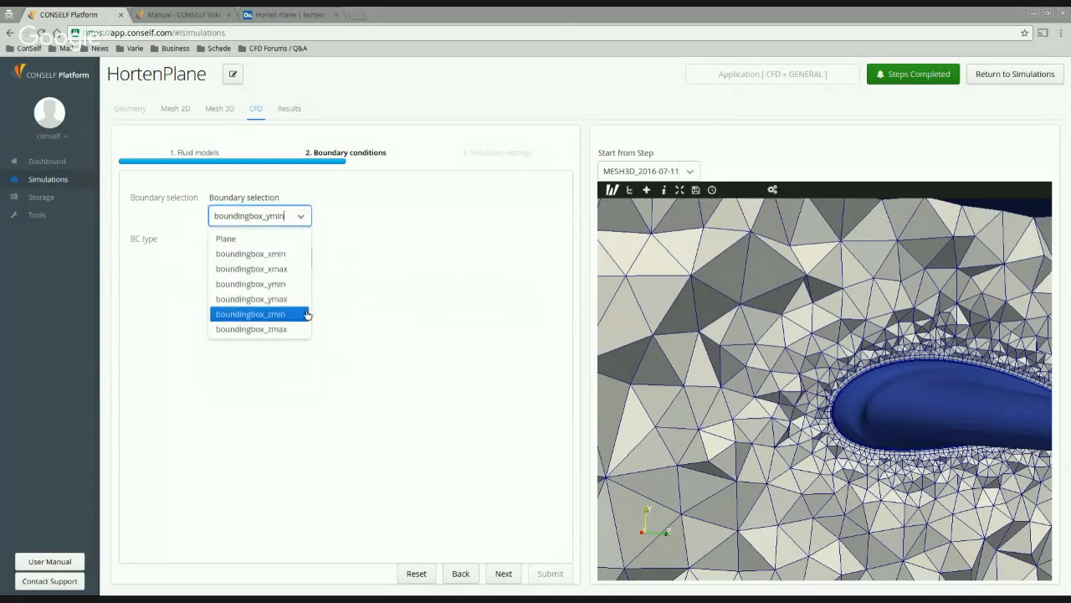
click(301, 302)
click(294, 259)
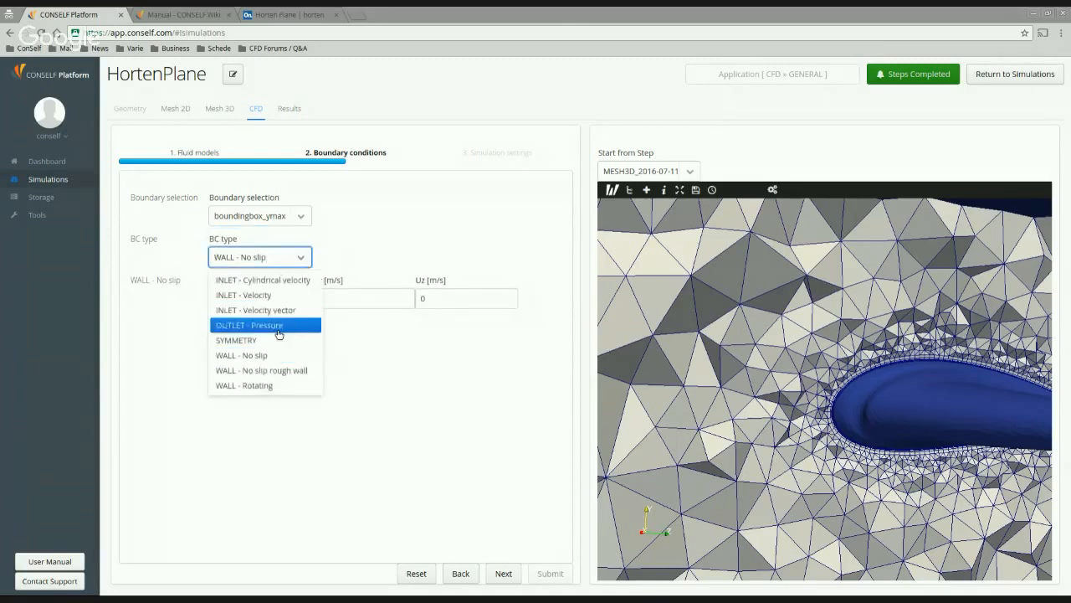
click(282, 338)
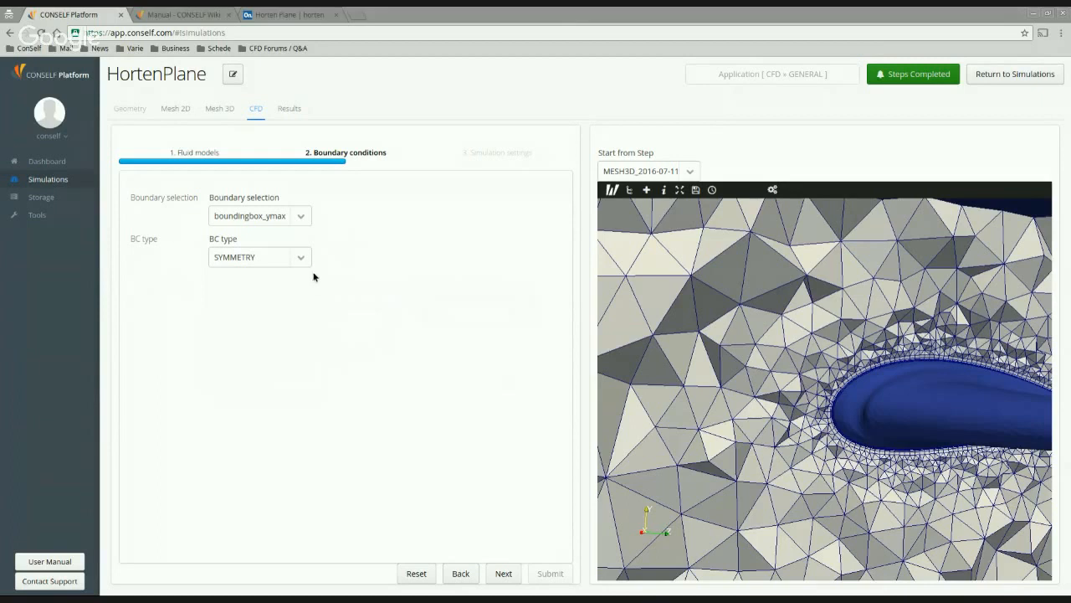
Make boundingbox_zmin an INLET - Velocity boundary with a velocity of 100 m/s and a hydraulic diameter of 25 m
click(300, 215)
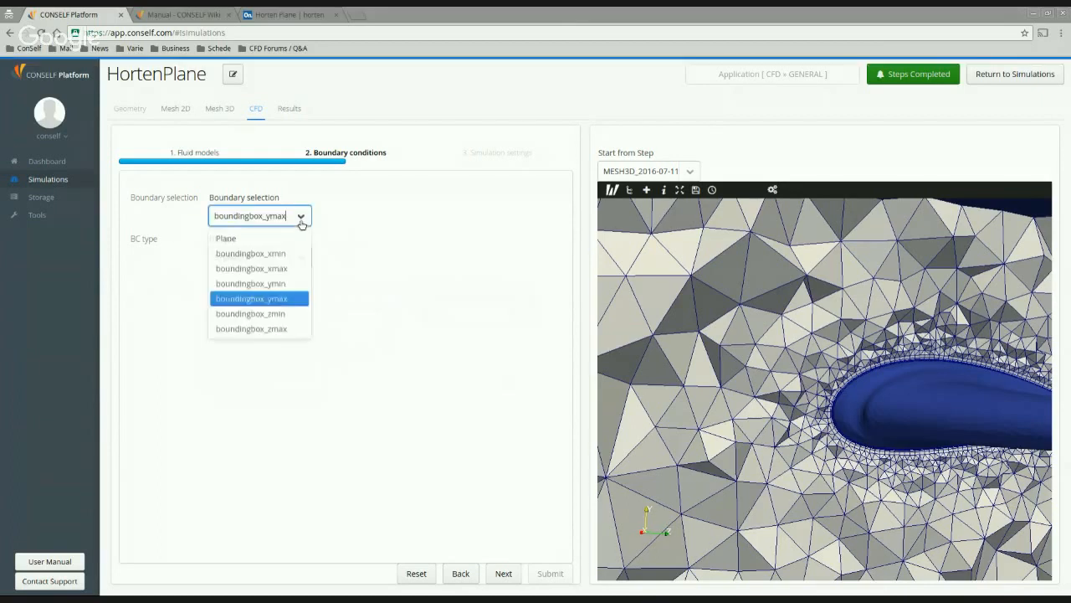
click(272, 315)
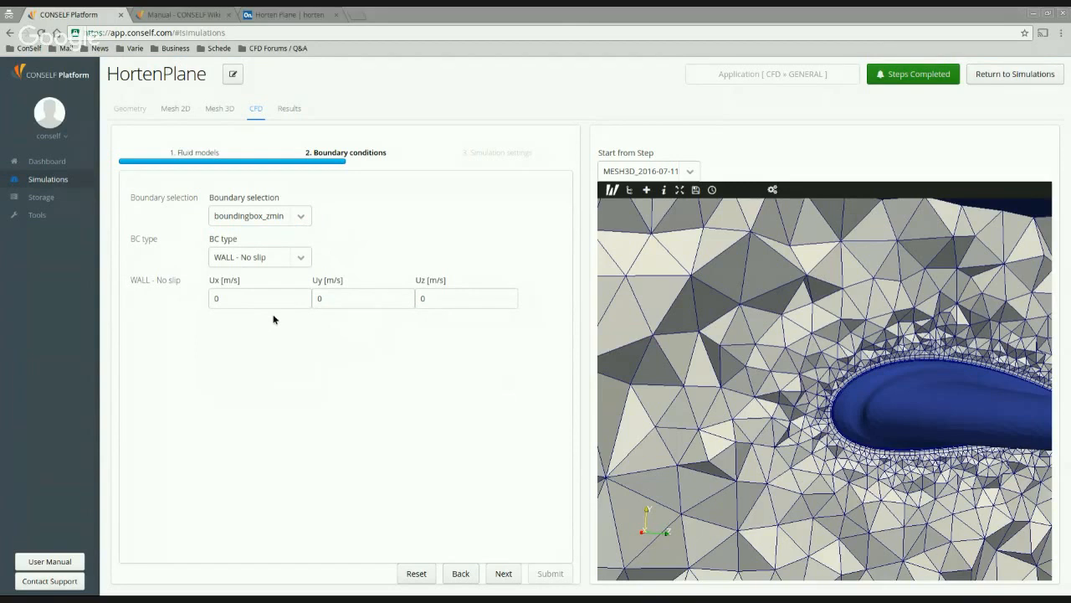
click(299, 259)
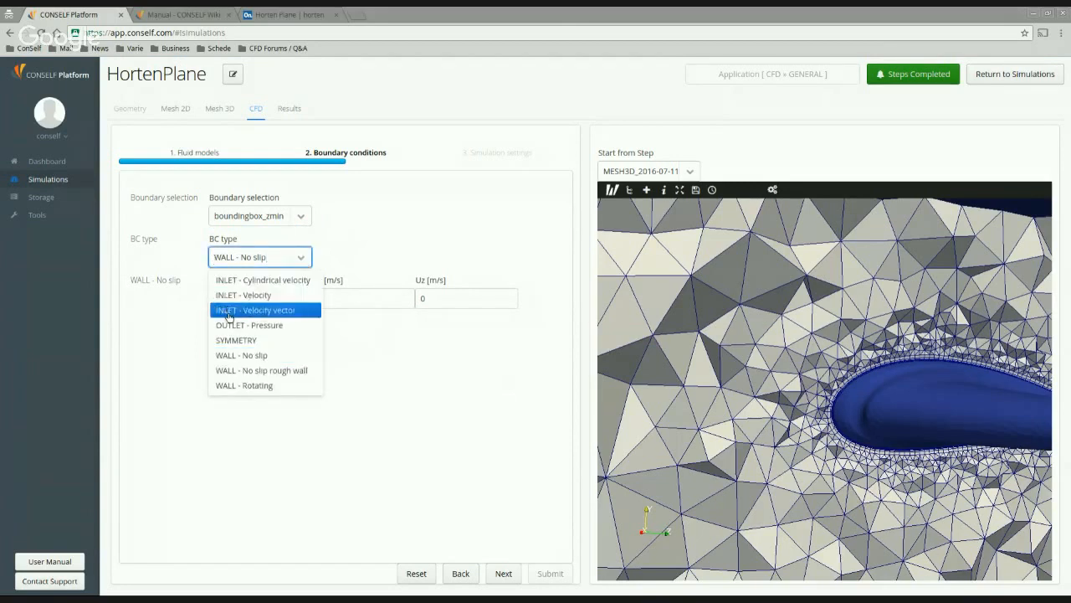
click(234, 297)
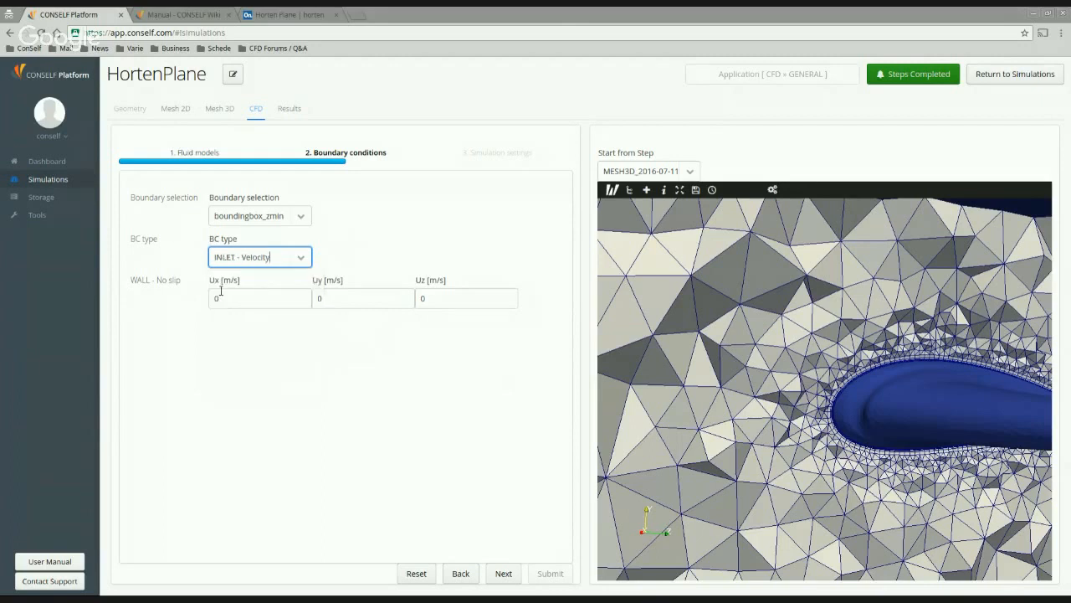
click(234, 301)
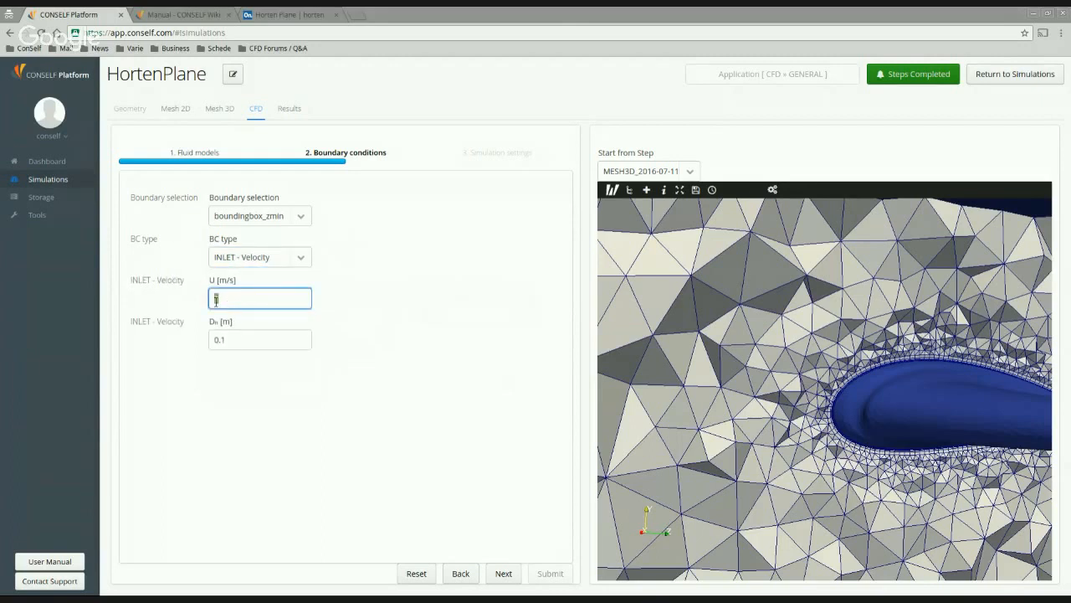
text(00)
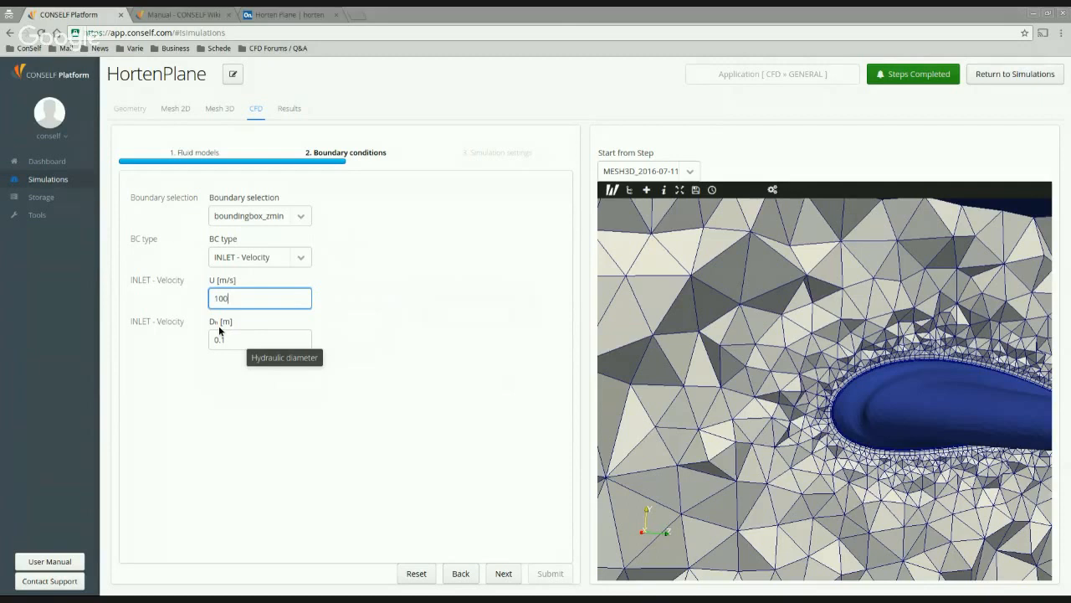
key(Tab)
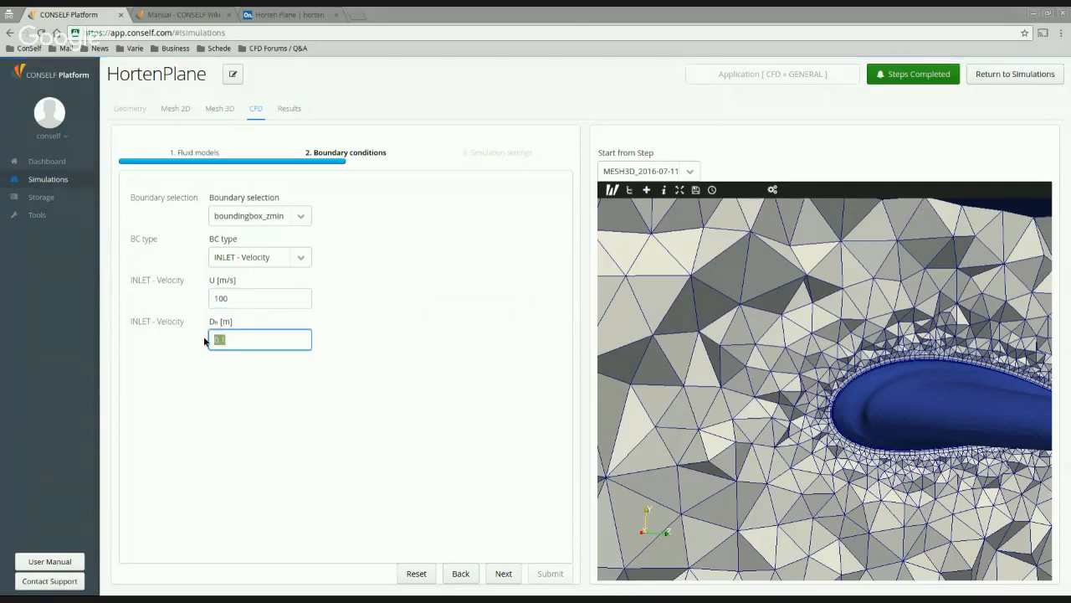
text(25)
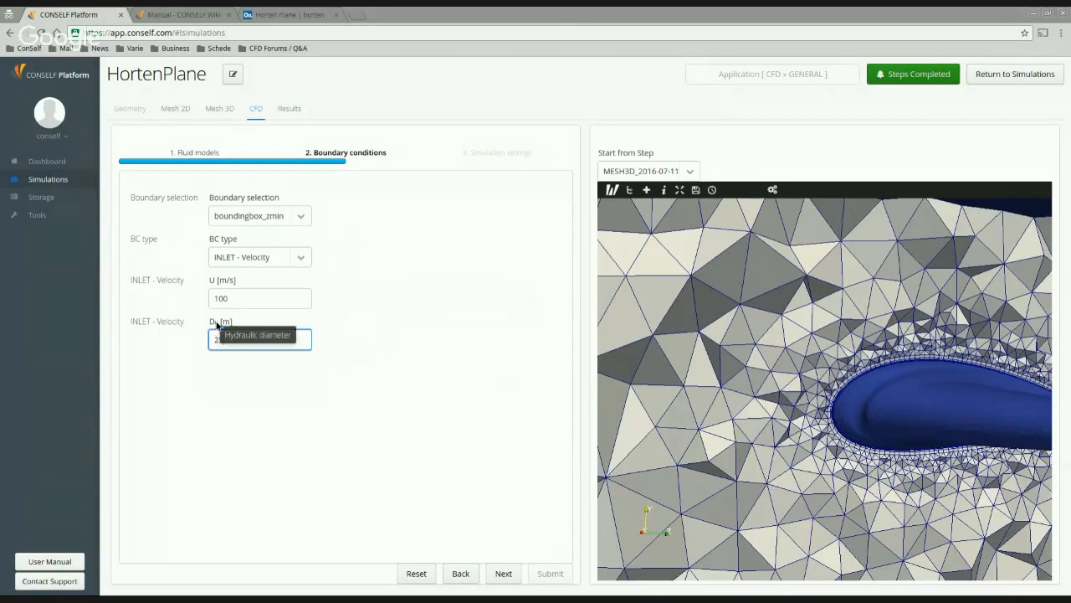
click(375, 357)
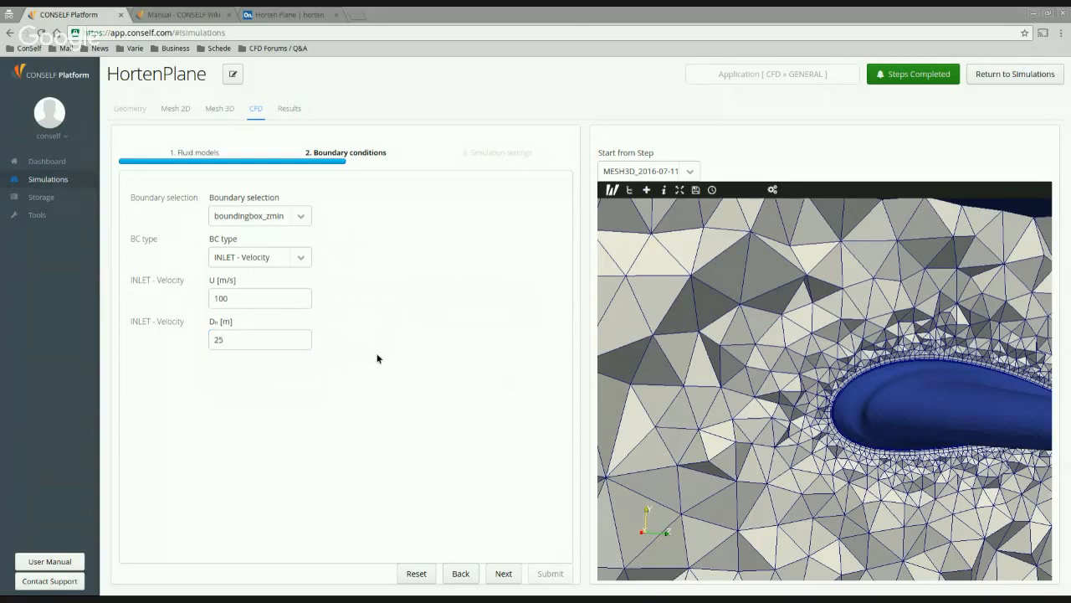
Make boundingbox_zmax an OUTLET - Pressure boundary and proceed to the simulation settings
click(312, 219)
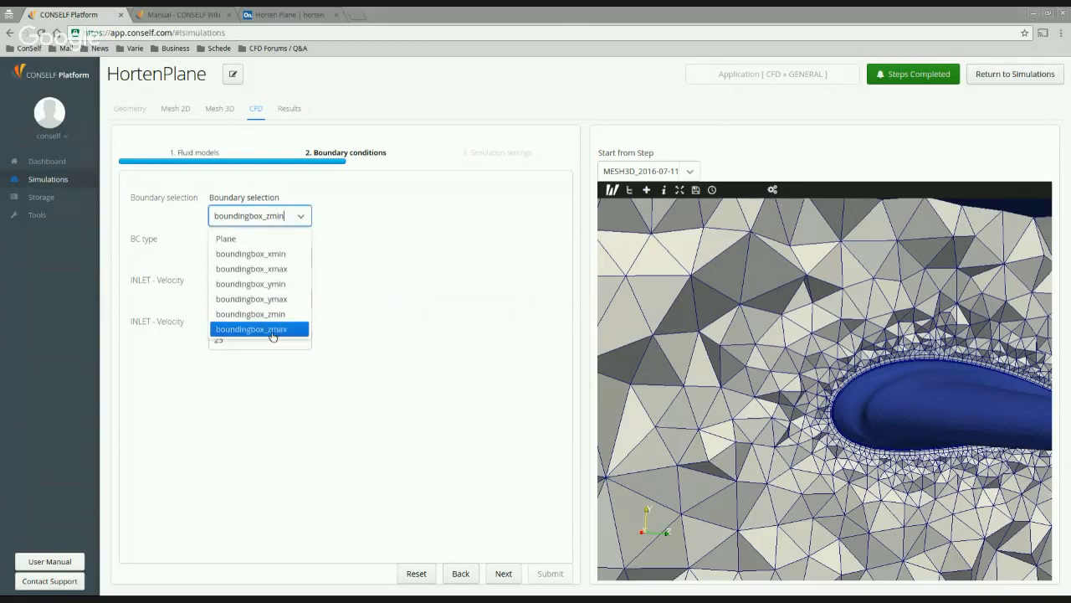
click(287, 329)
click(293, 256)
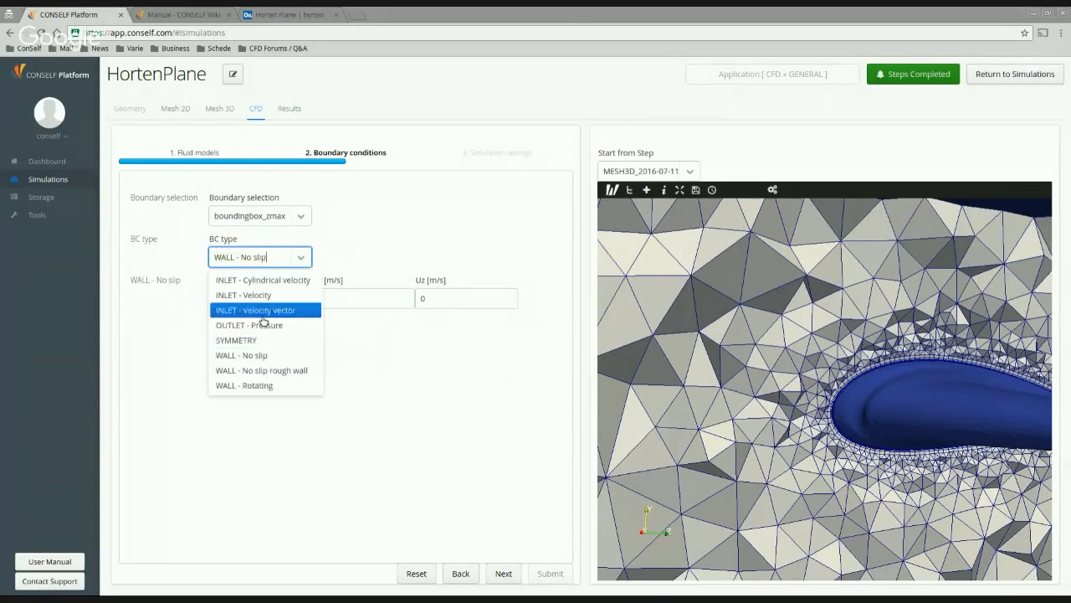
click(239, 331)
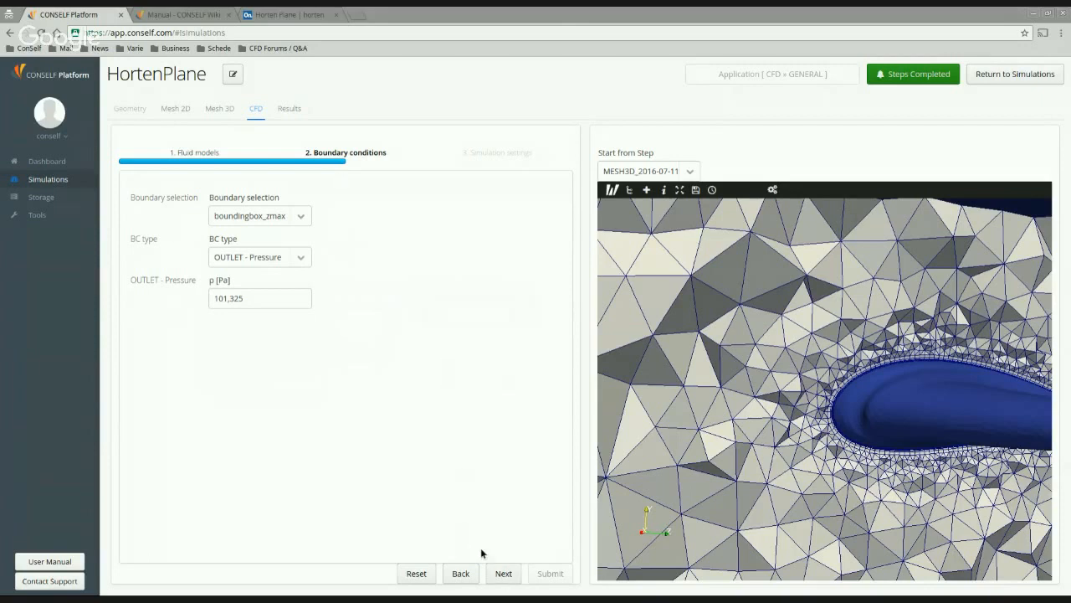
click(495, 574)
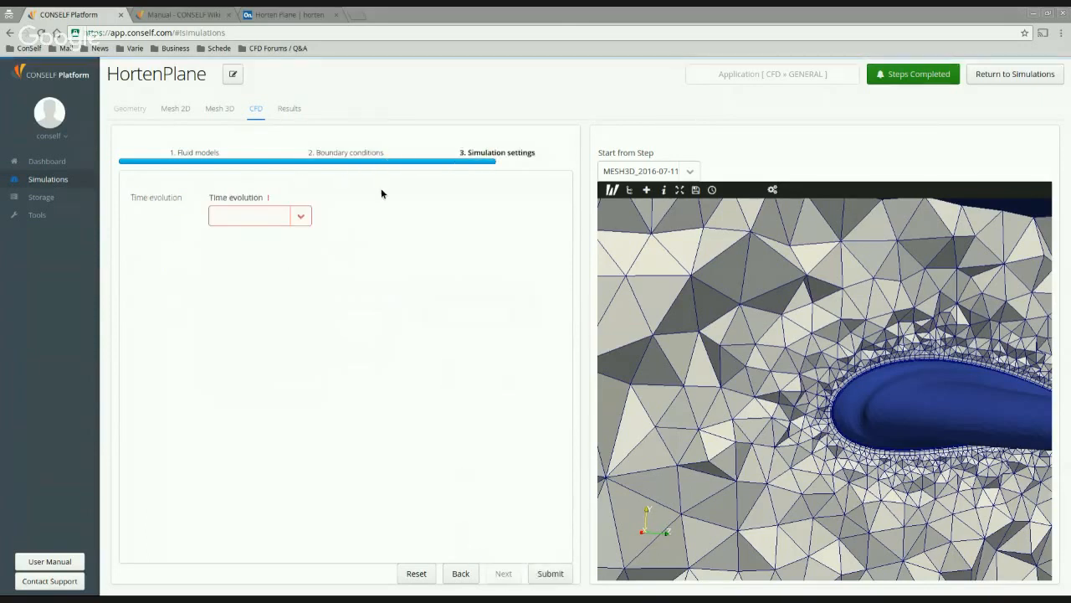
Set the time evolution to Steady with 2,000 iterations, saving the solution every 500 iterations
click(305, 219)
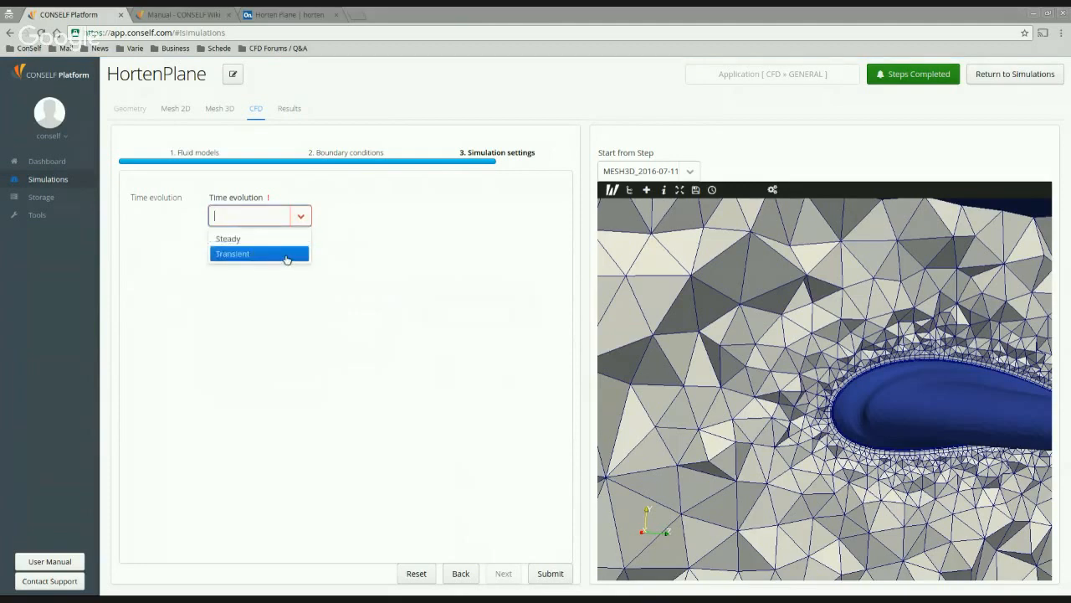
click(288, 240)
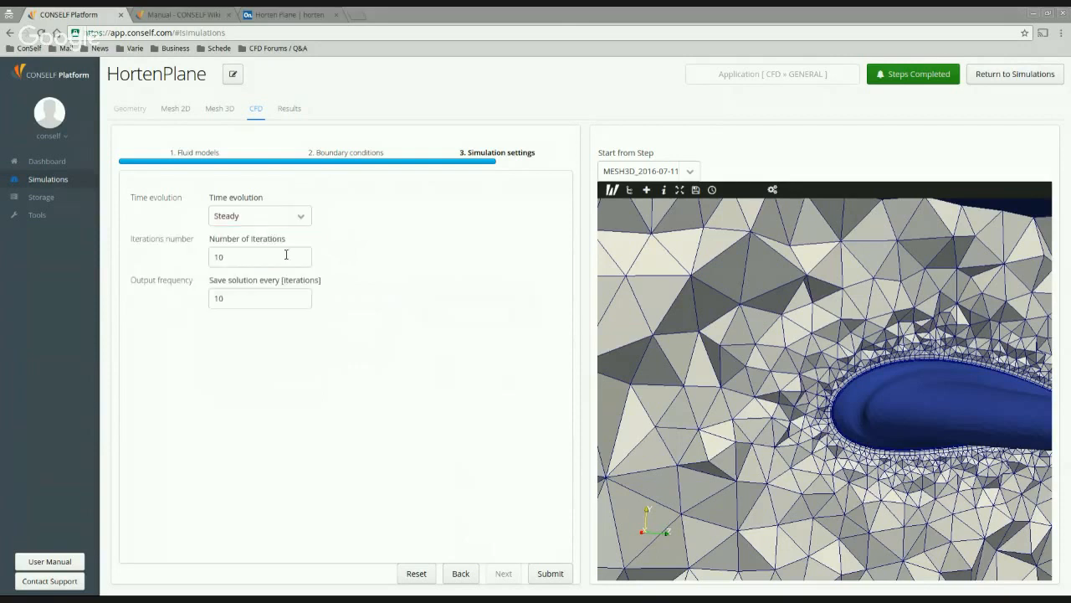
drag(248, 256, 185, 255)
text(2,00)
text(0)
drag(251, 300, 185, 297)
text(500)
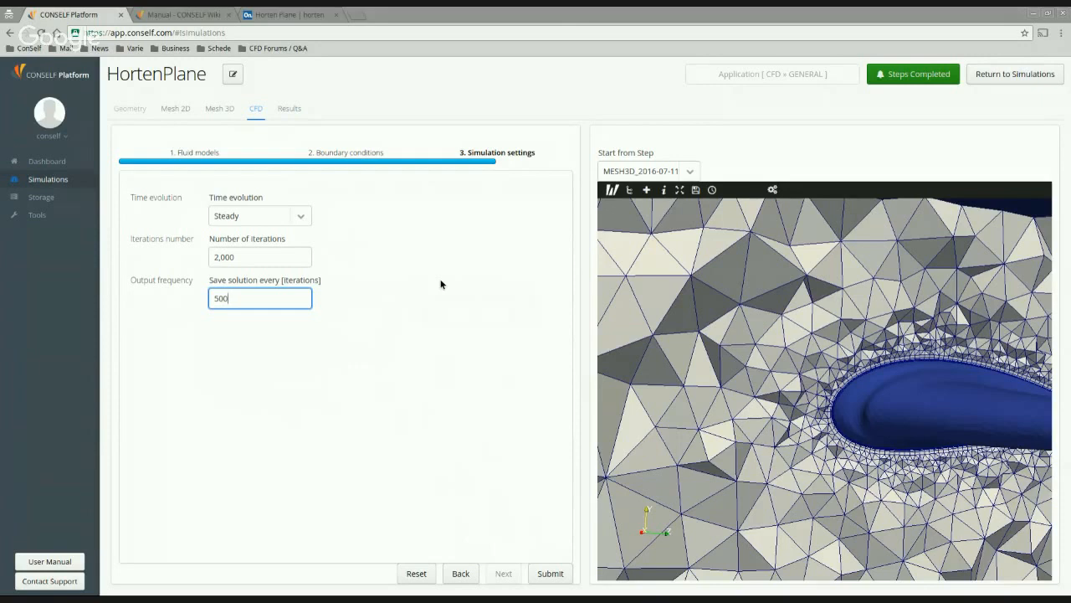
Load the results of the CFD_2016-07-12_07:05 step and review its residuals chart
click(290, 116)
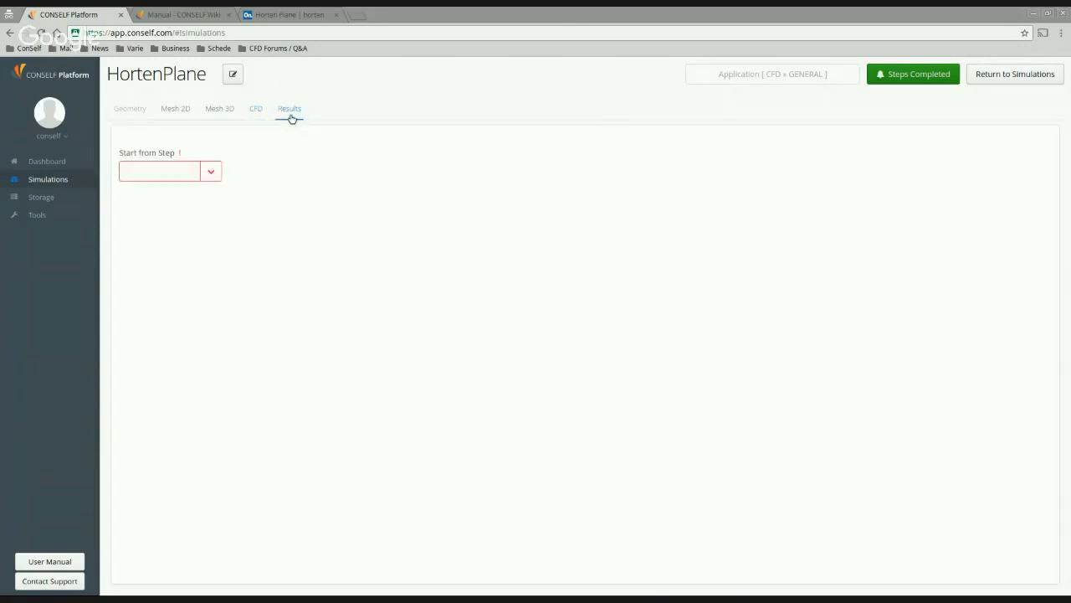
click(211, 173)
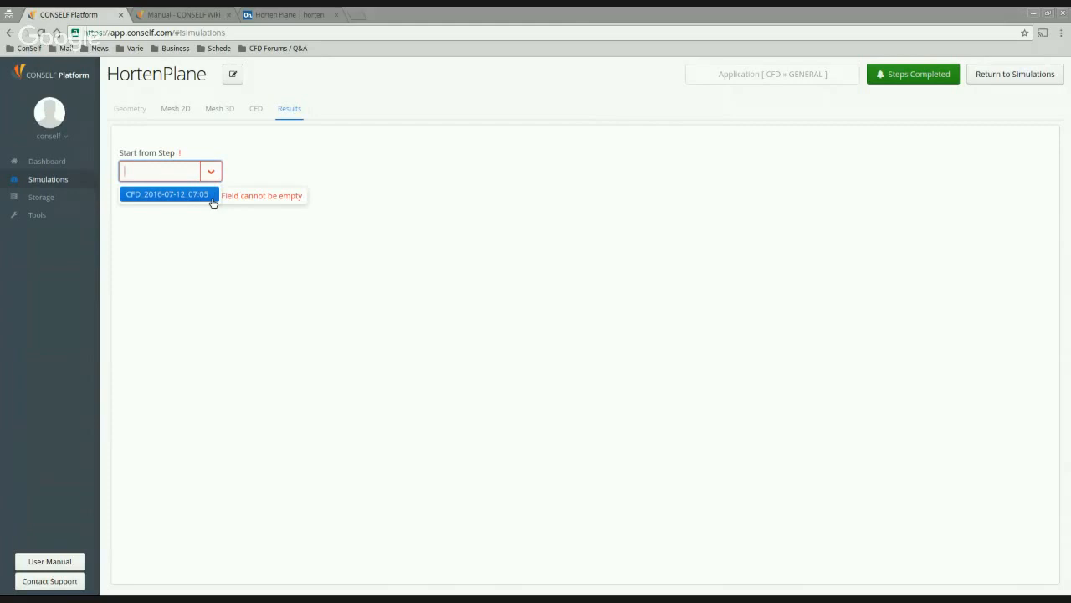
click(212, 197)
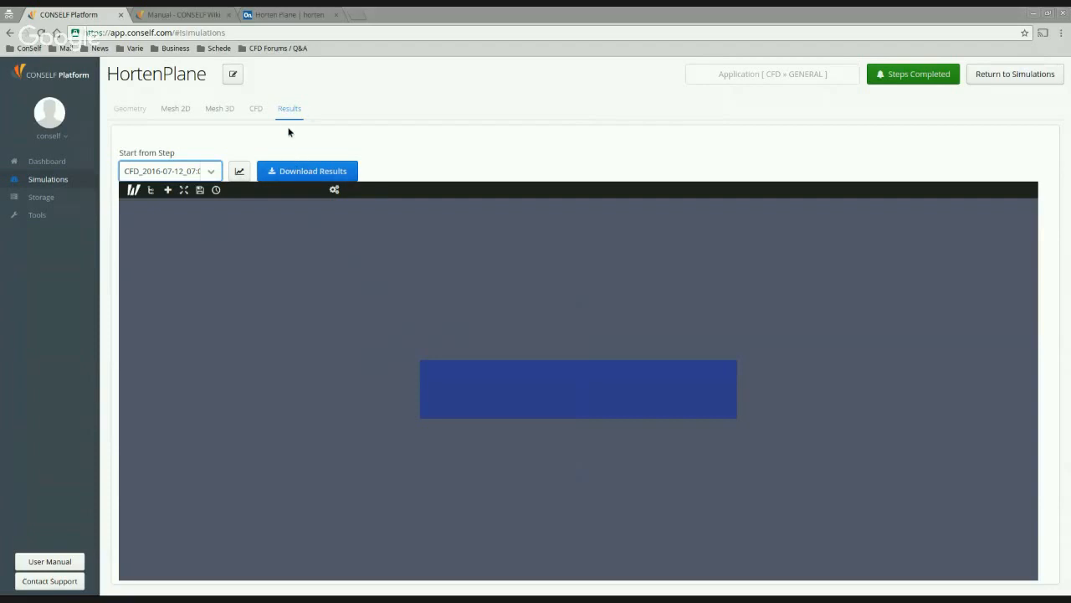
click(241, 174)
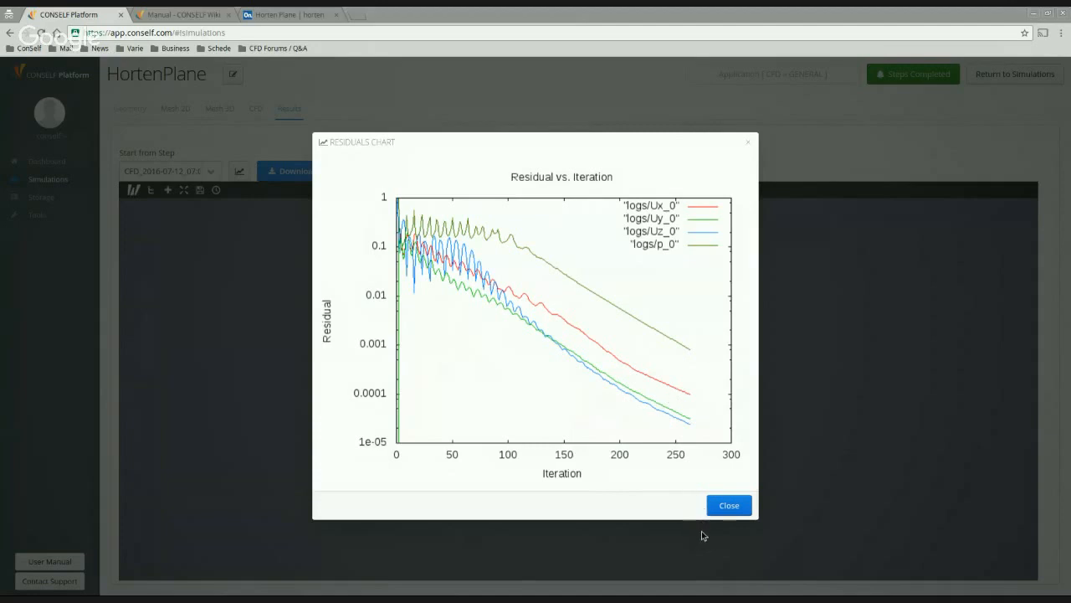
click(733, 507)
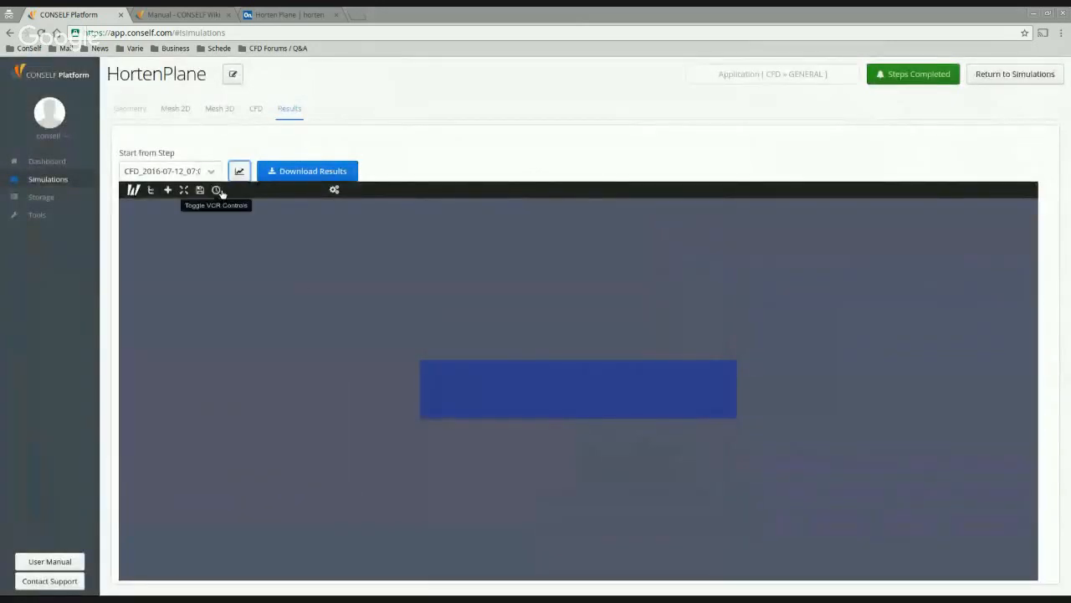
Show the time playback controls, advance the results to the last time step, and orbit to see the whole domain
click(218, 190)
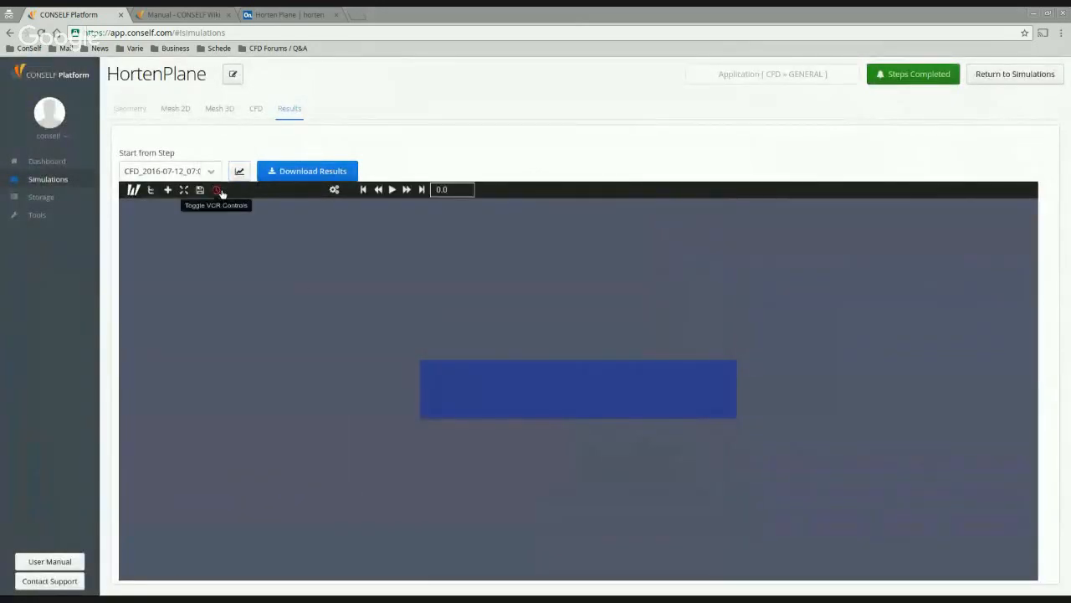
click(423, 190)
drag(413, 395, 428, 433)
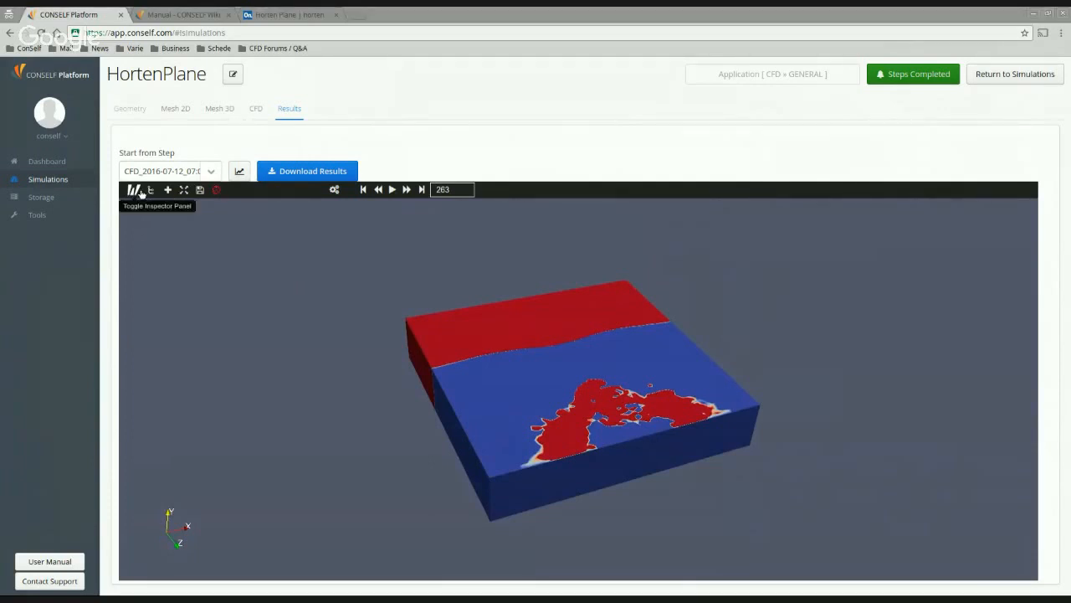
Rescale the pressure color range of system.foam to the data range
click(140, 192)
click(156, 210)
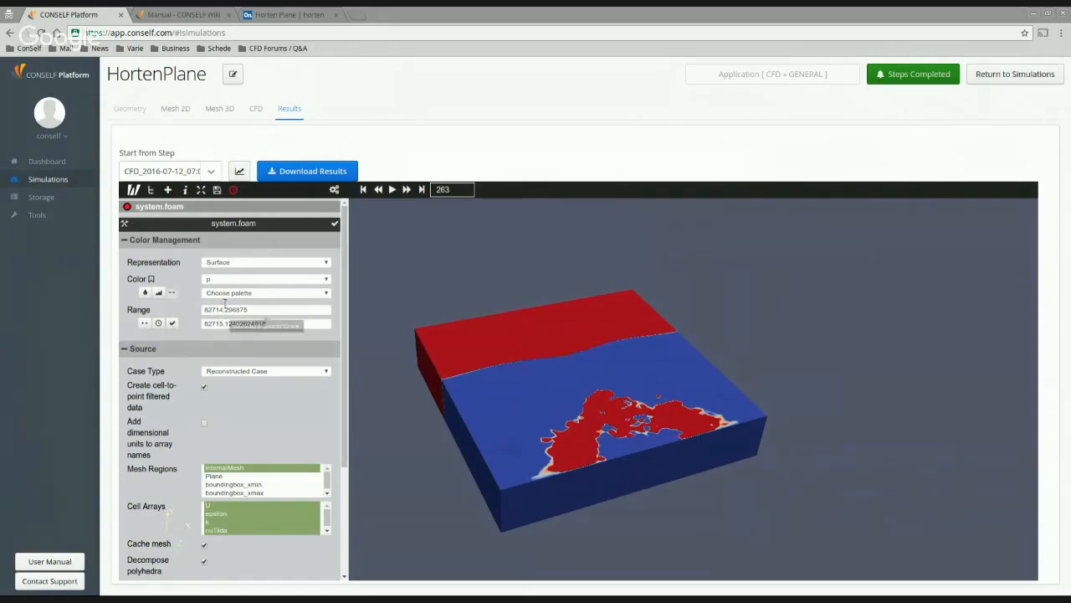
click(147, 324)
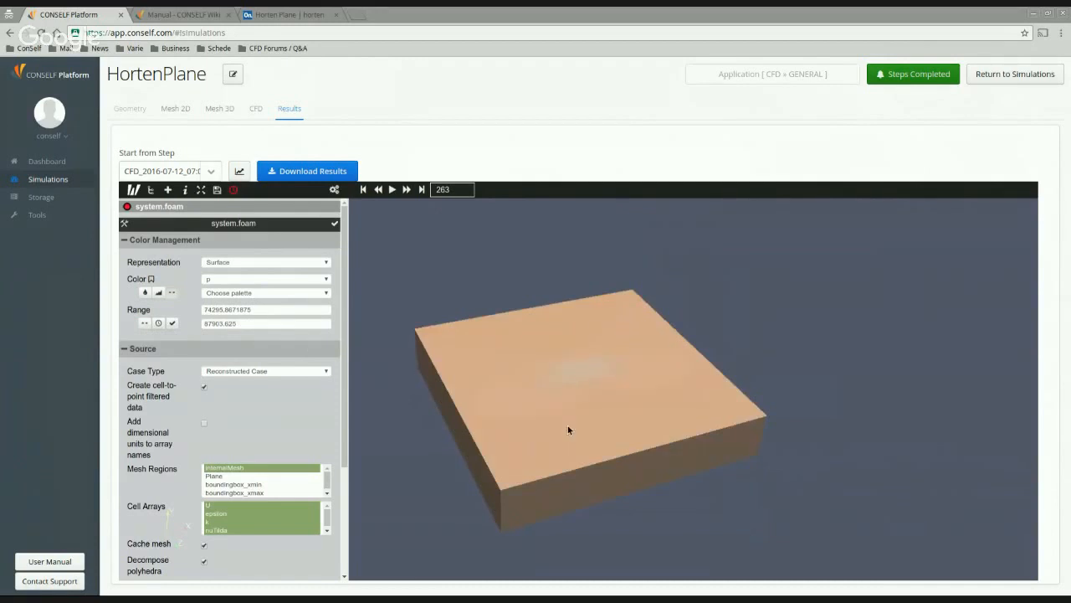
Clip system.foam with a plane normal to X and inspect the pressure field around the plane's cross-section
drag(568, 425, 565, 425)
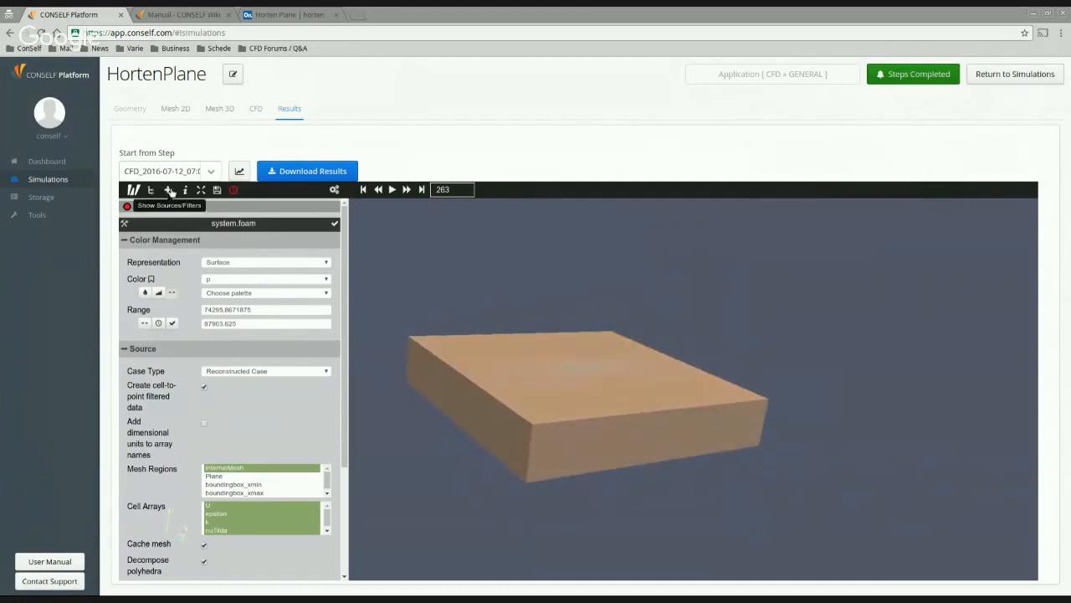
click(170, 191)
click(161, 285)
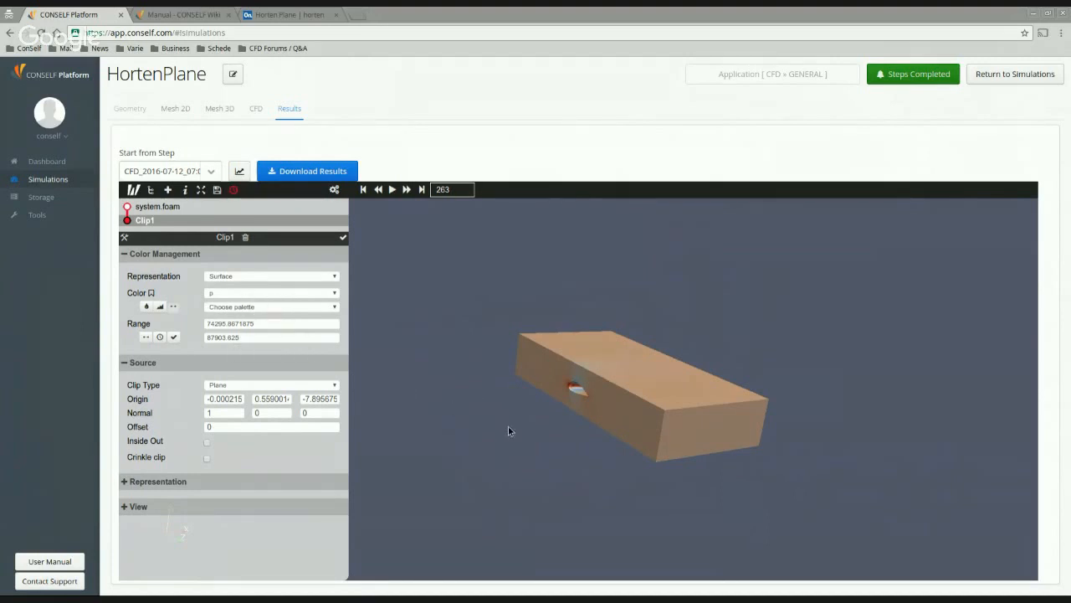
drag(508, 430, 544, 390)
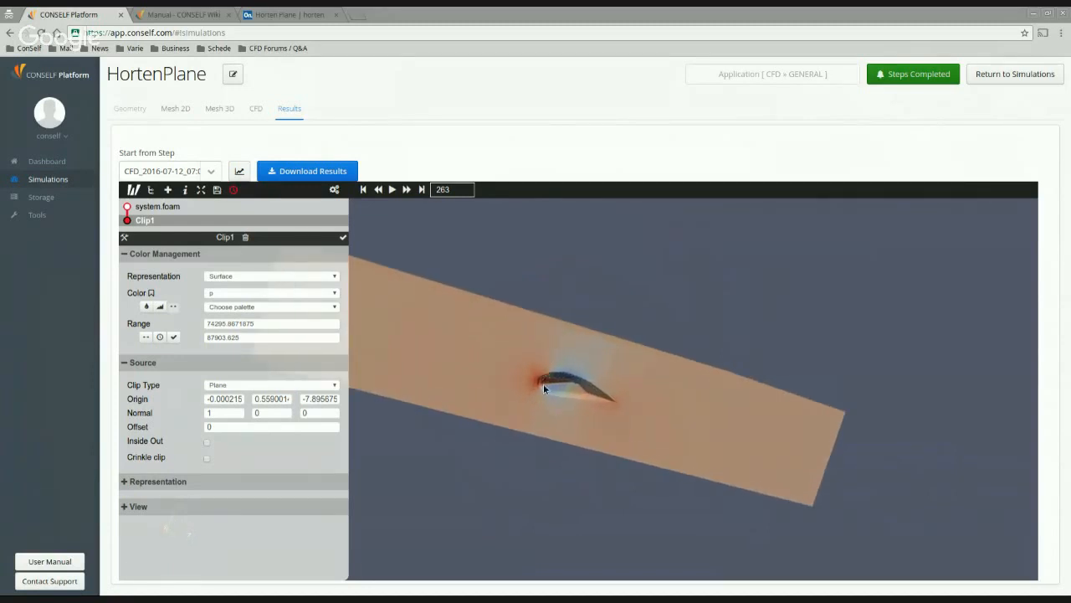
scroll(543, 403, up, 5)
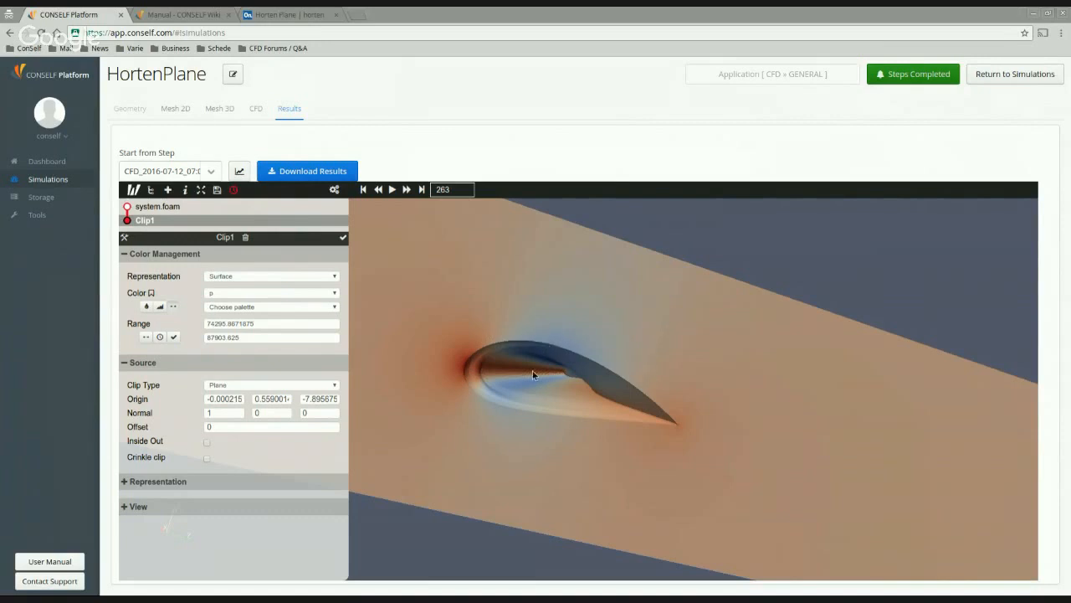
Color the clip by the magnitude of U, rescaled to the velocity data range
click(225, 295)
click(224, 352)
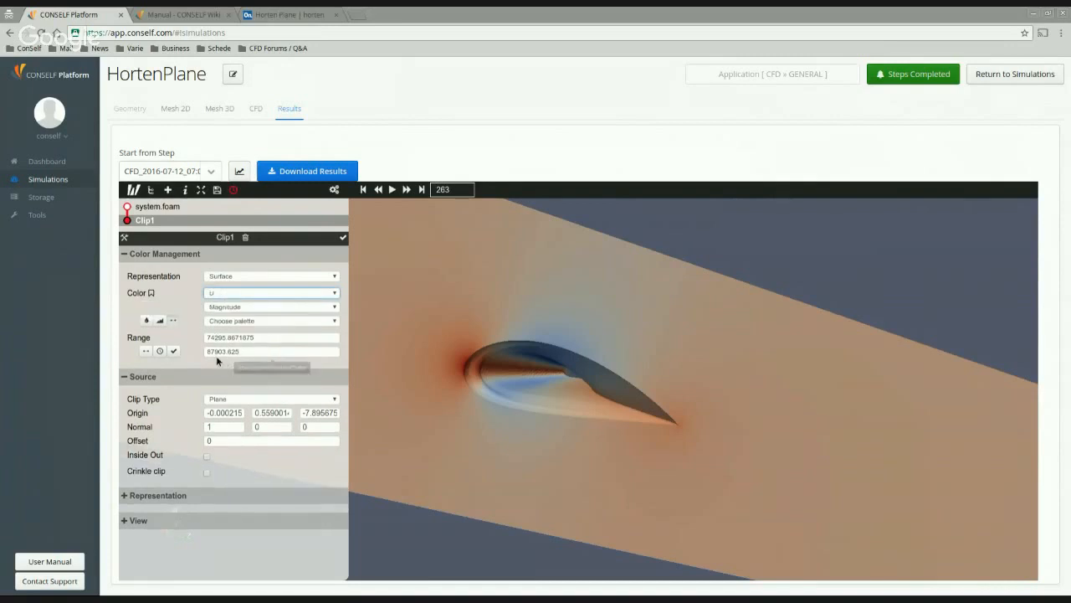
click(343, 238)
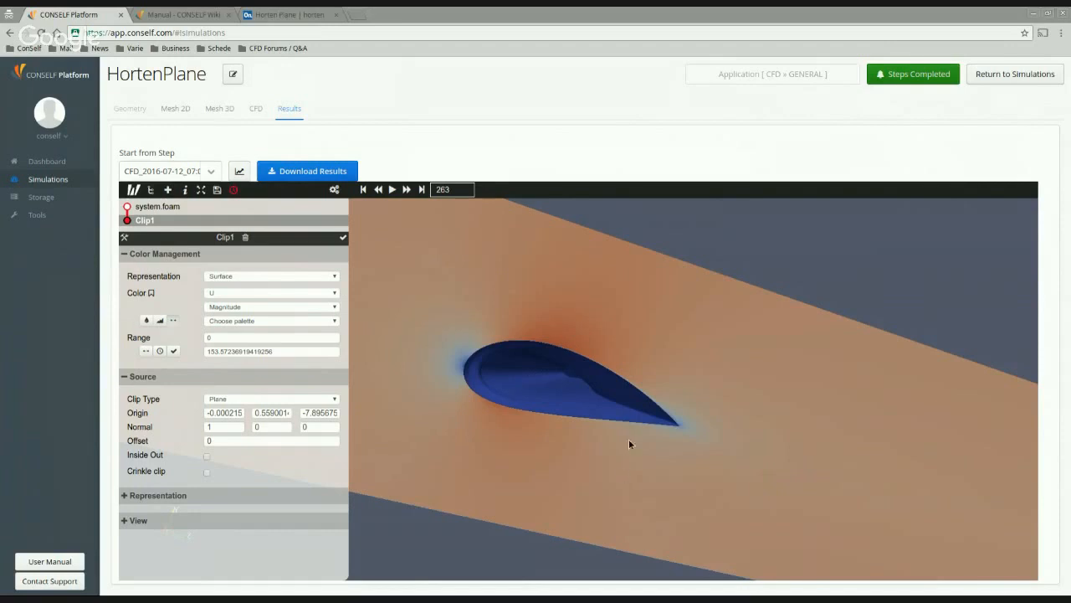
scroll(633, 421, down, 3)
scroll(542, 460, down, 2)
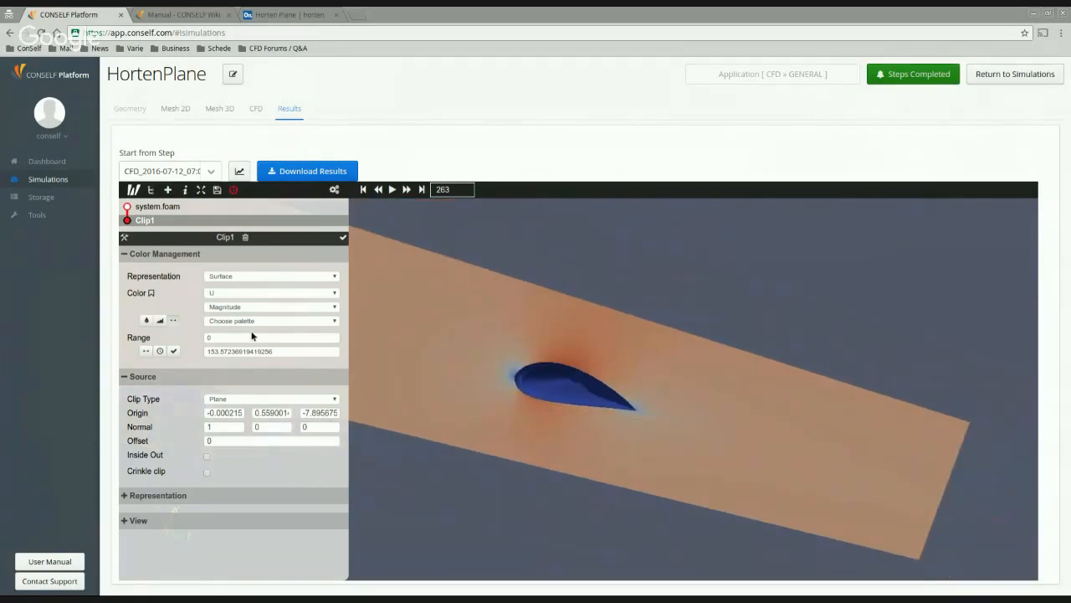
Add a Stream Tracer filter to system.foam and set its vectors to U
click(168, 205)
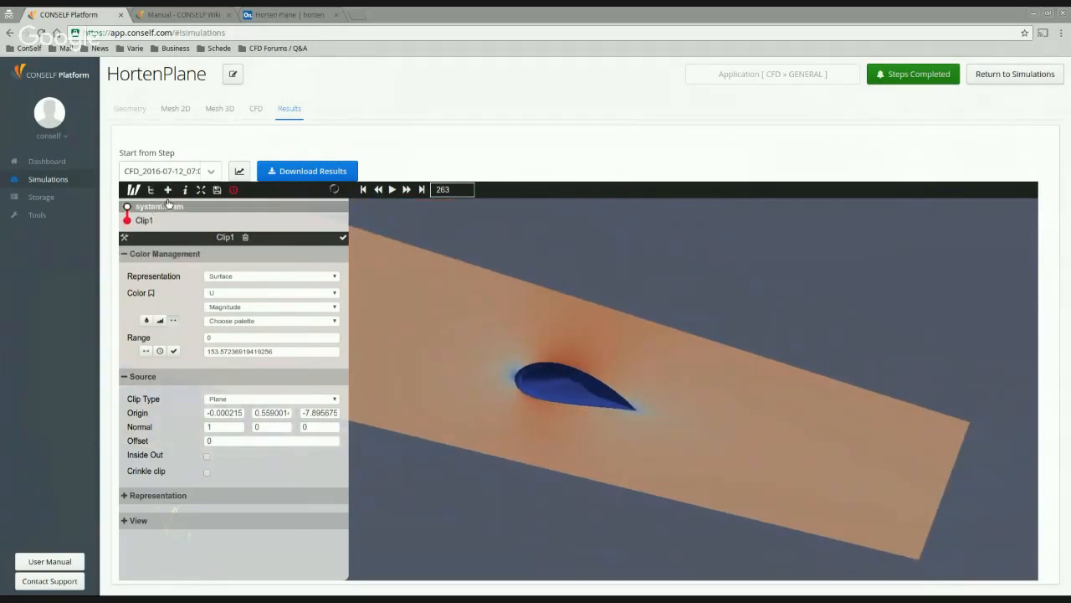
click(168, 190)
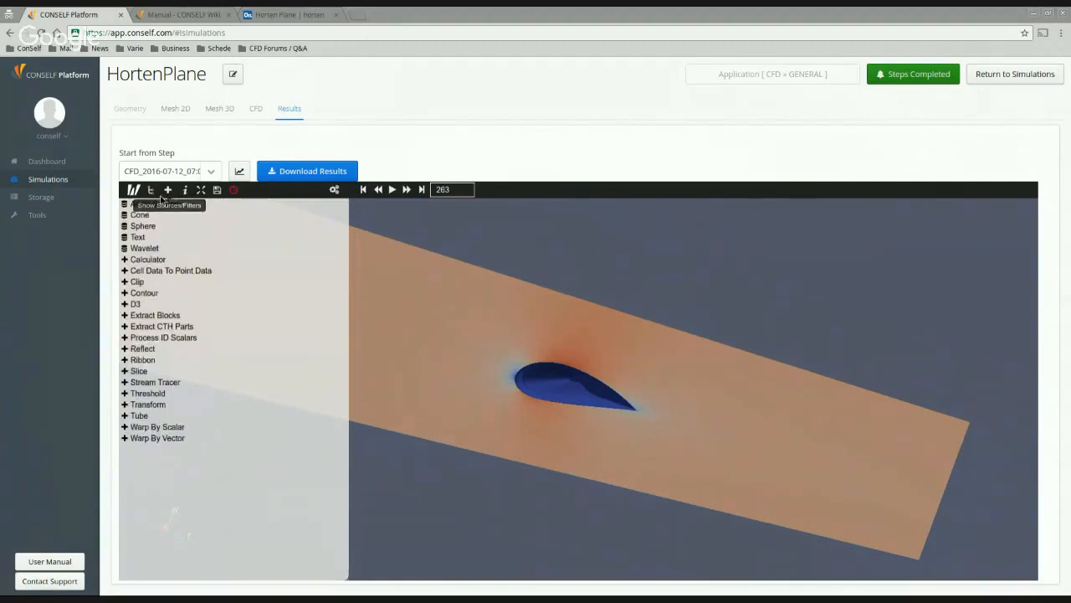
click(156, 384)
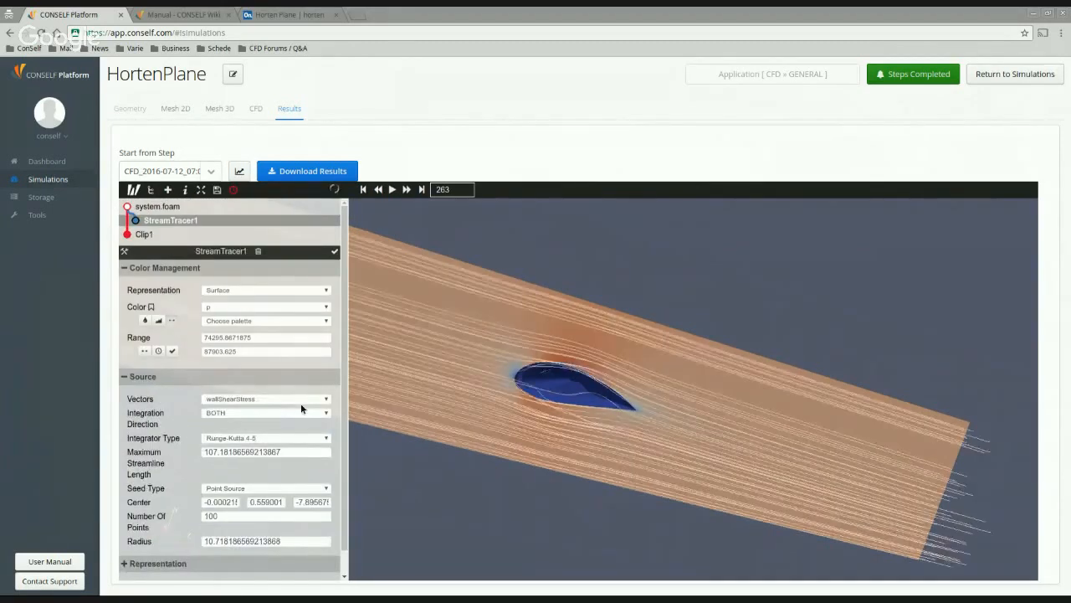
click(293, 401)
click(253, 429)
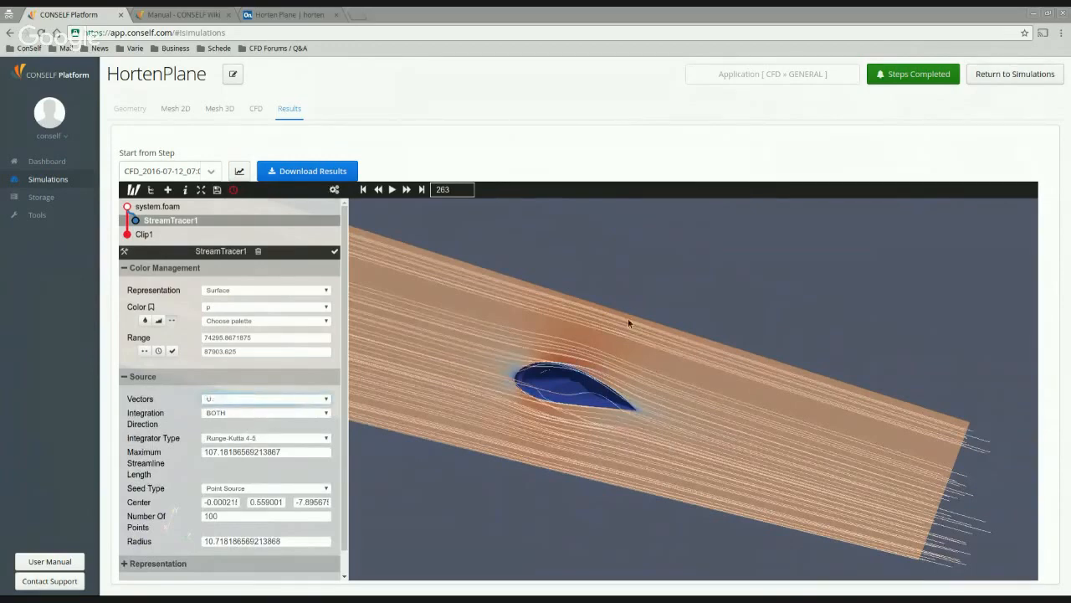
Set the stream tracer's maximum streamline length to 10000, its seed center Z to 0 and its radius to 2, and apply
mouse_move(163, 452)
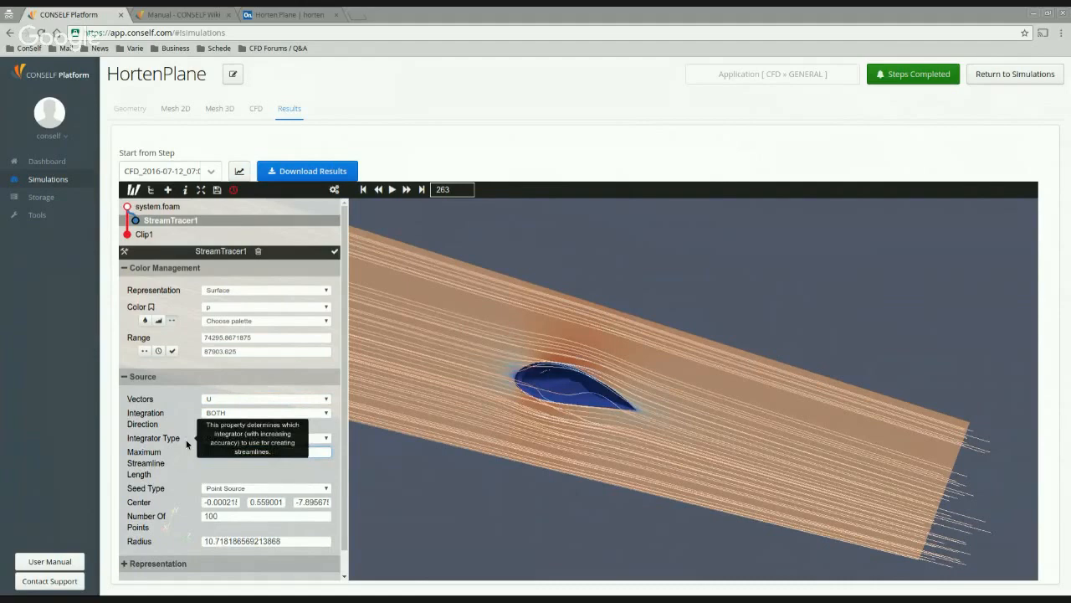
text(10000)
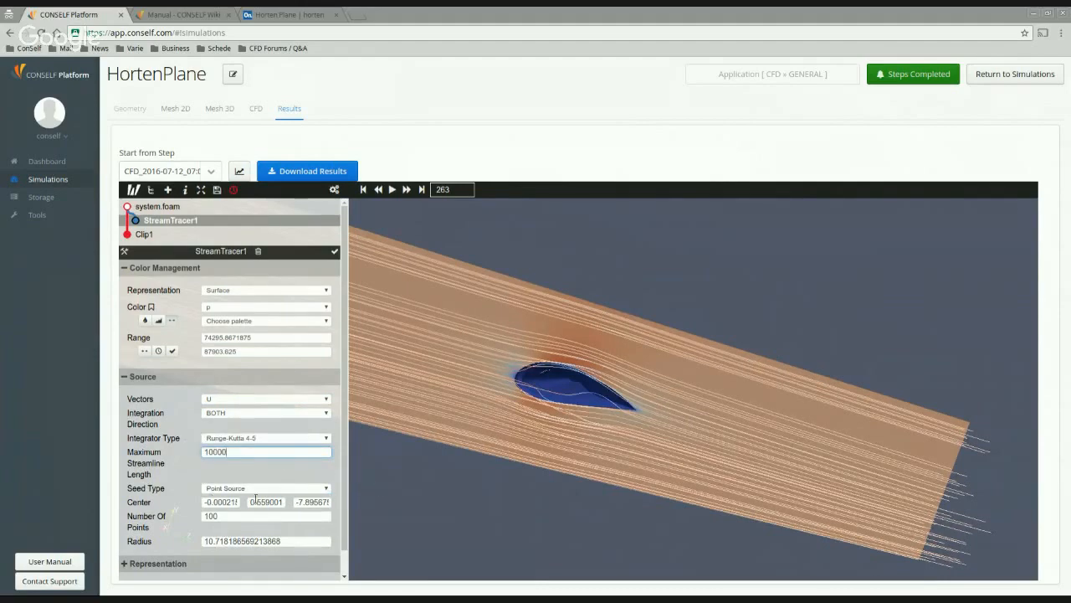
click(295, 503)
key(ctrl+a)
text(0)
key(Tab)
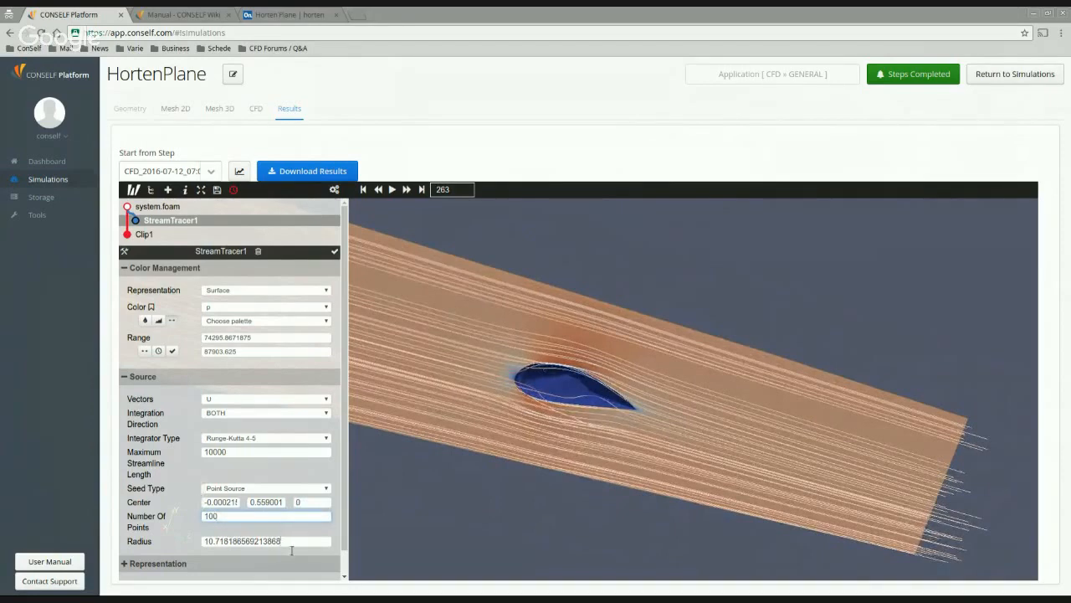
drag(290, 542, 188, 541)
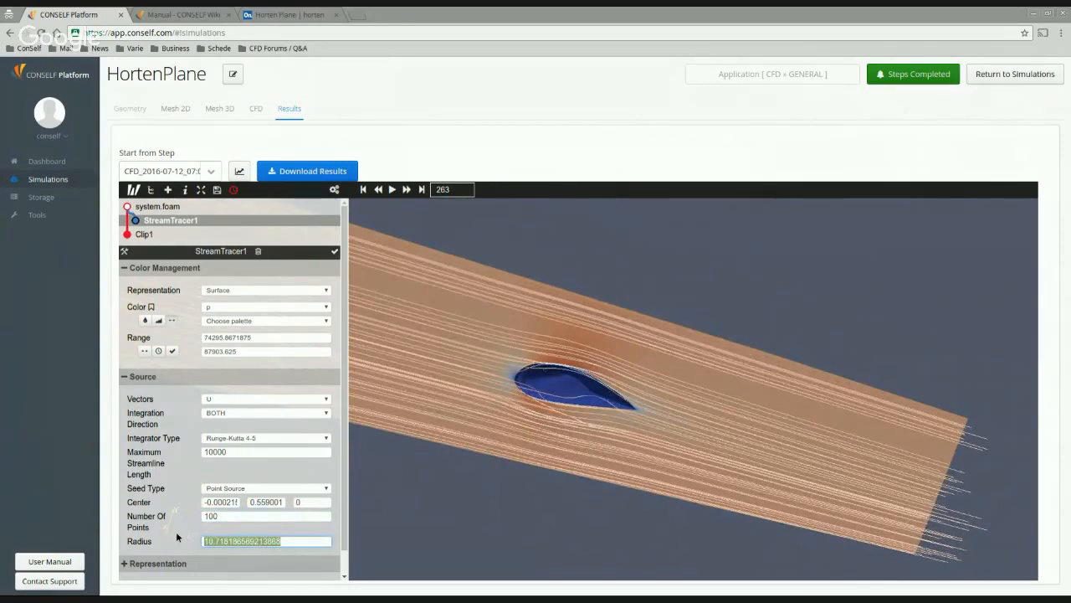
text(2)
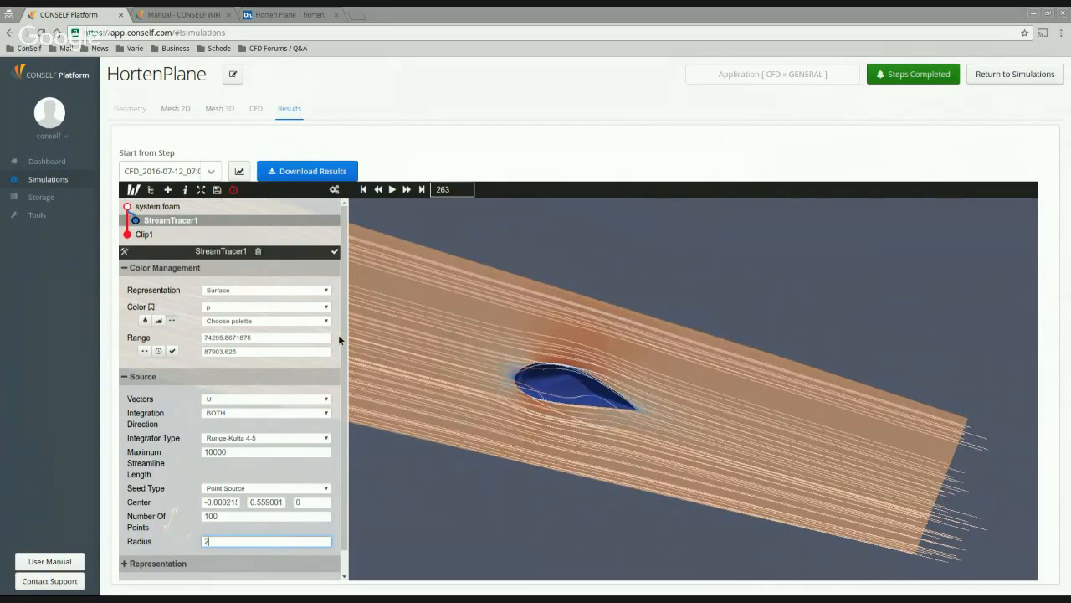
click(337, 254)
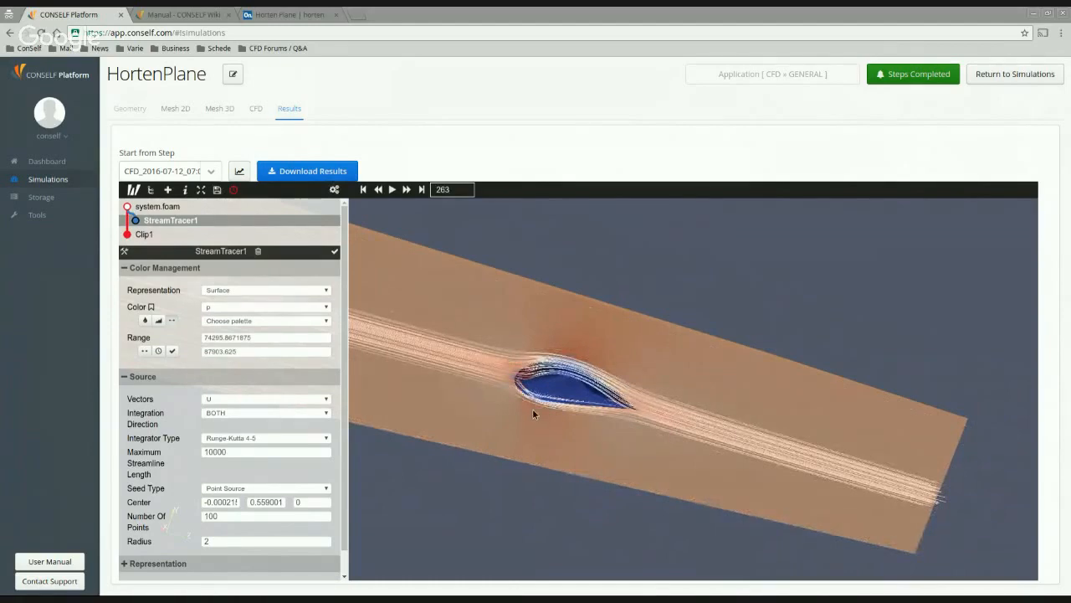
Inspect the streamlines around the wing section and color them by the magnitude of U, rescaled to the data range
scroll(533, 408, up, 5)
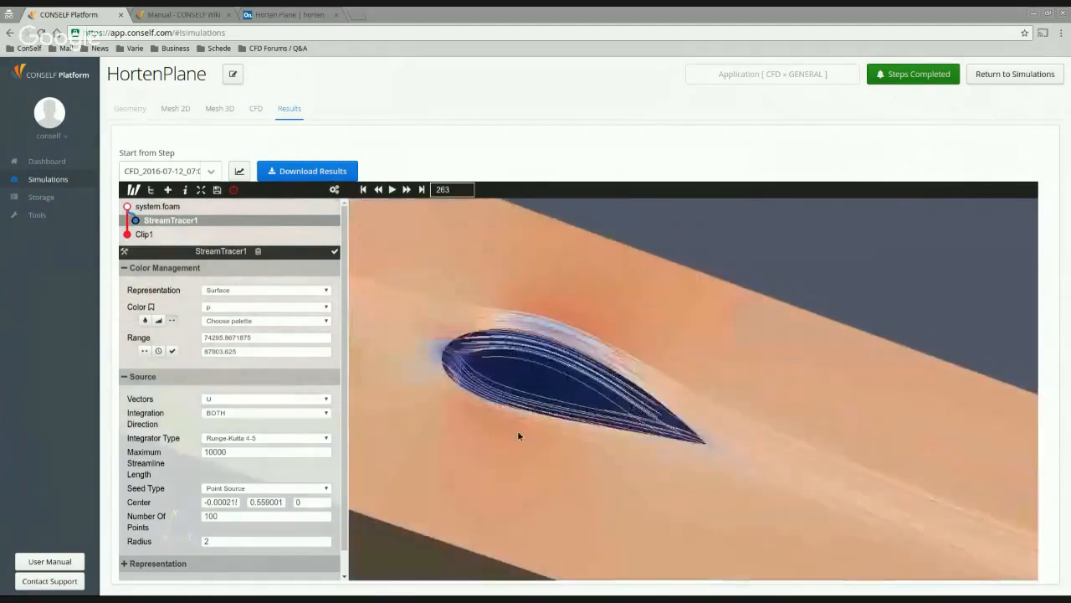
scroll(518, 434, up, 5)
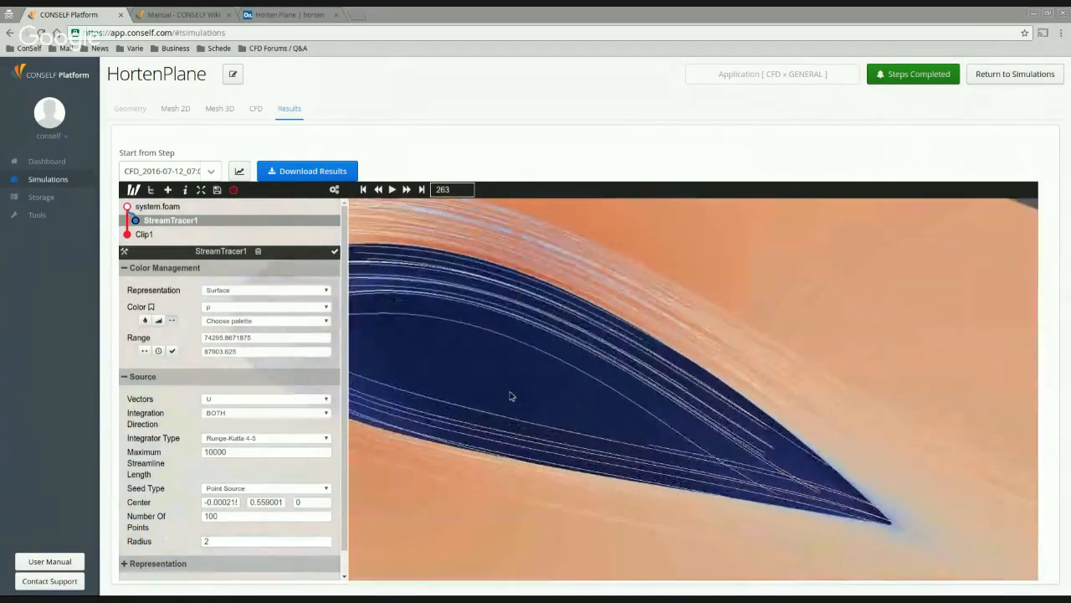
scroll(512, 396, down, 8)
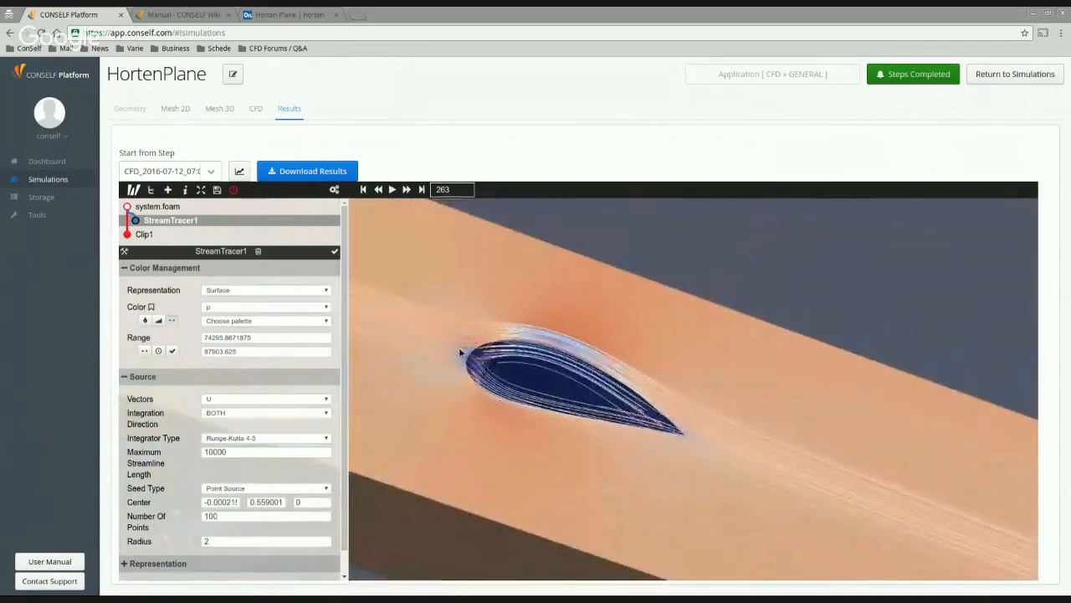
mouse_move(471, 374)
mouse_down()
mouse_move(472, 408)
mouse_move(465, 395)
mouse_up()
mouse_move(471, 380)
mouse_down()
mouse_move(497, 464)
mouse_move(471, 418)
mouse_up()
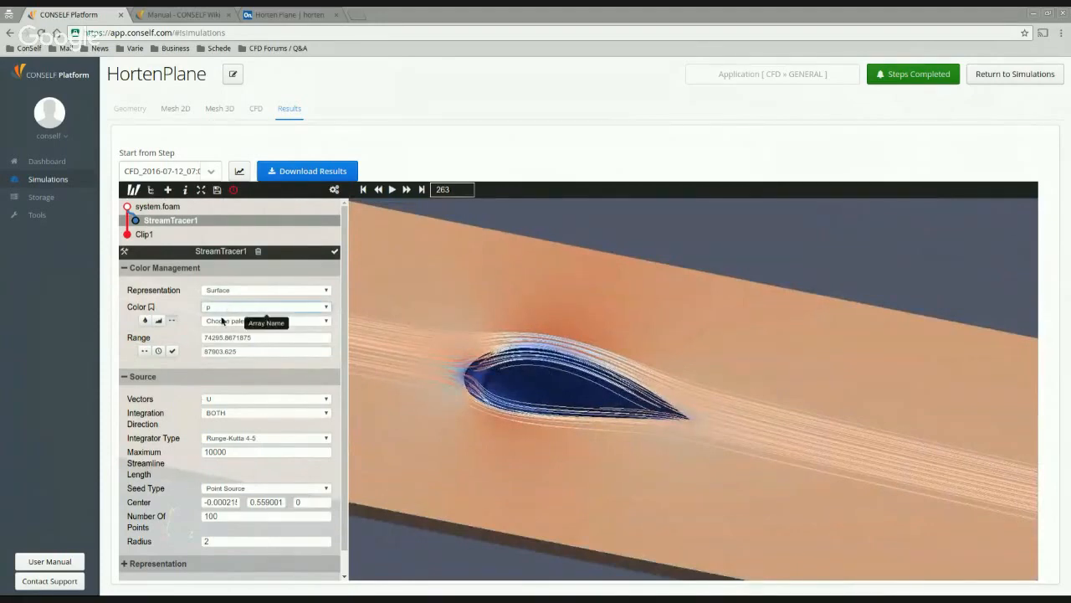
click(217, 398)
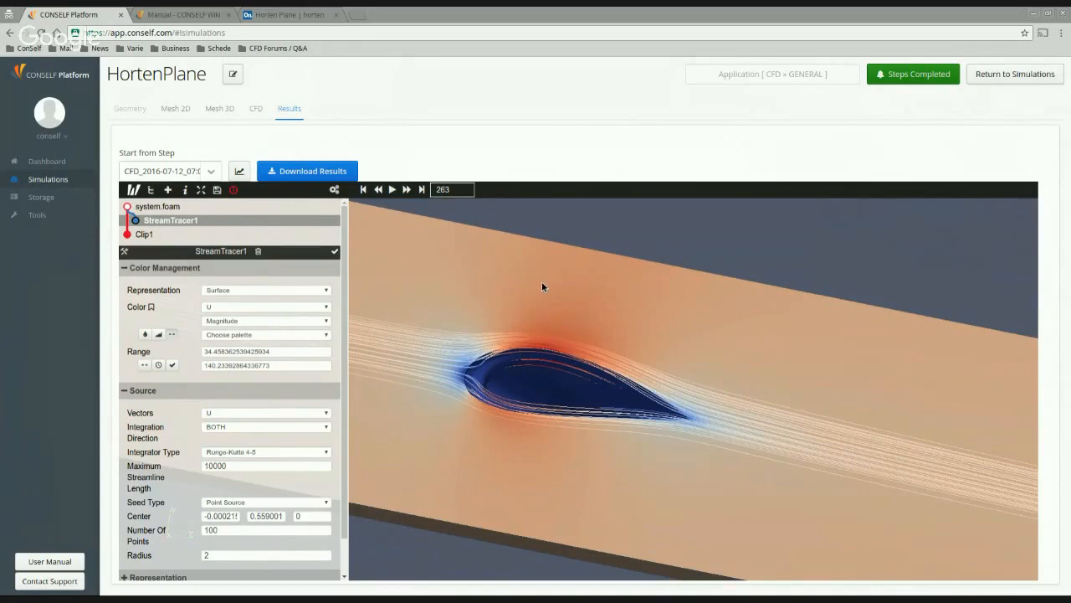
drag(541, 282, 531, 288)
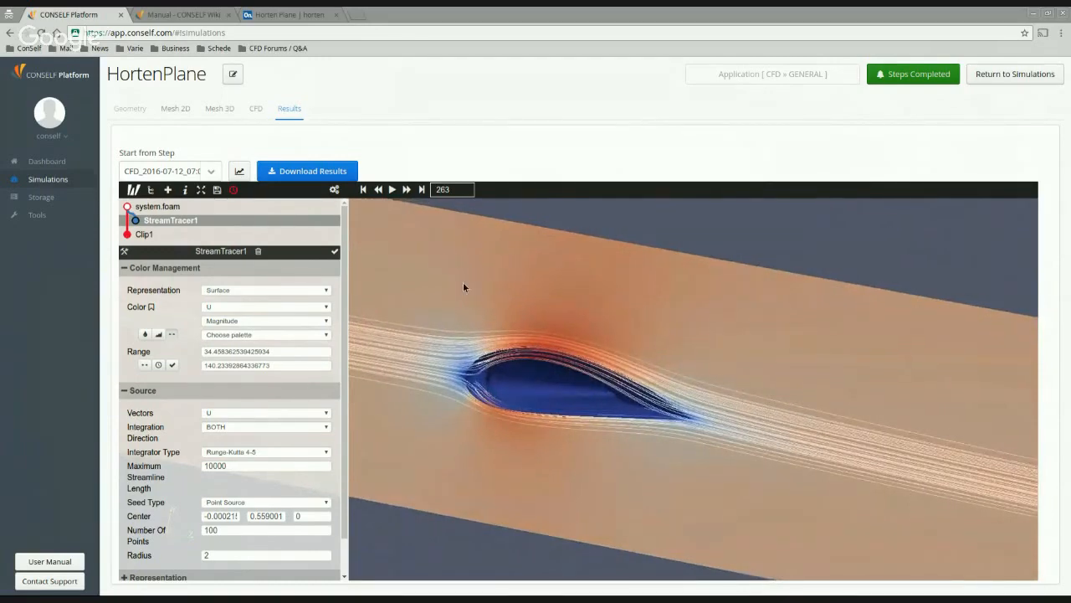
Hide the filter settings and view the streamlines across the entire clipped domain
click(132, 190)
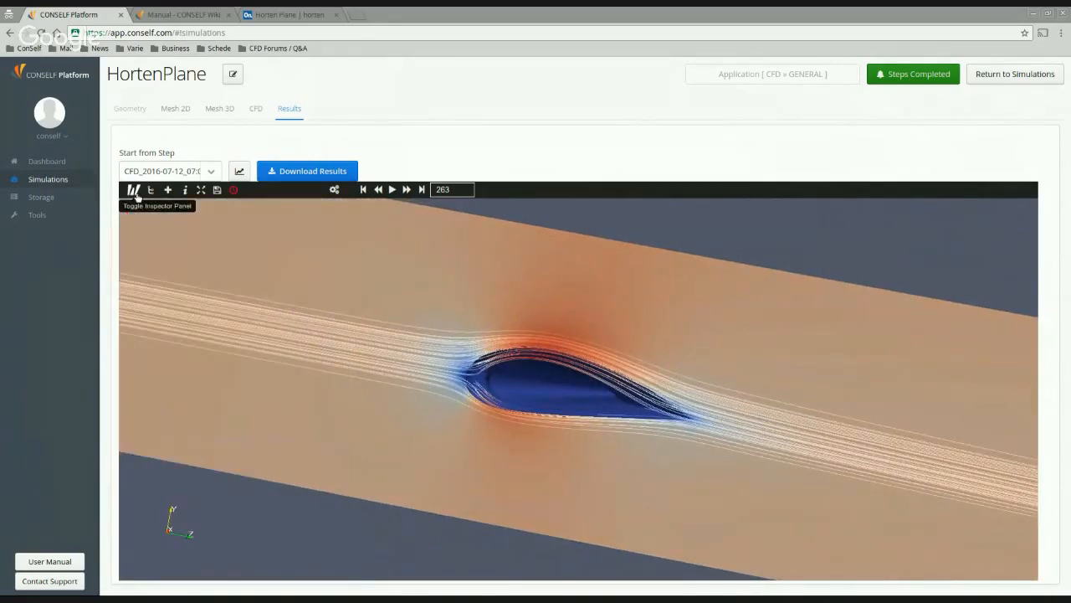
scroll(392, 431, down, 5)
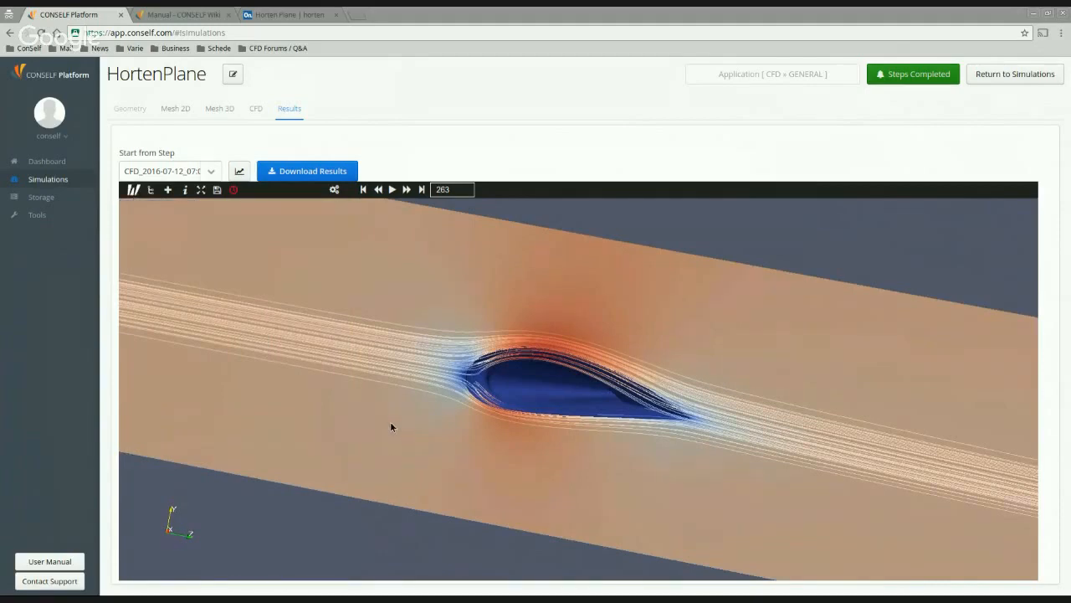
scroll(389, 431, down, 1)
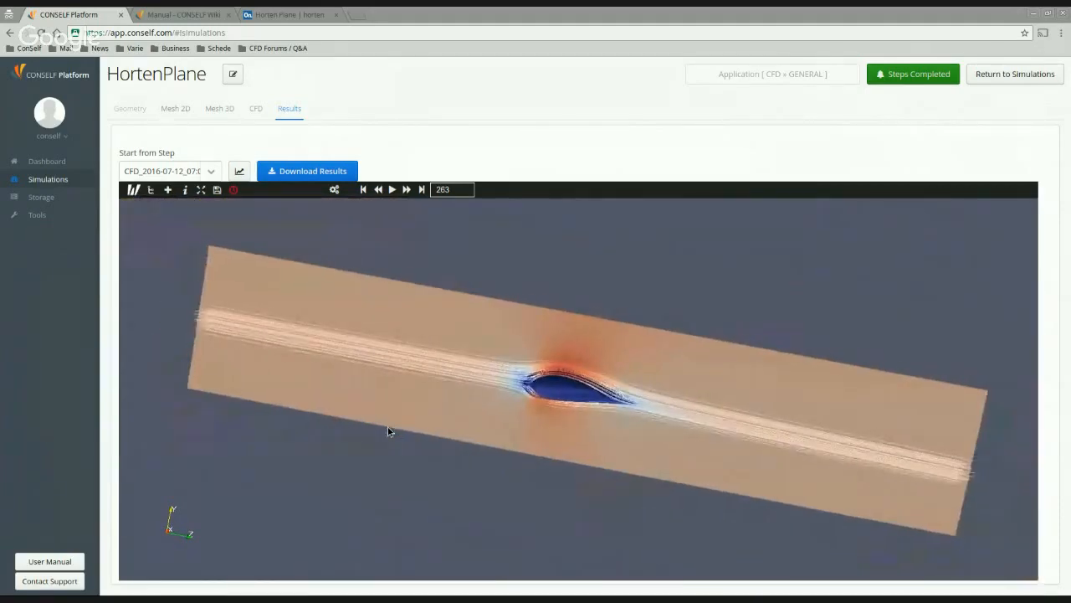